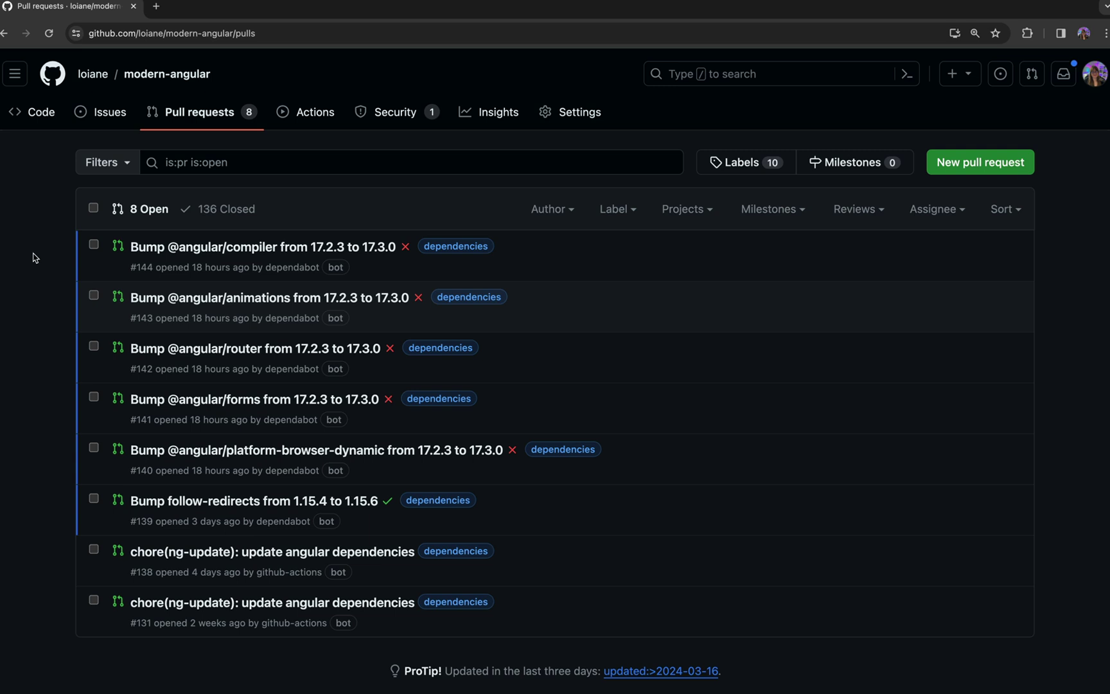
Glance at pull request #131, then check the installed Angular version with ng version.
{"action": "left_click", "coordinate": [279, 607]}
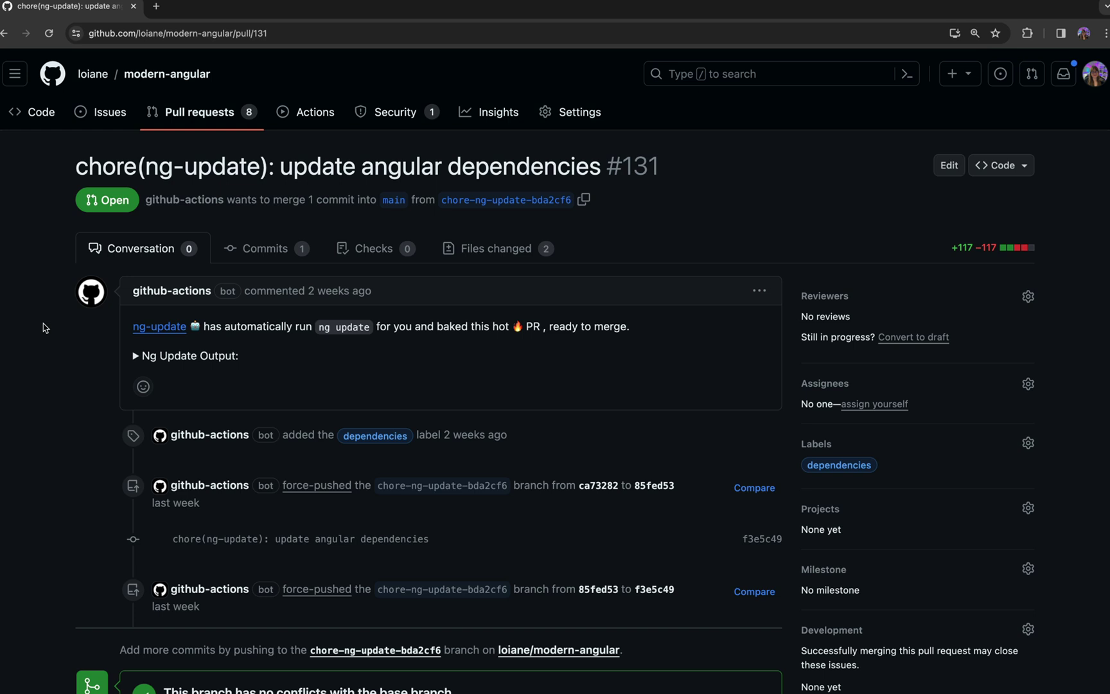
{"action": "scroll", "coordinate": [45, 329], "scroll_direction": "down", "scroll_amount": 1}
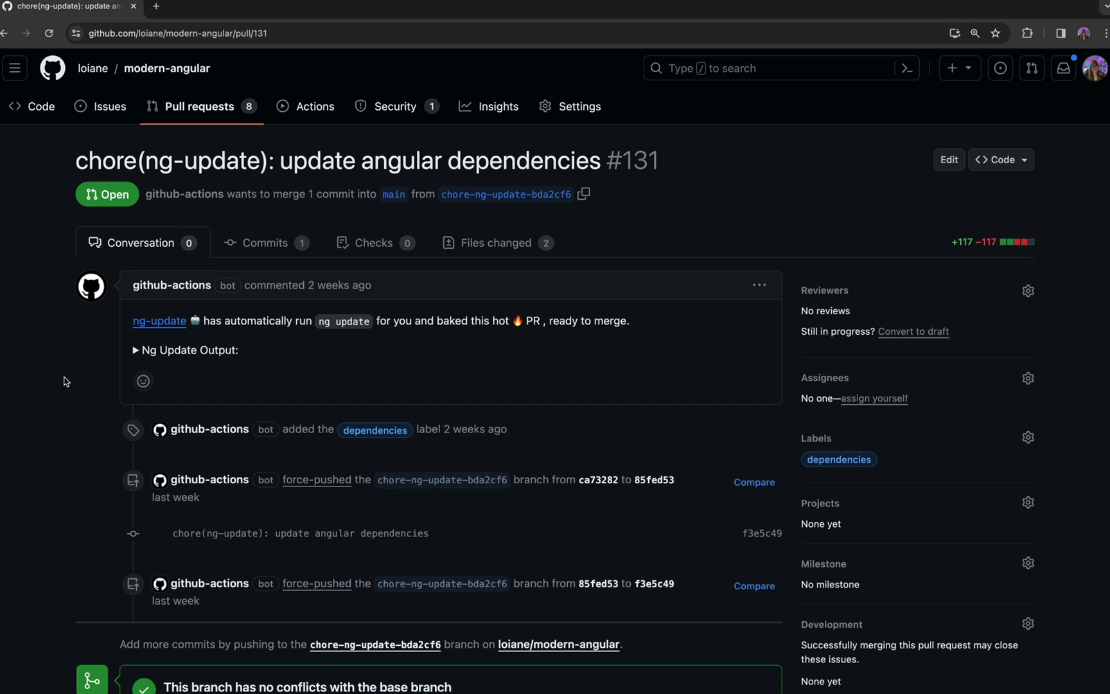
{"action": "left_click", "coordinate": [224, 118]}
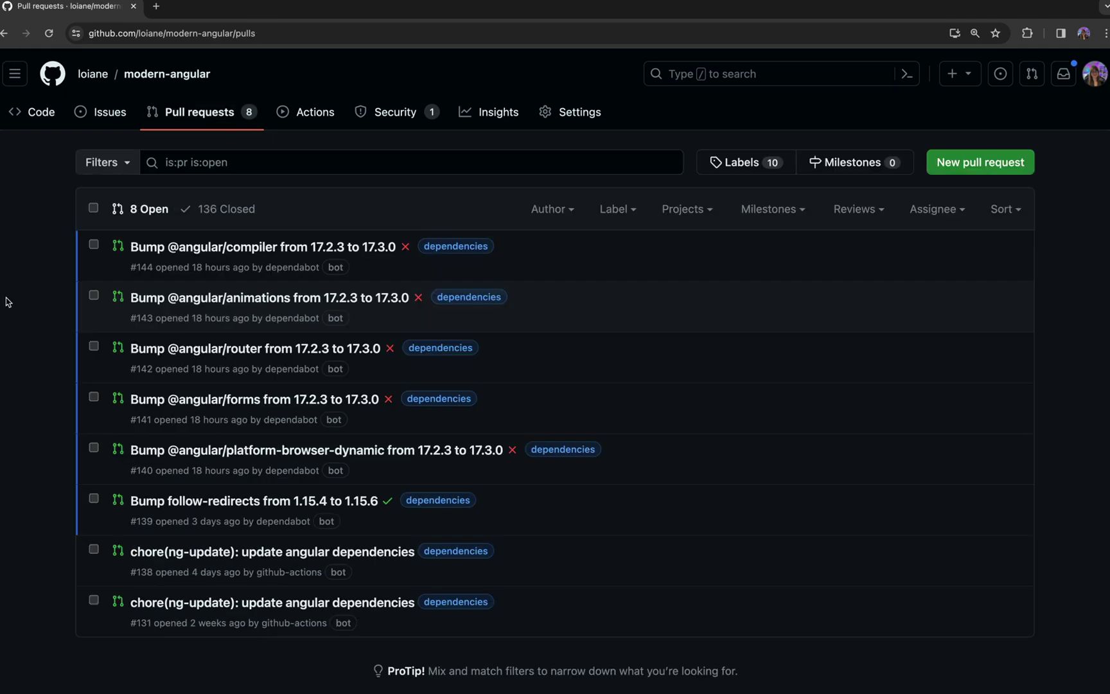
{"action": "scroll", "coordinate": [2, 302], "scroll_direction": "down", "scroll_amount": 1}
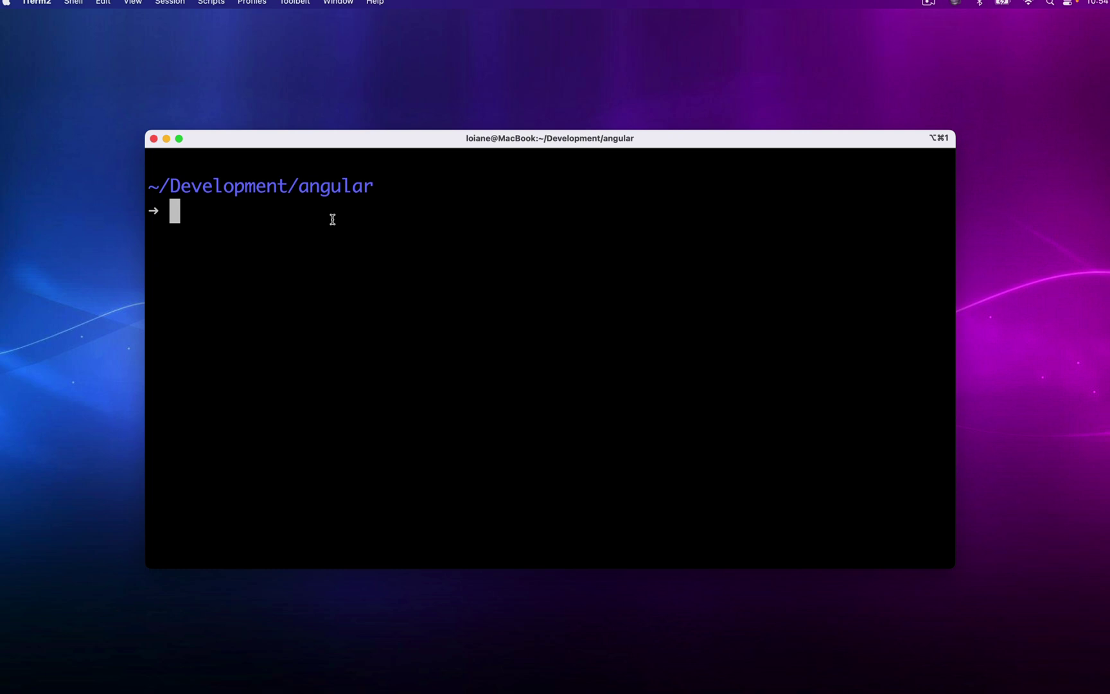
{"action": "type", "text": "ng version"}
{"action": "key", "text": "Return"}
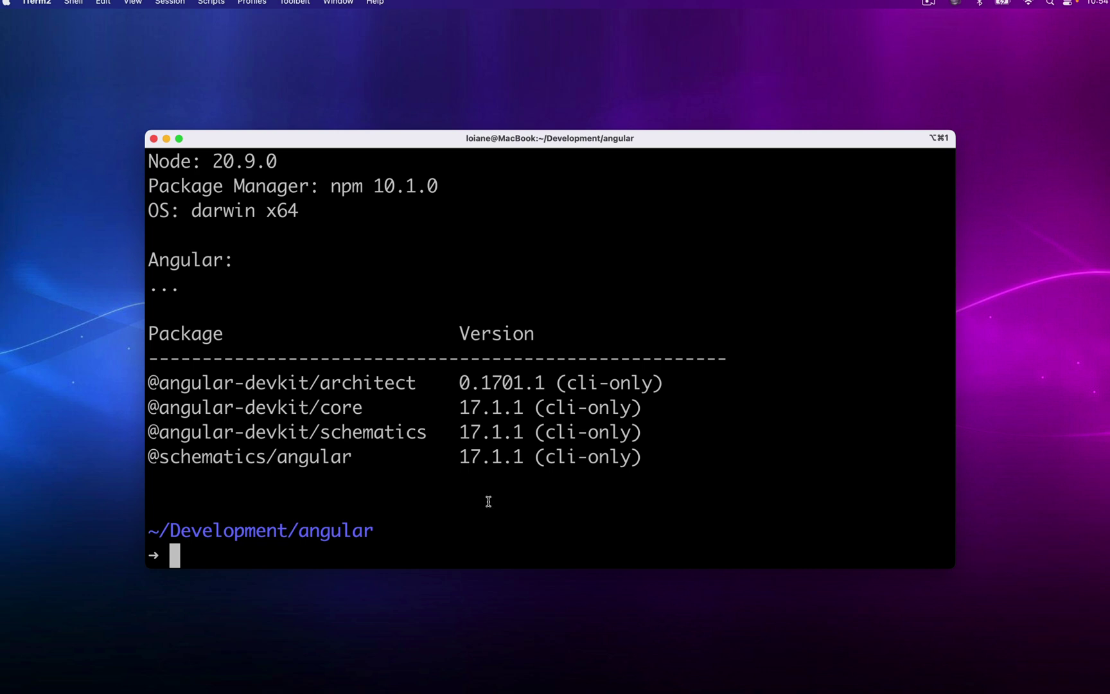
{"action": "type", "text": "ng "}
{"action": "type", "text": "new angular-"}
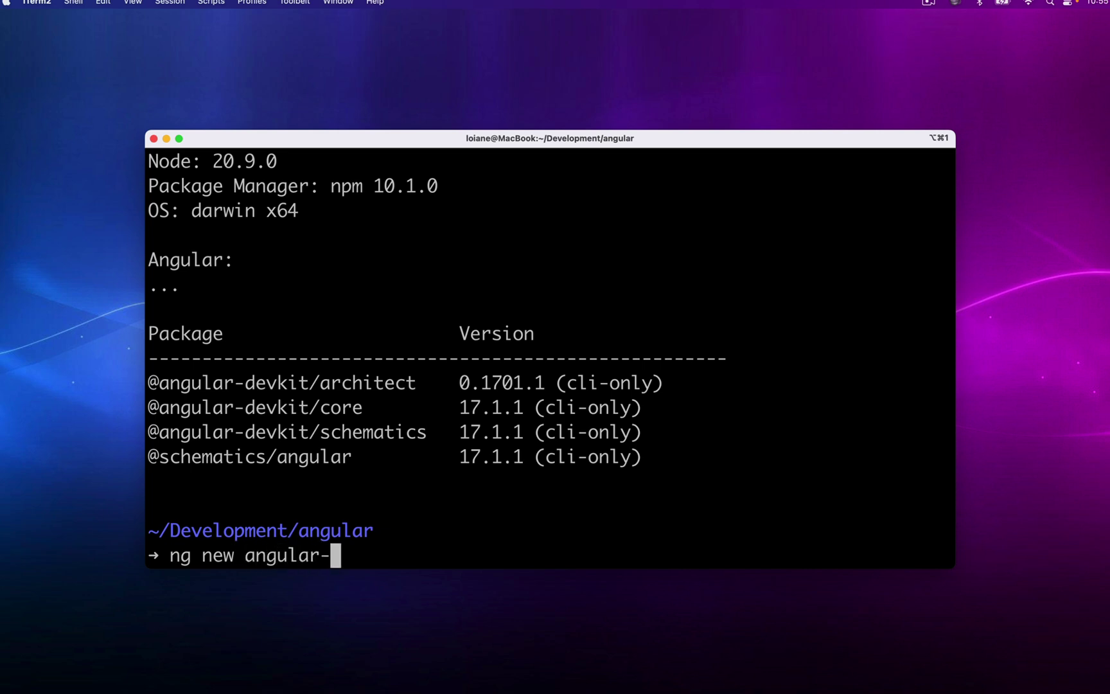
{"action": "type", "text": "github-actions"}
Generate the angular-github-actions Angular project with CSS styles and no SSR.
{"action": "key", "text": "Return"}
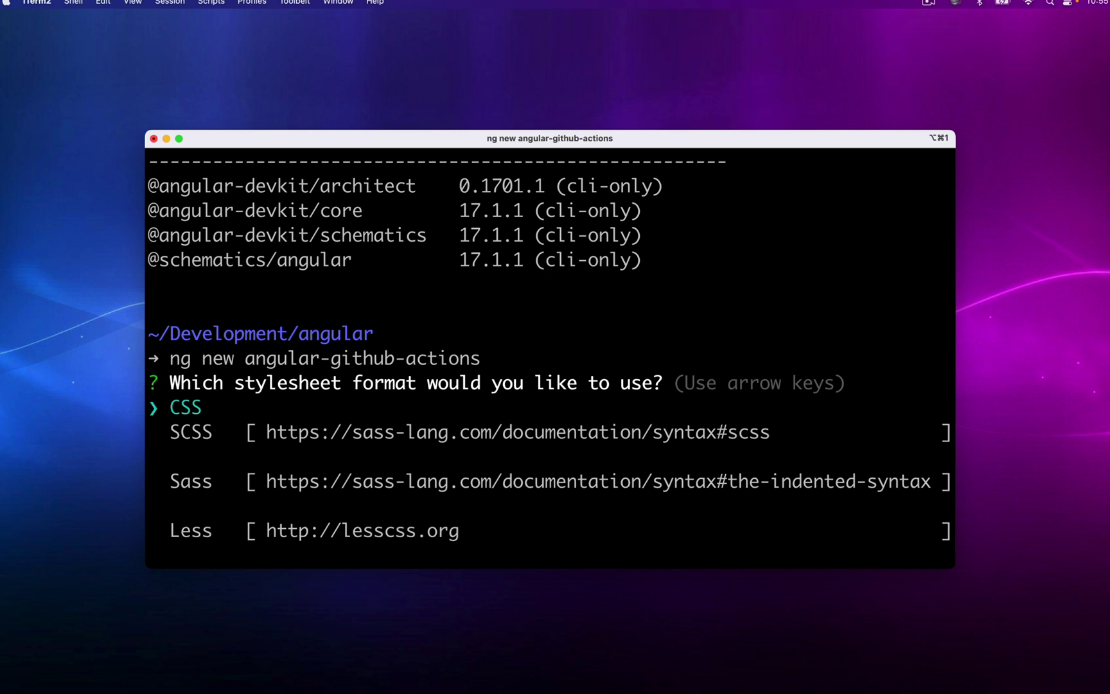
{"action": "key", "text": "Return"}
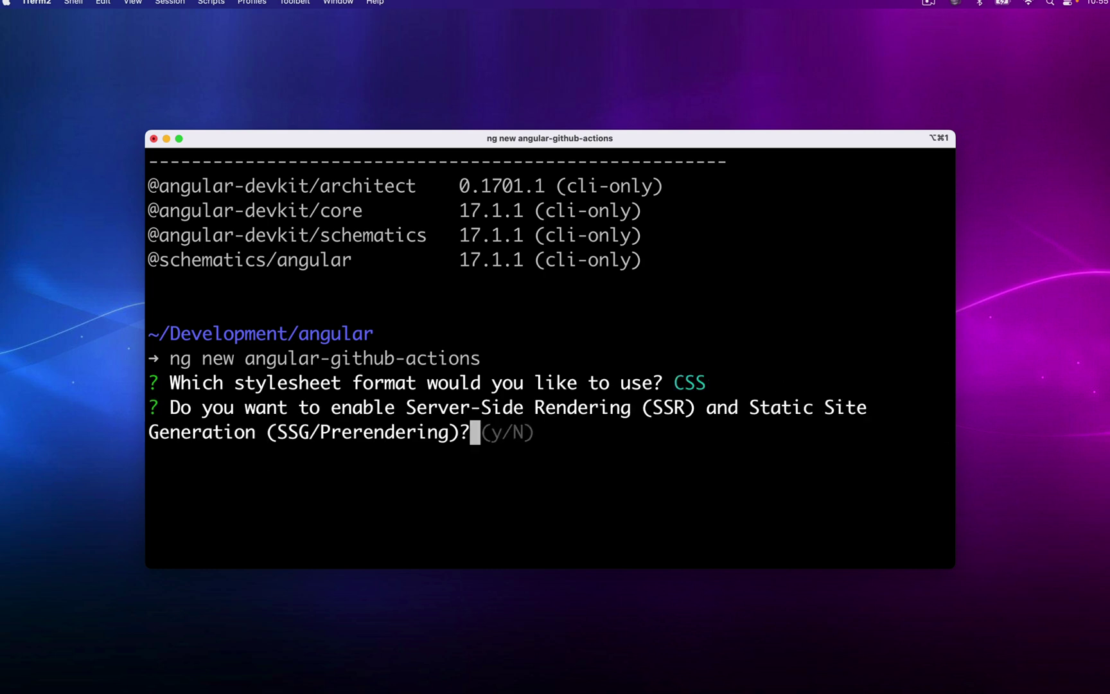
{"action": "type", "text": "n"}
{"action": "key", "text": "Return"}
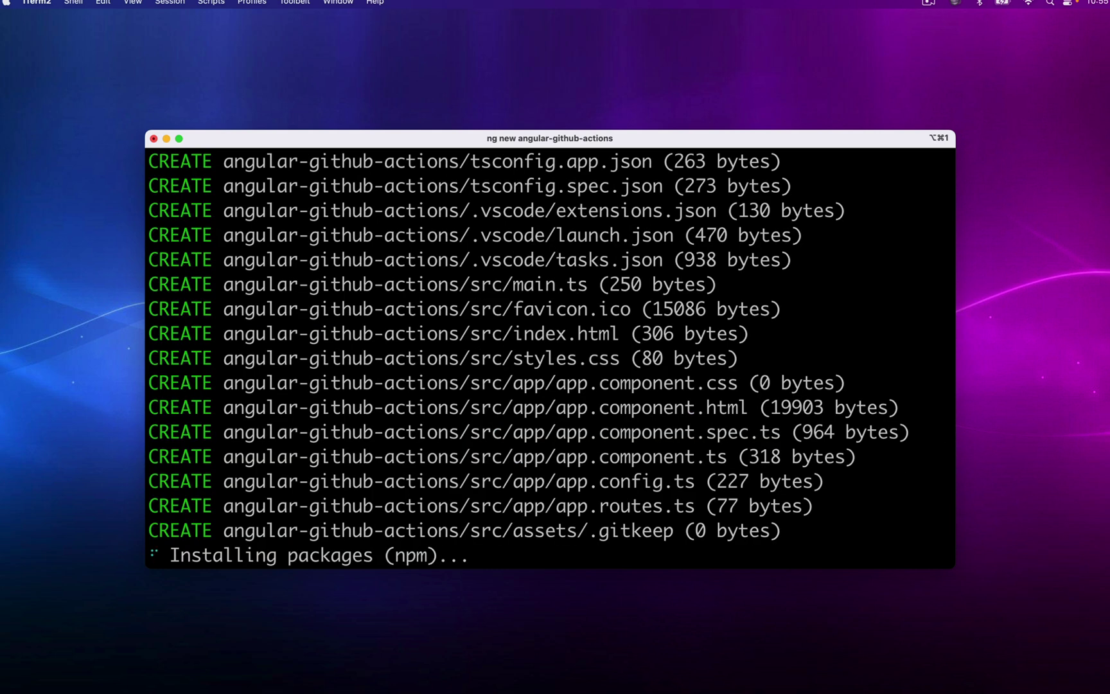
{"action": "type", "text": "cd angular-gi"}
Move into the angular-github-actions folder and open it in VS Code.
{"action": "key", "text": "Tab"}
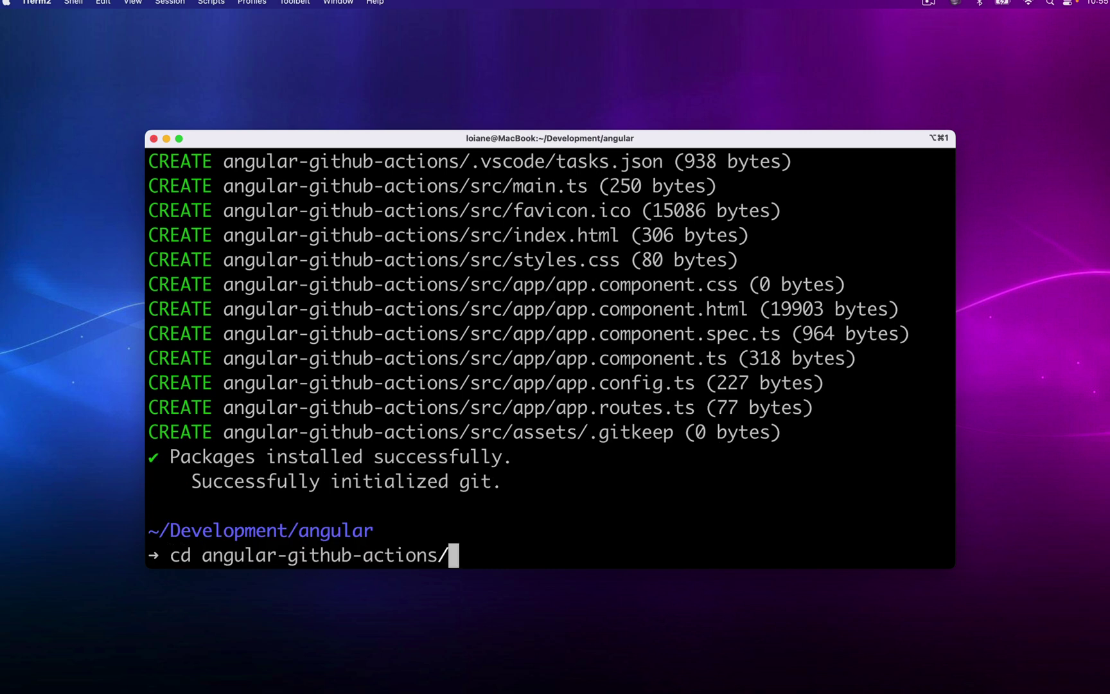
{"action": "key", "text": "Return"}
{"action": "type", "text": "code ."}
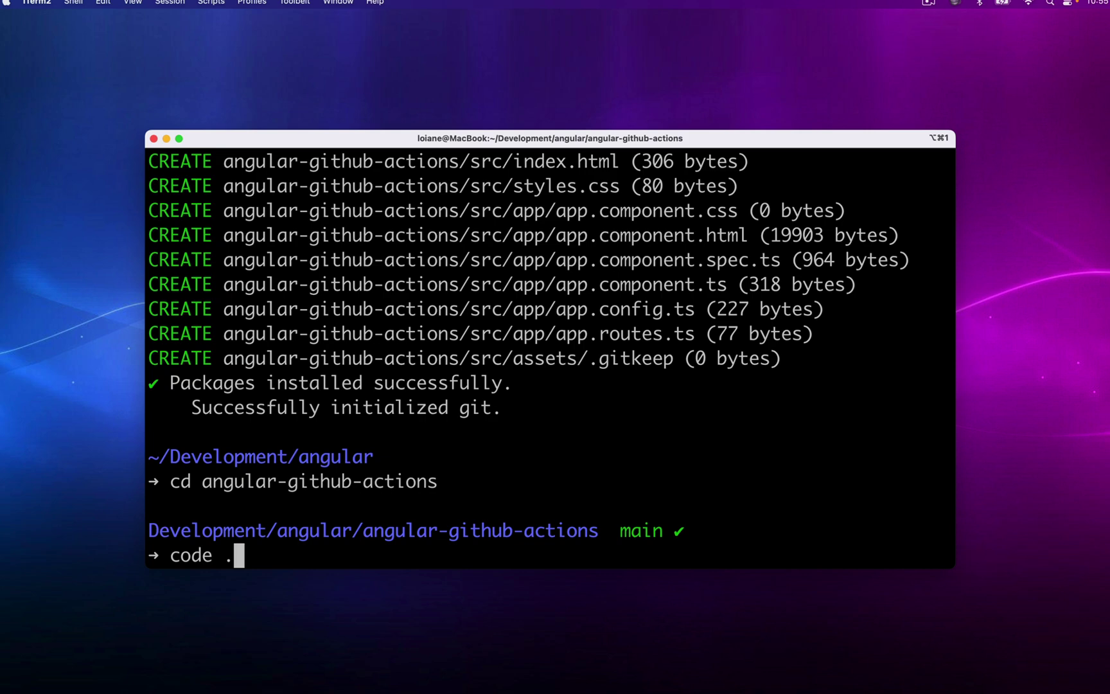
{"action": "key", "text": "Return"}
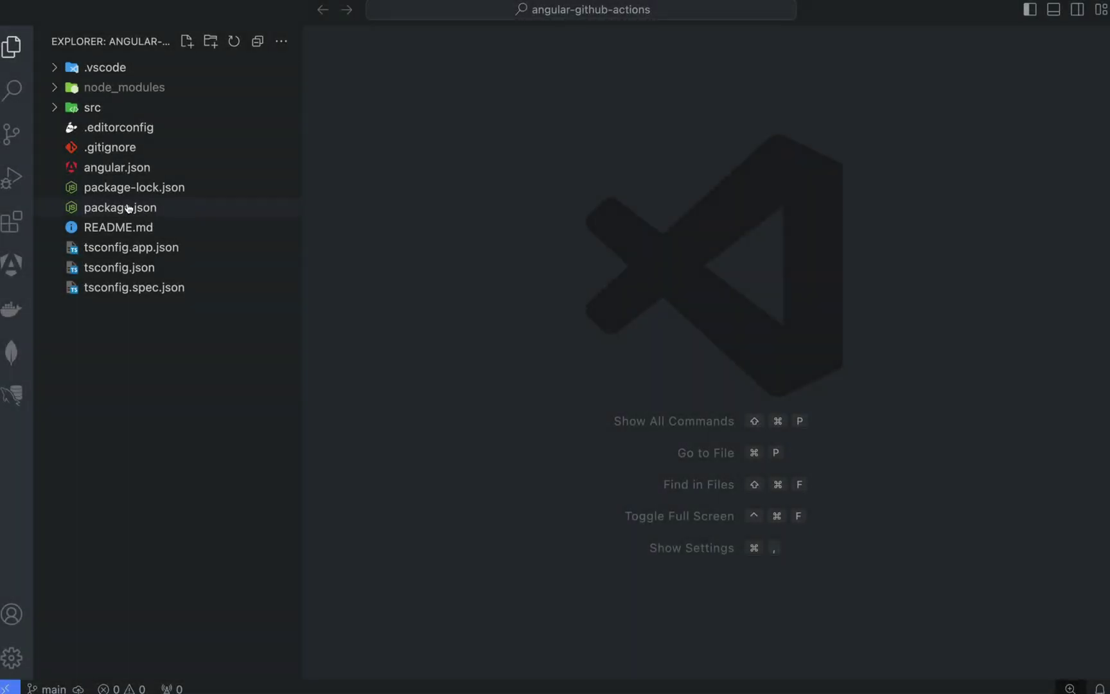
{"action": "left_click", "coordinate": [128, 208]}
{"action": "scroll", "coordinate": [735, 252], "scroll_direction": "down", "scroll_amount": 2}
{"action": "scroll", "coordinate": [735, 252], "scroll_direction": "down", "scroll_amount": 2}
{"action": "scroll", "coordinate": [735, 252], "scroll_direction": "up", "scroll_amount": 1}
{"action": "left_click", "coordinate": [602, 252]}
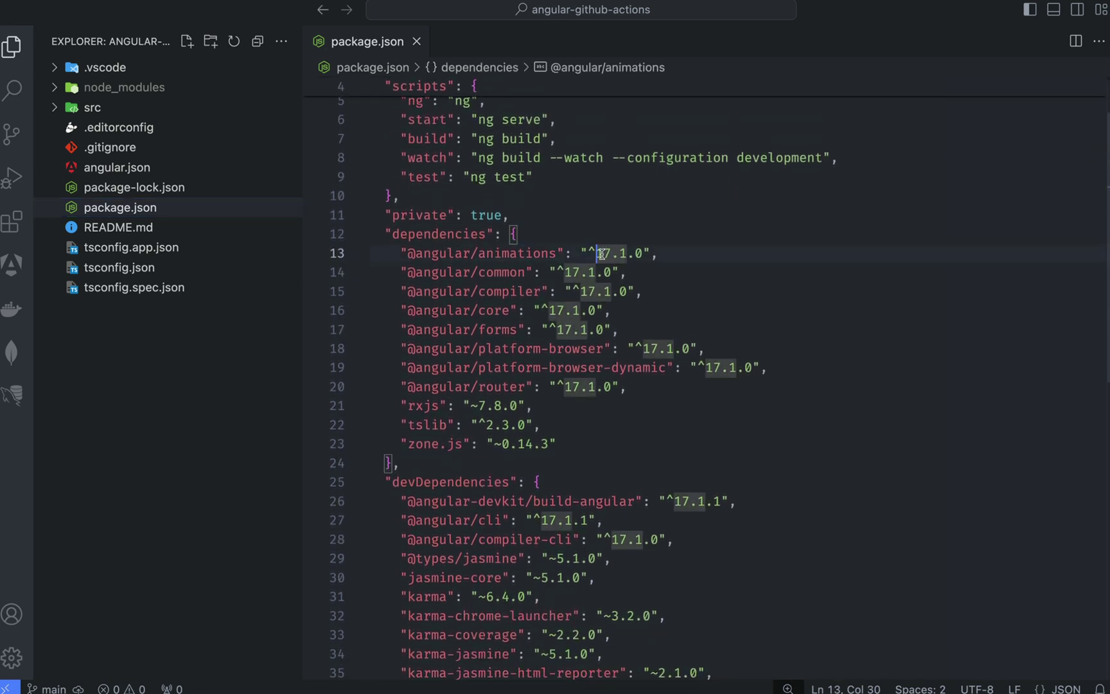
{"action": "left_click_drag", "start_coordinate": [601, 253], "coordinate": [652, 253]}
{"action": "left_click", "coordinate": [616, 220]}
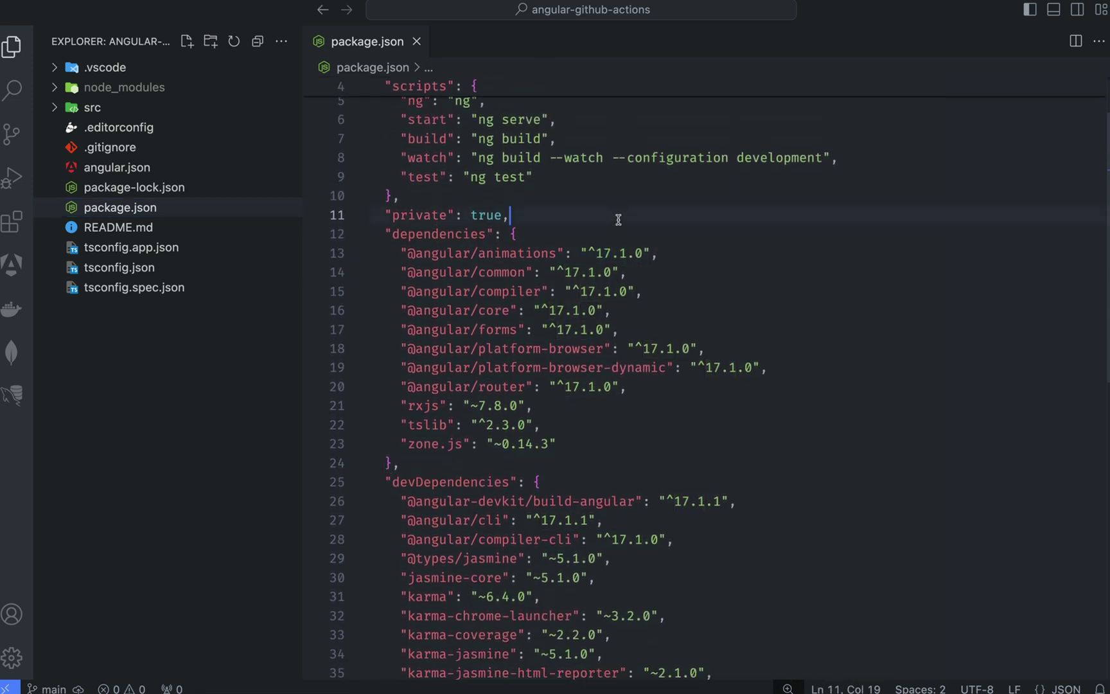
{"action": "left_click", "coordinate": [416, 41]}
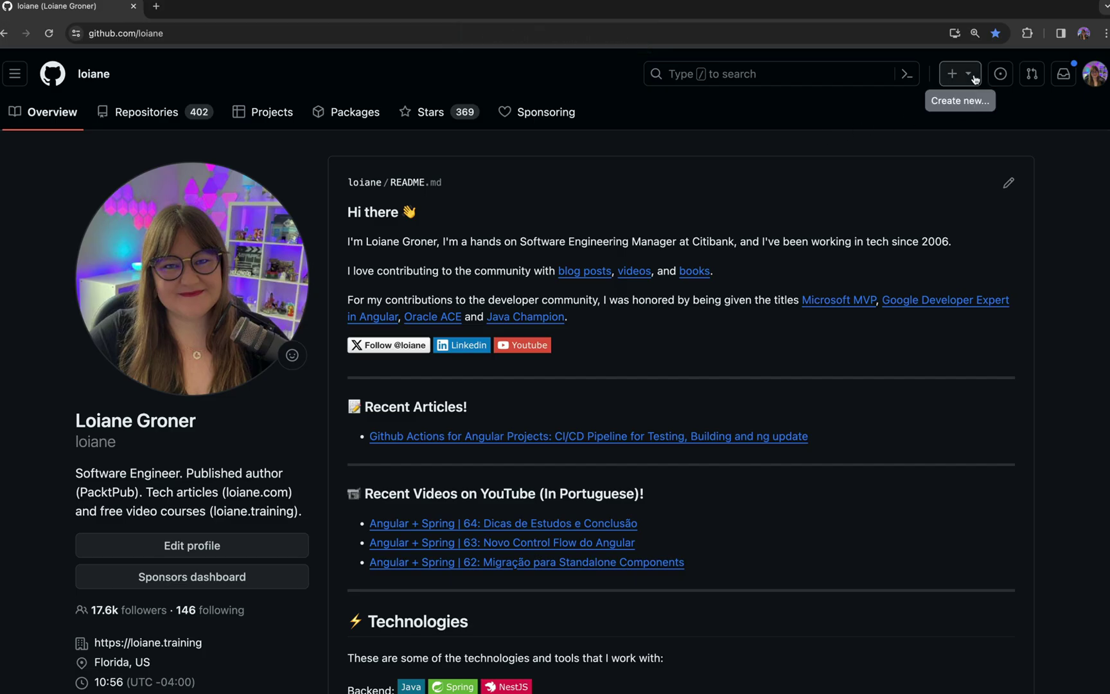
Create the public angular-github-actions repository and view its push-existing-repository instructions.
{"action": "left_click", "coordinate": [973, 77]}
{"action": "left_click", "coordinate": [902, 110]}
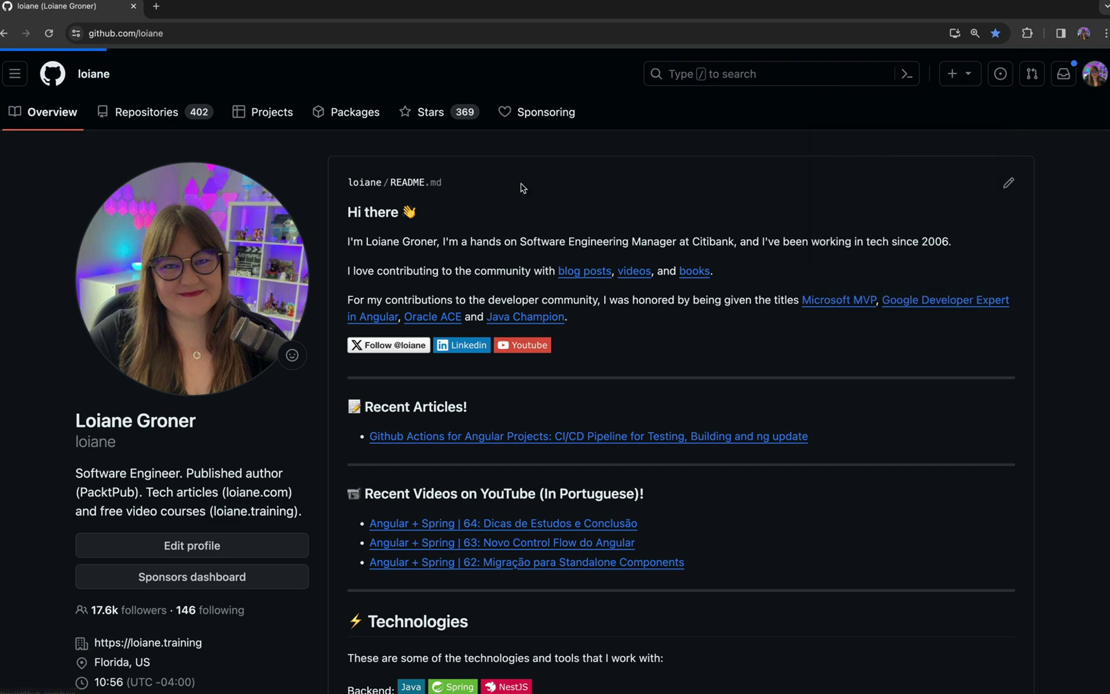
{"action": "type", "text": "angular-github-actions"}
{"action": "scroll", "coordinate": [350, 390], "scroll_direction": "down", "scroll_amount": 2}
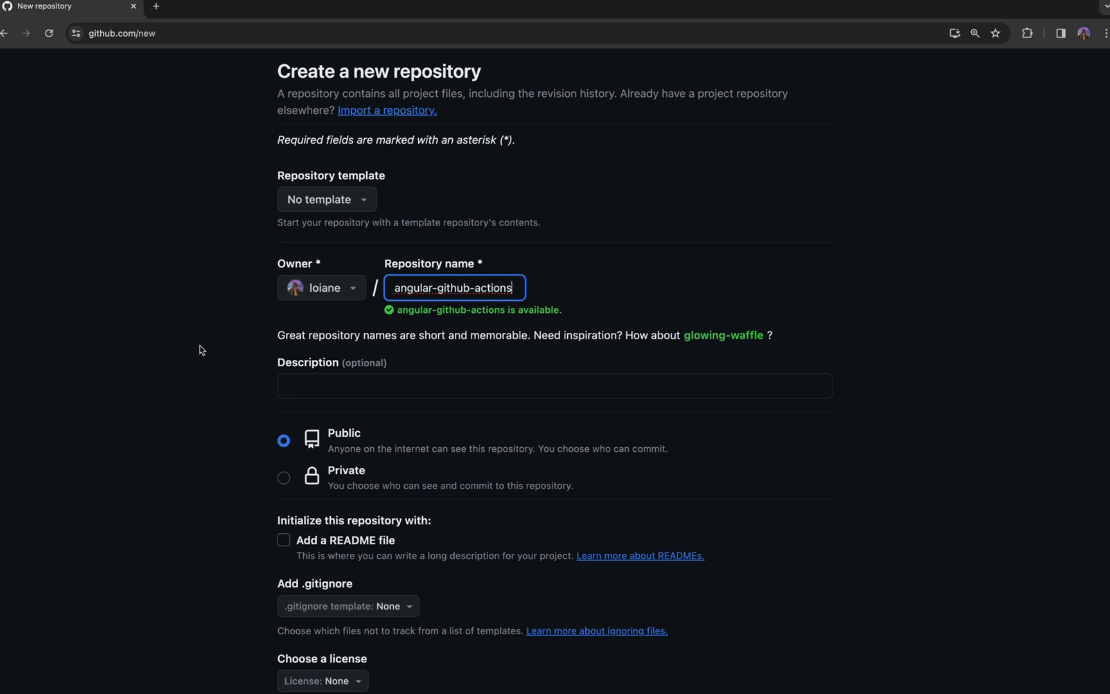
{"action": "scroll", "coordinate": [199, 350], "scroll_direction": "down", "scroll_amount": 1}
{"action": "scroll", "coordinate": [243, 352], "scroll_direction": "down", "scroll_amount": 2}
{"action": "scroll", "coordinate": [425, 355], "scroll_direction": "down", "scroll_amount": 2}
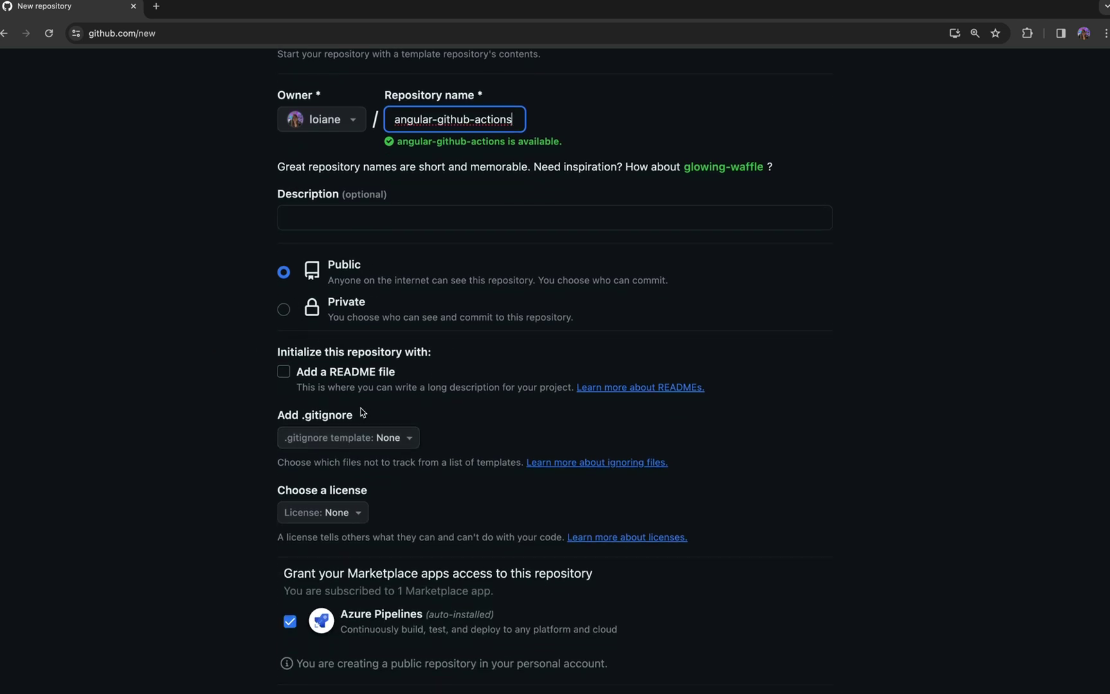
{"action": "scroll", "coordinate": [252, 392], "scroll_direction": "down", "scroll_amount": 3}
{"action": "key", "text": "Return"}
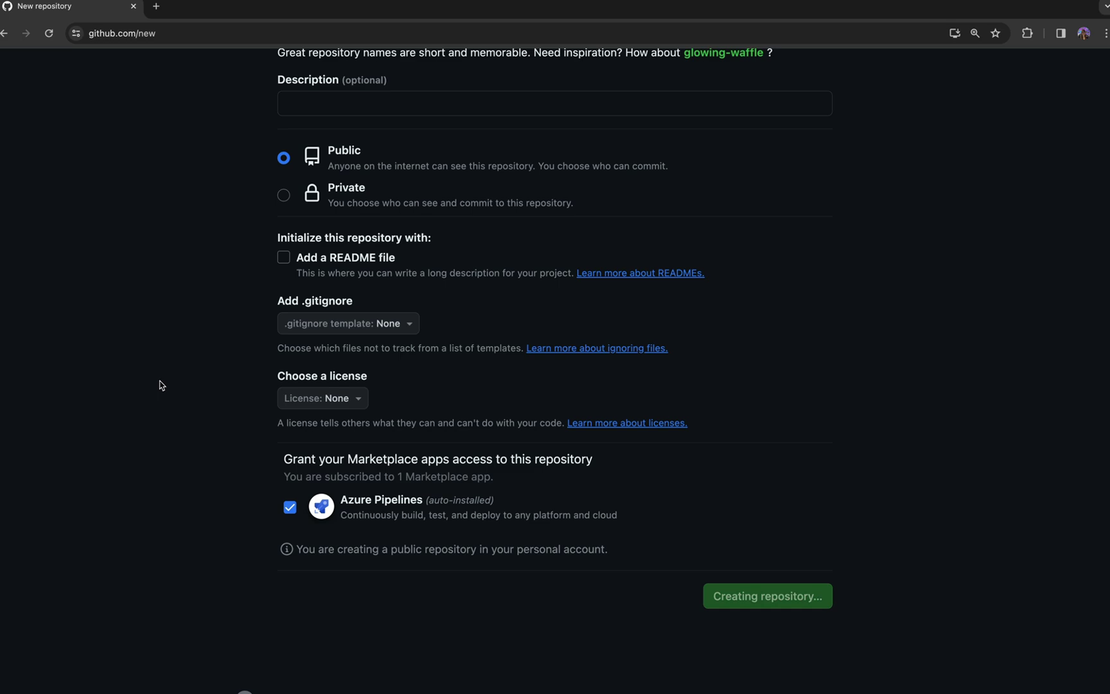
{"action": "scroll", "coordinate": [295, 390], "scroll_direction": "down", "scroll_amount": 2}
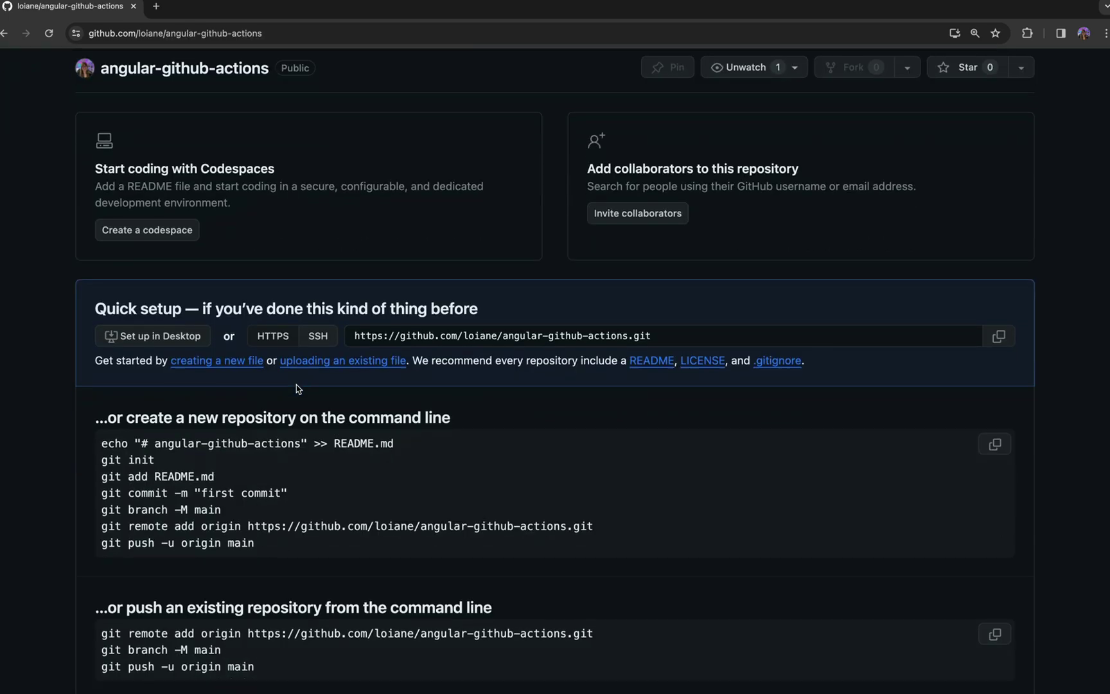
{"action": "scroll", "coordinate": [364, 400], "scroll_direction": "down", "scroll_amount": 3}
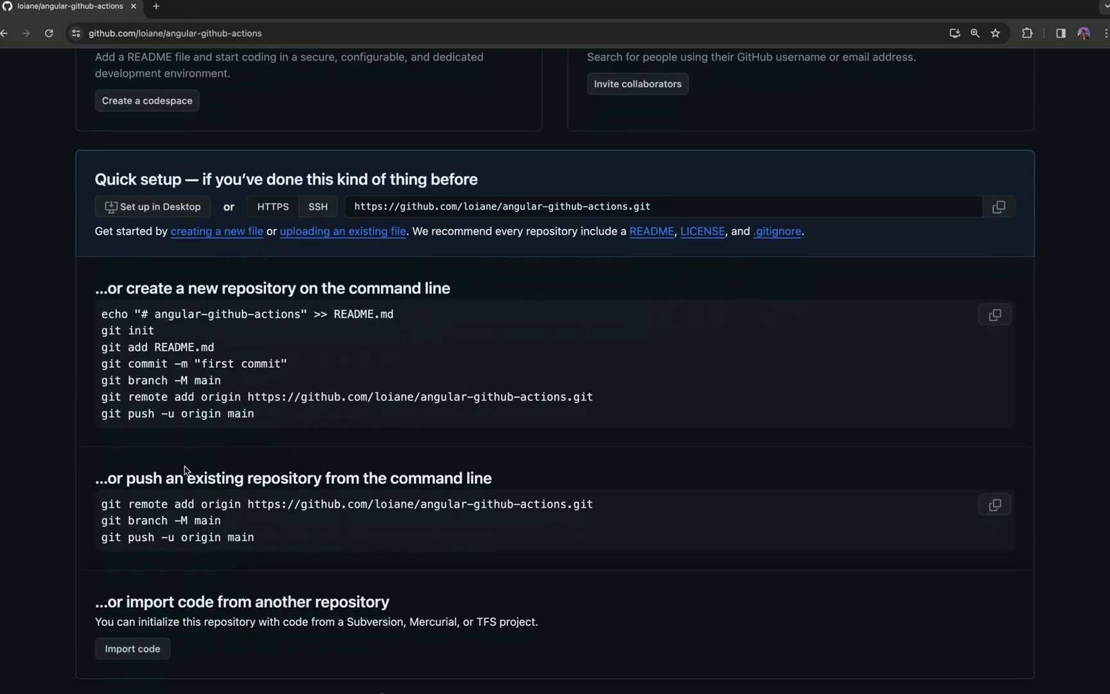
{"action": "left_click_drag", "start_coordinate": [96, 477], "coordinate": [444, 479]}
{"action": "left_click", "coordinate": [445, 479]}
{"action": "scroll", "coordinate": [400, 449], "scroll_direction": "down", "scroll_amount": 2}
{"action": "left_click_drag", "start_coordinate": [101, 411], "coordinate": [596, 415]}
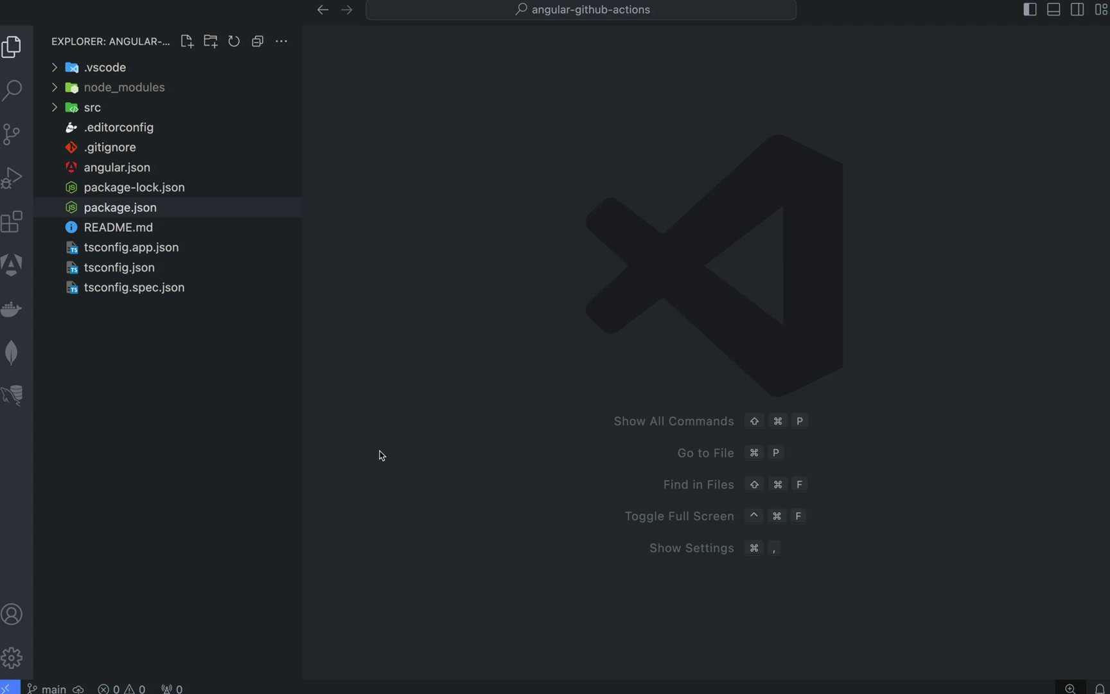
Add the GitHub repo as origin, publish main, and reload the repository page.
{"action": "key", "text": "ctrl+grave"}
{"action": "type", "text": "git remote add origin https://github.com/loiane/angular-github-actions.git"}
{"action": "key", "text": "Return"}
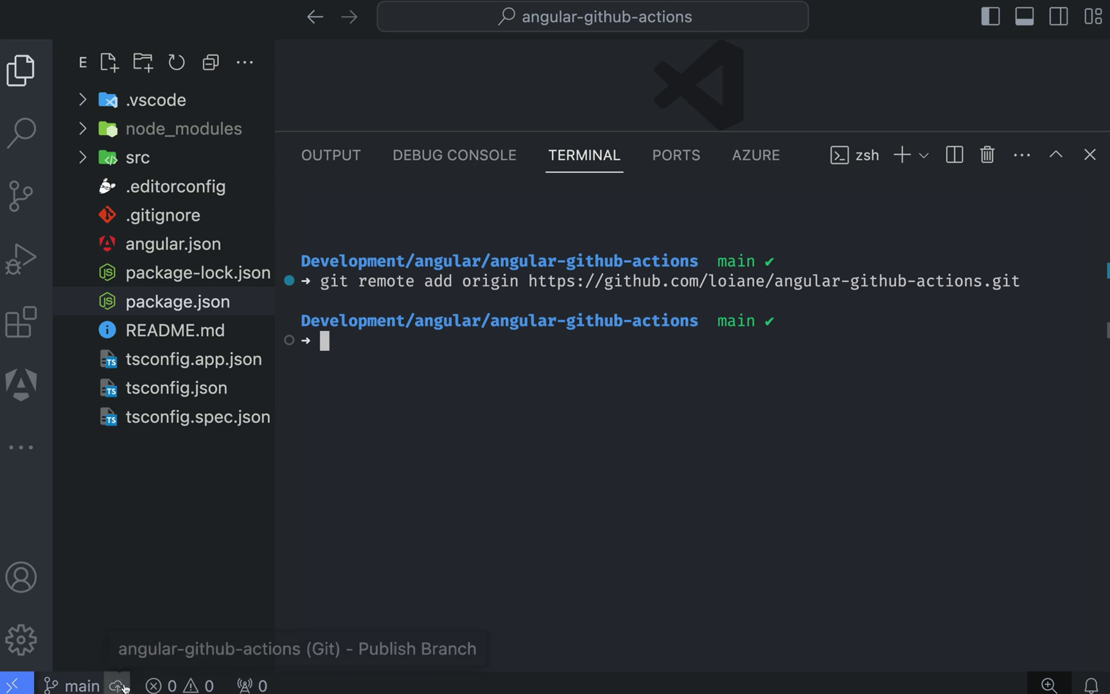
{"action": "left_click", "coordinate": [118, 686]}
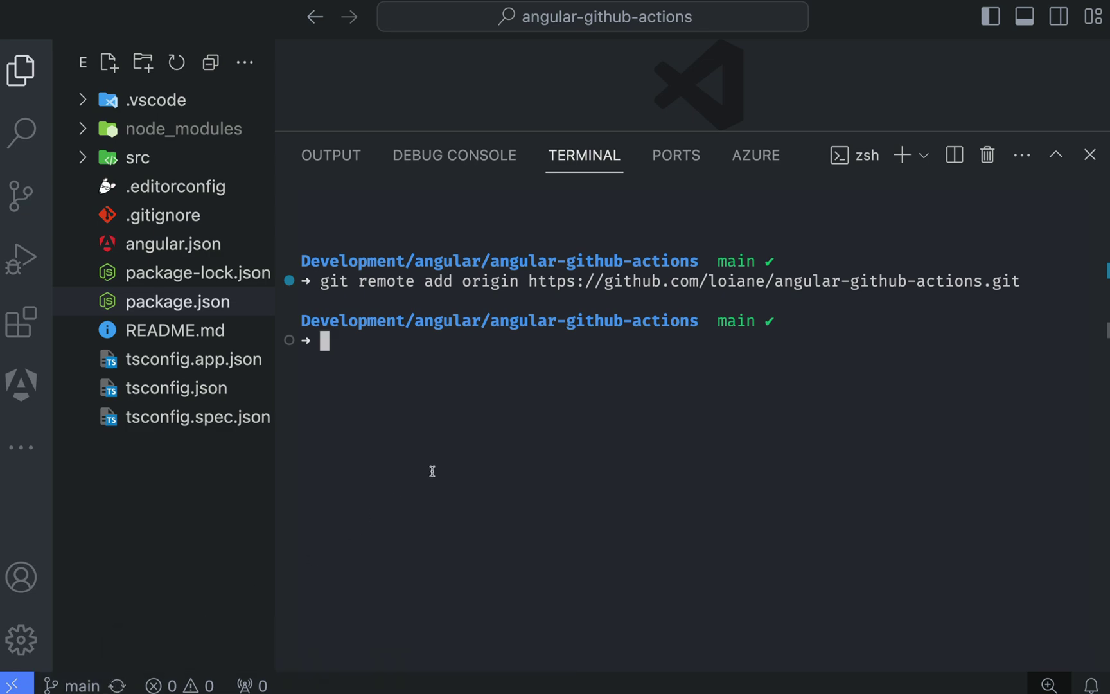
{"action": "key", "text": "ctrl+Left"}
{"action": "key", "text": "super+r"}
{"action": "scroll", "coordinate": [0, 375], "scroll_direction": "up", "scroll_amount": 2}
{"action": "scroll", "coordinate": [0, 375], "scroll_direction": "up", "scroll_amount": 5}
{"action": "scroll", "coordinate": [0, 376], "scroll_direction": "up", "scroll_amount": 1}
{"action": "scroll", "coordinate": [0, 376], "scroll_direction": "up", "scroll_amount": 1}
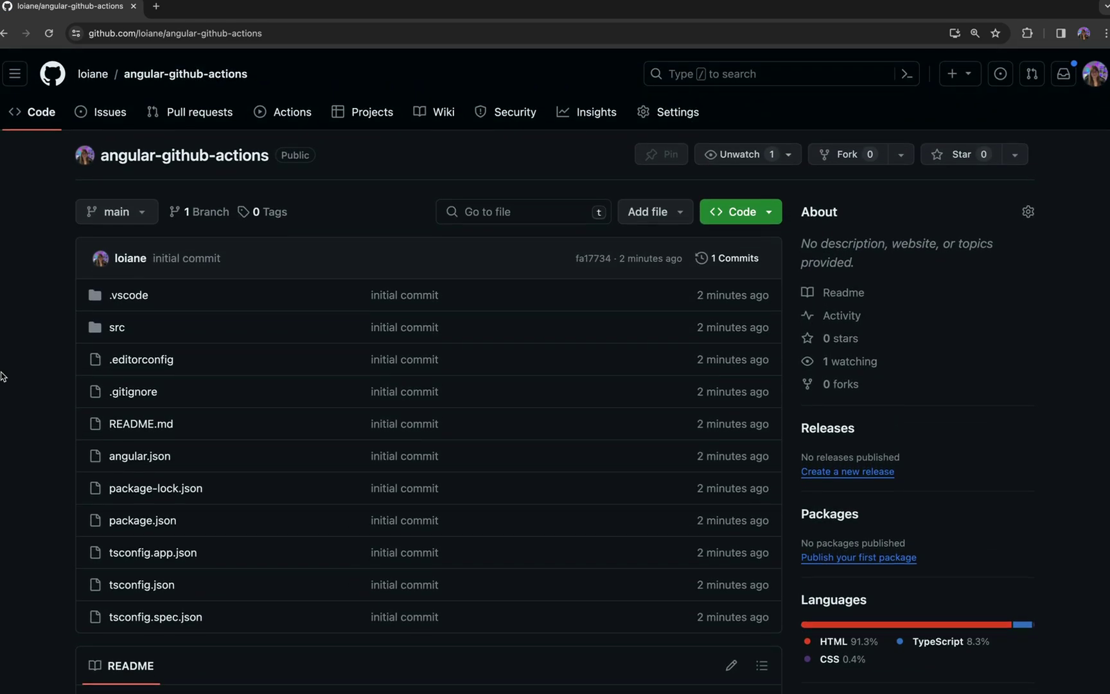
{"action": "scroll", "coordinate": [459, 166], "scroll_direction": "down", "scroll_amount": 1}
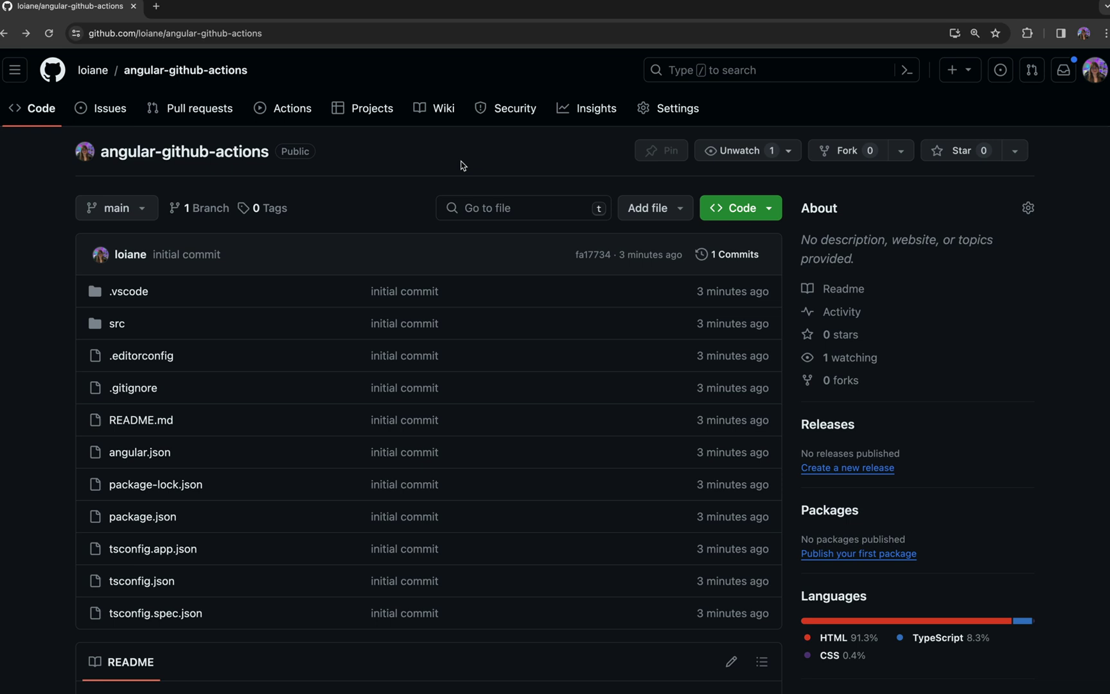
Give workflows read and write permissions, let Actions create and approve PRs, and save.
{"action": "left_click", "coordinate": [675, 112]}
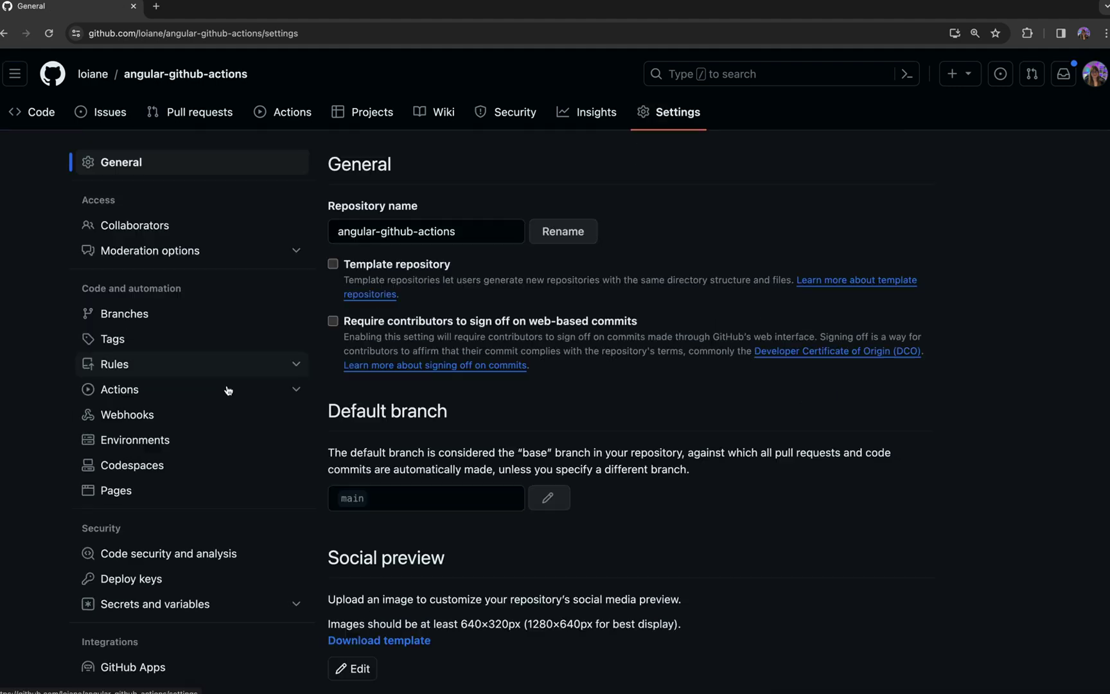
{"action": "left_click", "coordinate": [167, 397]}
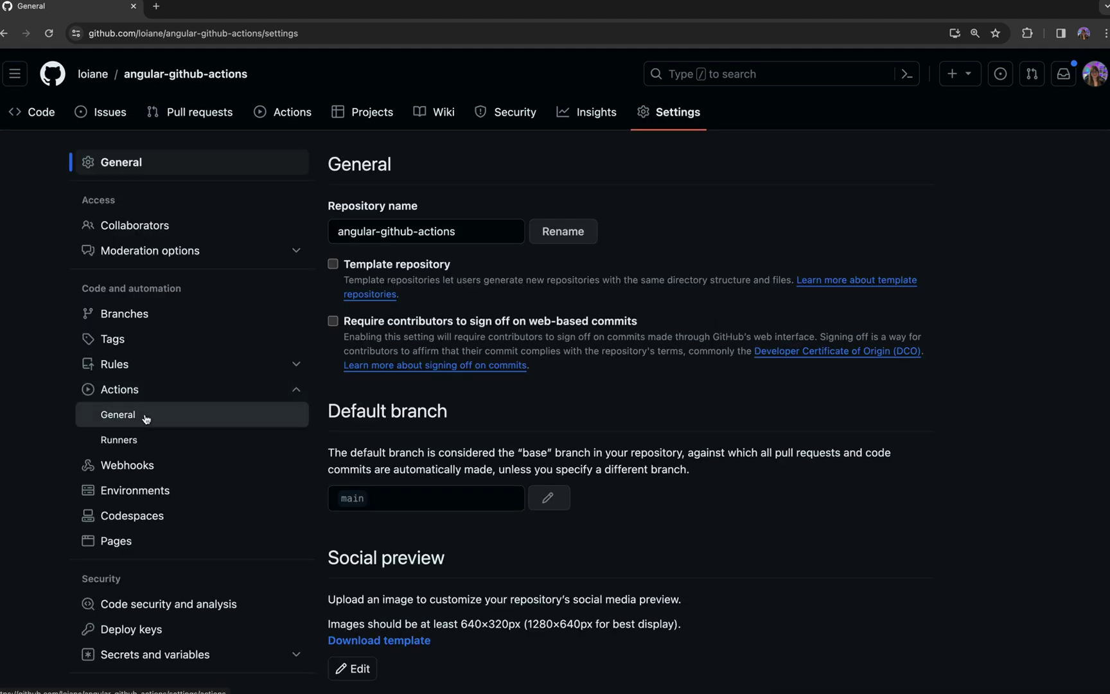
{"action": "left_click", "coordinate": [145, 419]}
{"action": "scroll", "coordinate": [520, 330], "scroll_direction": "down", "scroll_amount": 7}
{"action": "scroll", "coordinate": [683, 271], "scroll_direction": "down", "scroll_amount": 5}
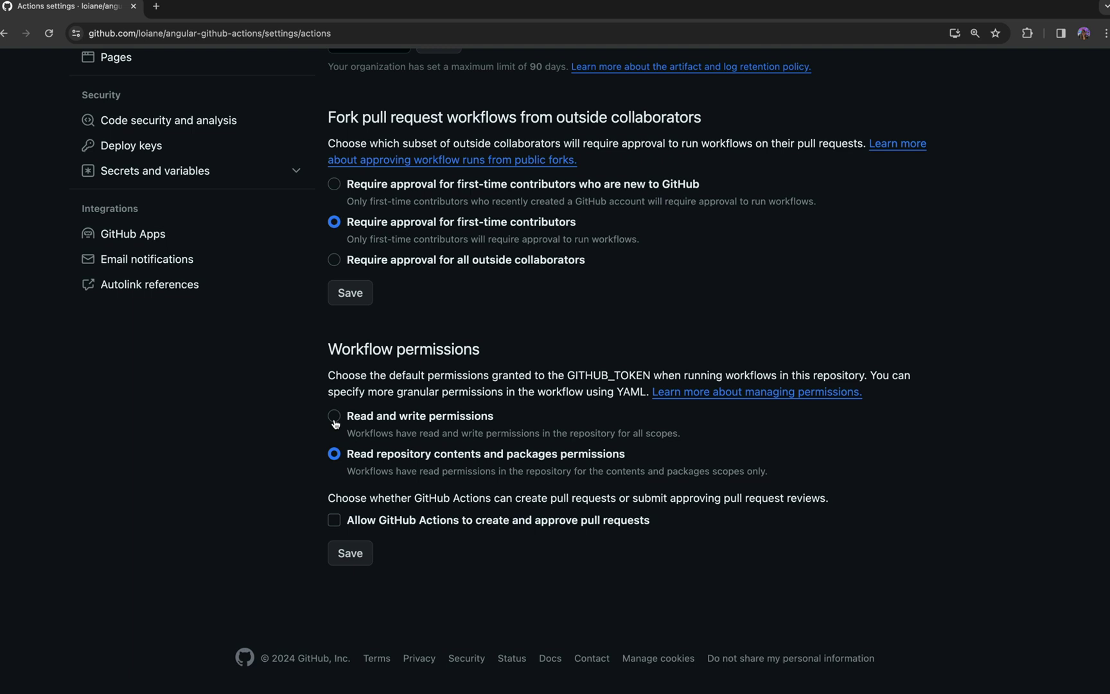
{"action": "left_click", "coordinate": [335, 417]}
{"action": "left_click", "coordinate": [379, 526]}
{"action": "left_click", "coordinate": [355, 559]}
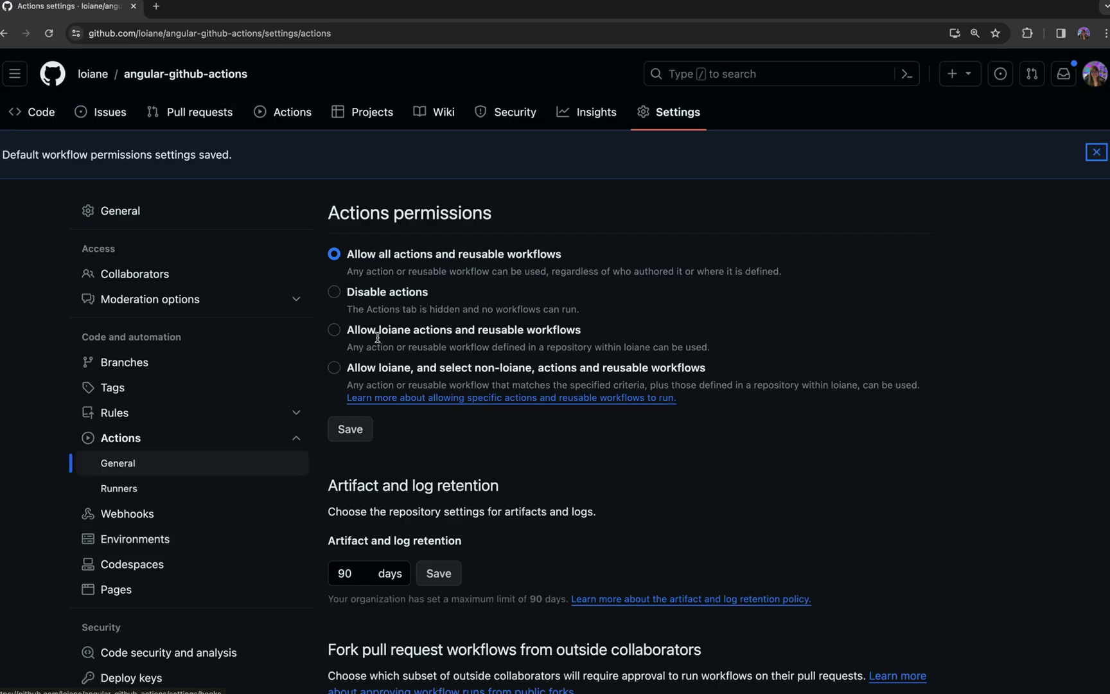
{"action": "scroll", "coordinate": [376, 339], "scroll_direction": "down", "scroll_amount": 3}
{"action": "scroll", "coordinate": [377, 337], "scroll_direction": "down", "scroll_amount": 5}
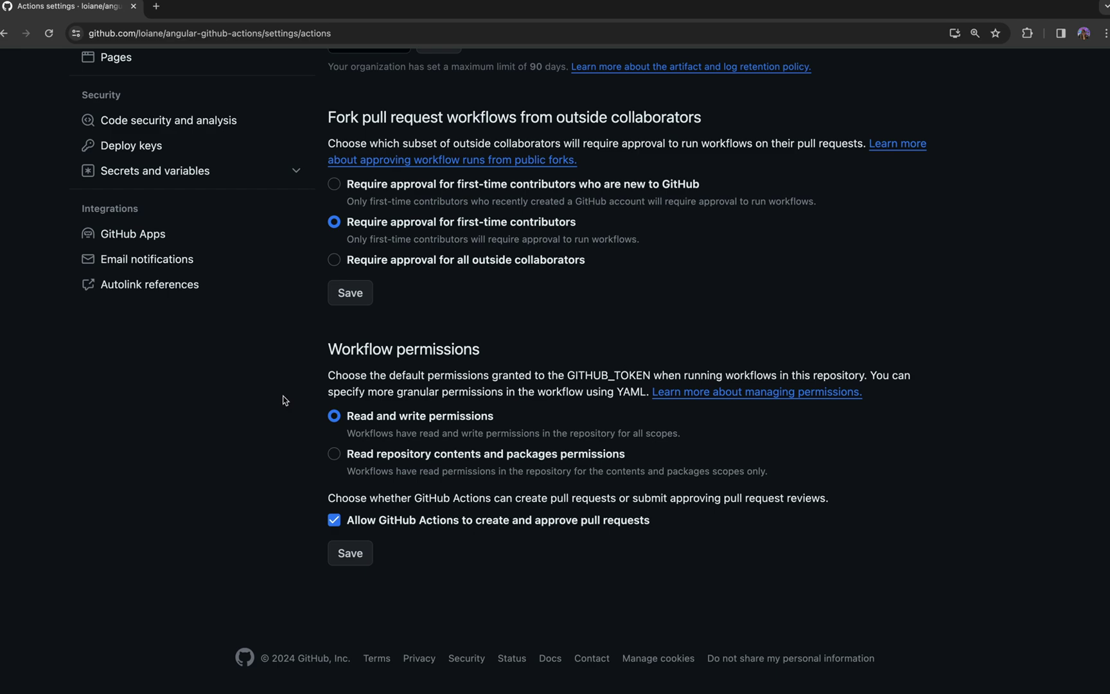
{"action": "scroll", "coordinate": [283, 399], "scroll_direction": "up", "scroll_amount": 6}
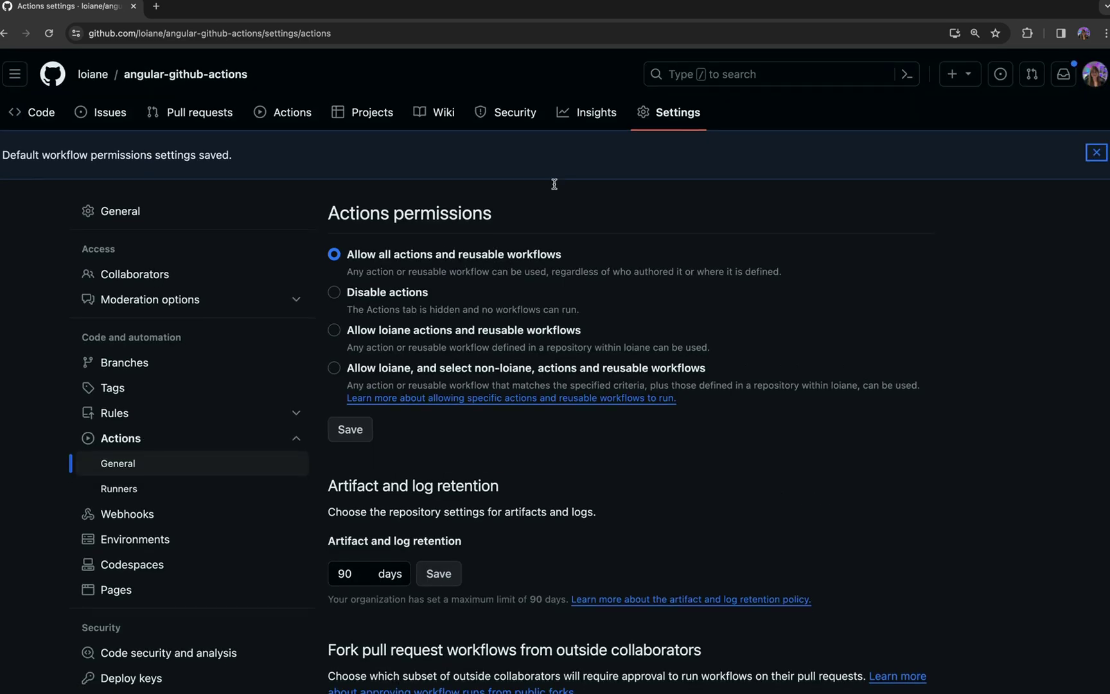
Turn on Dependabot alerts and Dependabot security updates in code security settings.
{"action": "left_click", "coordinate": [511, 119]}
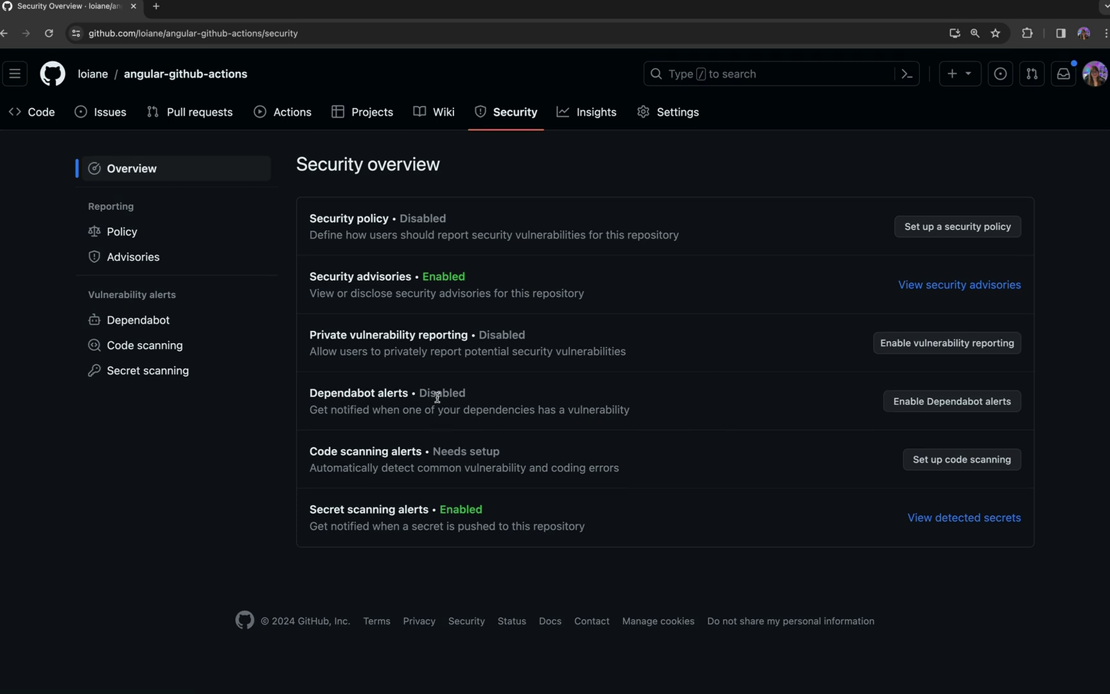
{"action": "left_click", "coordinate": [956, 402]}
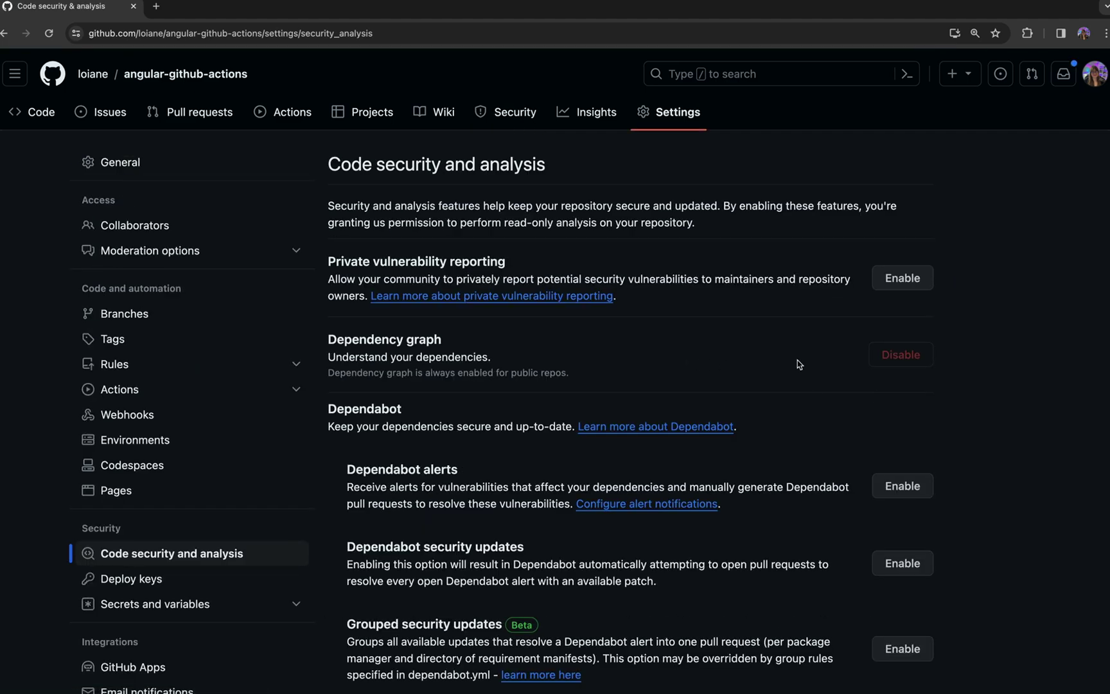
{"action": "scroll", "coordinate": [798, 365], "scroll_direction": "down", "scroll_amount": 5}
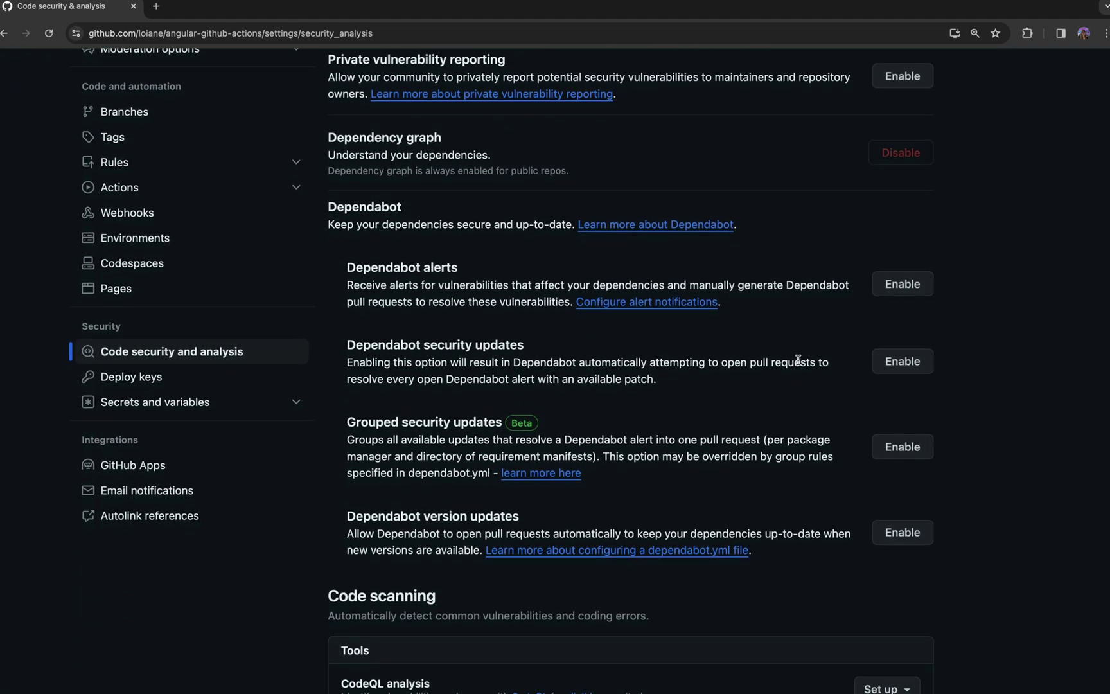
{"action": "scroll", "coordinate": [798, 360], "scroll_direction": "down", "scroll_amount": 2}
{"action": "scroll", "coordinate": [797, 360], "scroll_direction": "down", "scroll_amount": 5}
{"action": "scroll", "coordinate": [798, 359], "scroll_direction": "down", "scroll_amount": 2}
{"action": "scroll", "coordinate": [799, 364], "scroll_direction": "up", "scroll_amount": 5}
{"action": "scroll", "coordinate": [799, 365], "scroll_direction": "up", "scroll_amount": 3}
{"action": "scroll", "coordinate": [797, 362], "scroll_direction": "up", "scroll_amount": 1}
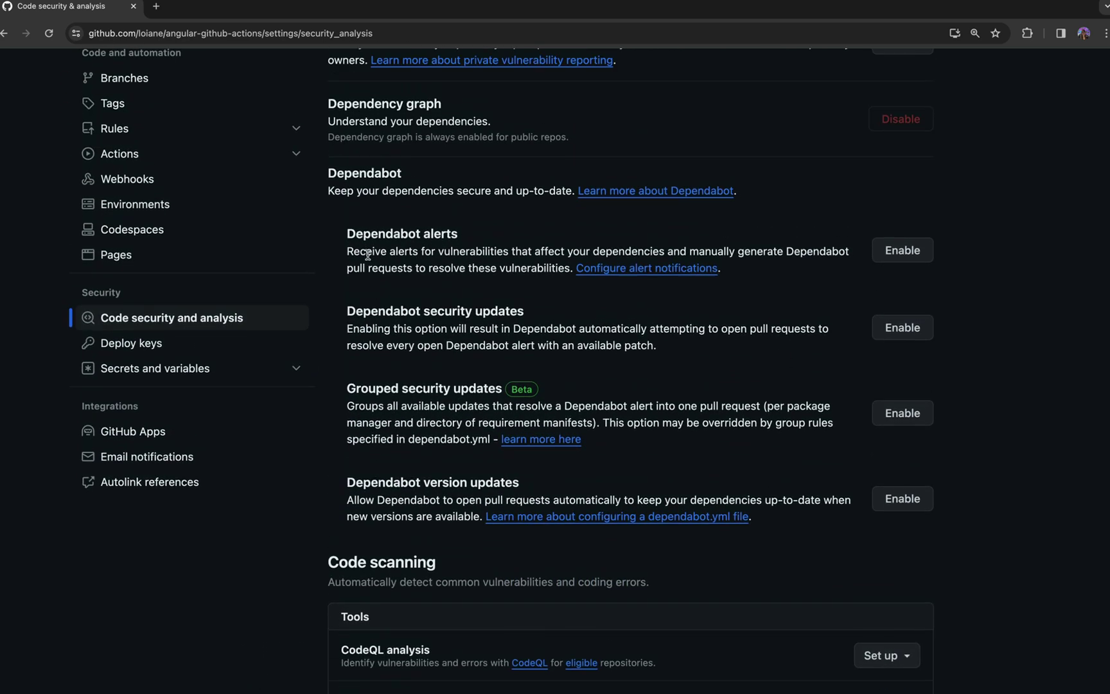
{"action": "left_click", "coordinate": [902, 251]}
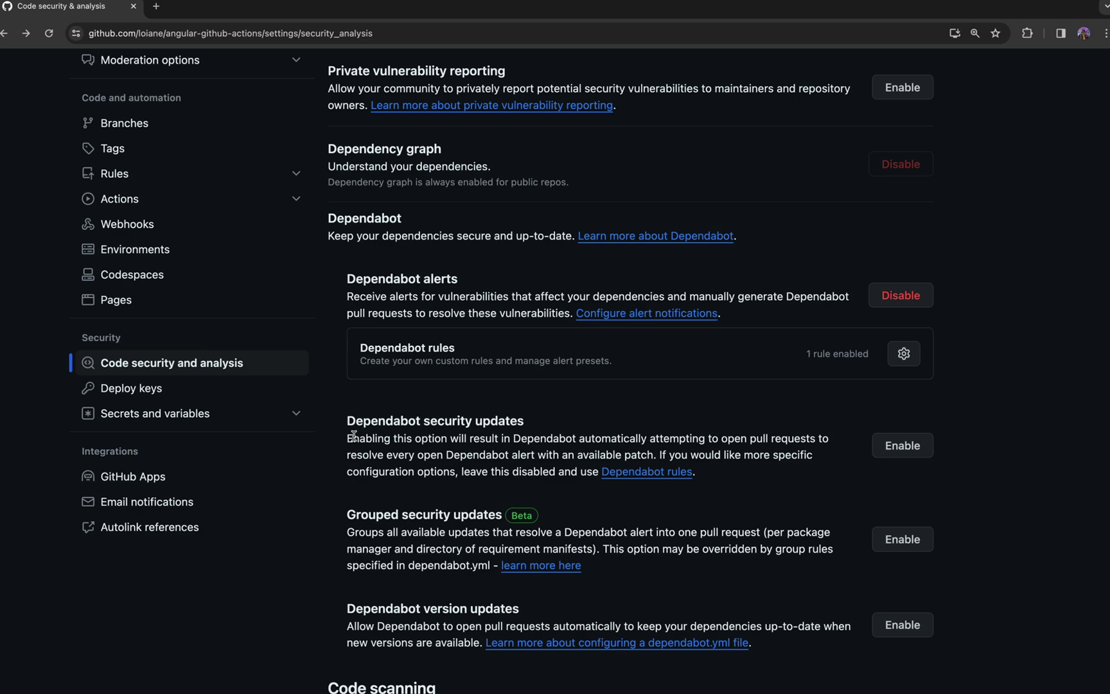
{"action": "left_click", "coordinate": [896, 452]}
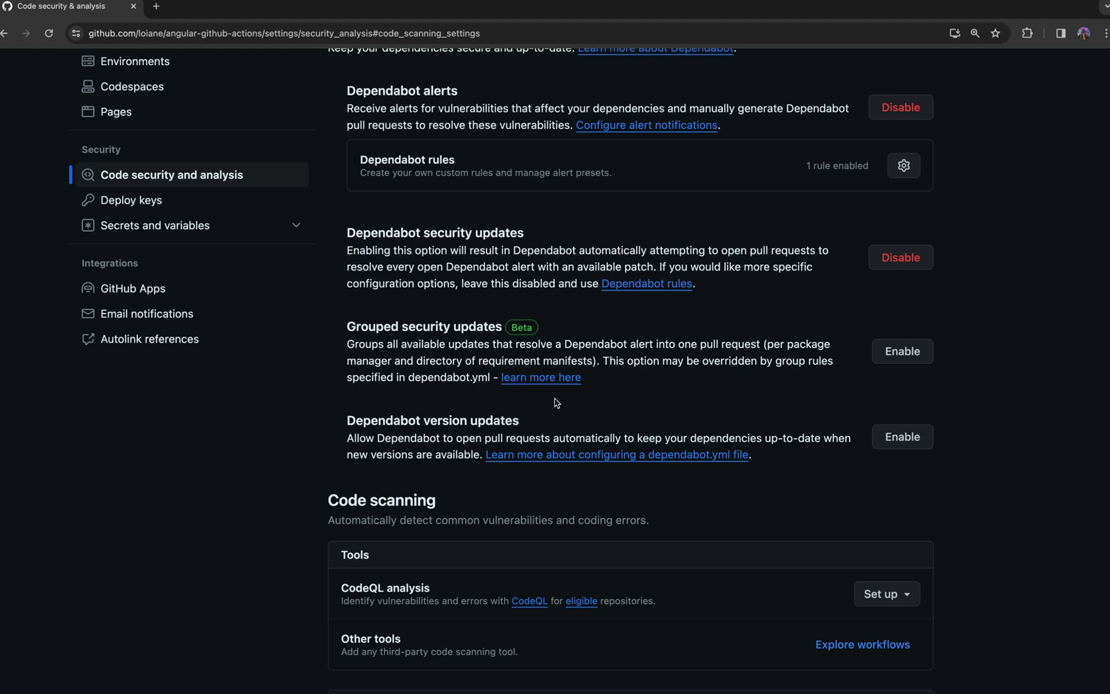
Create dependabot.yml with package-ecosystem npm and commit it directly to main.
{"action": "left_click", "coordinate": [910, 443]}
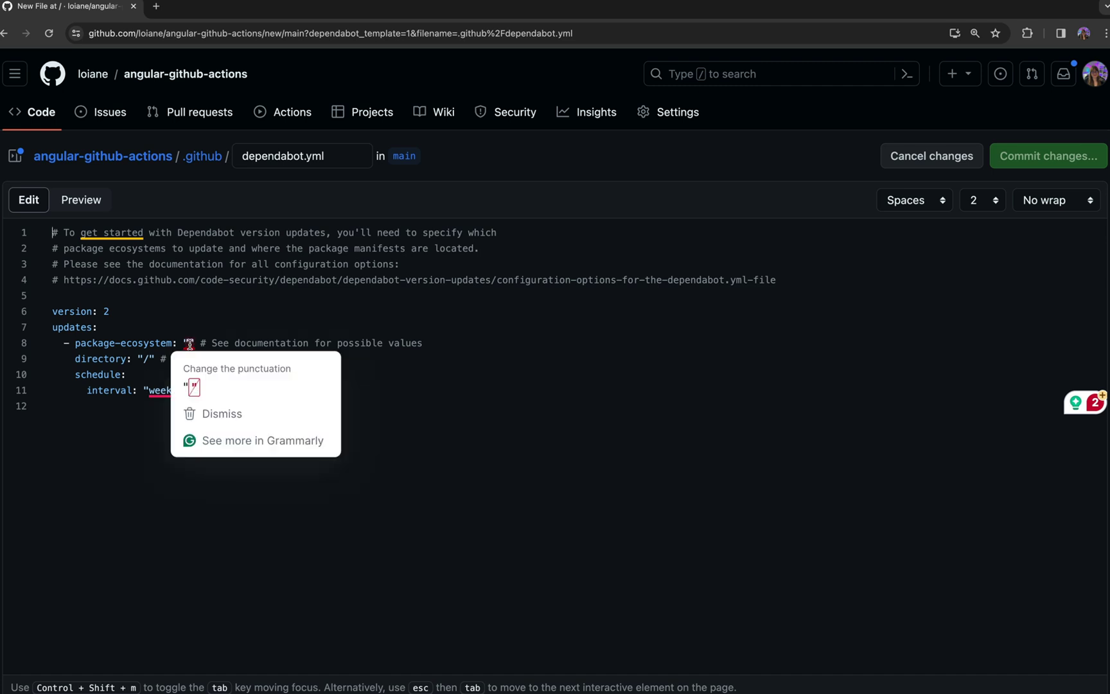
{"action": "left_click", "coordinate": [189, 343]}
{"action": "type", "text": "npm"}
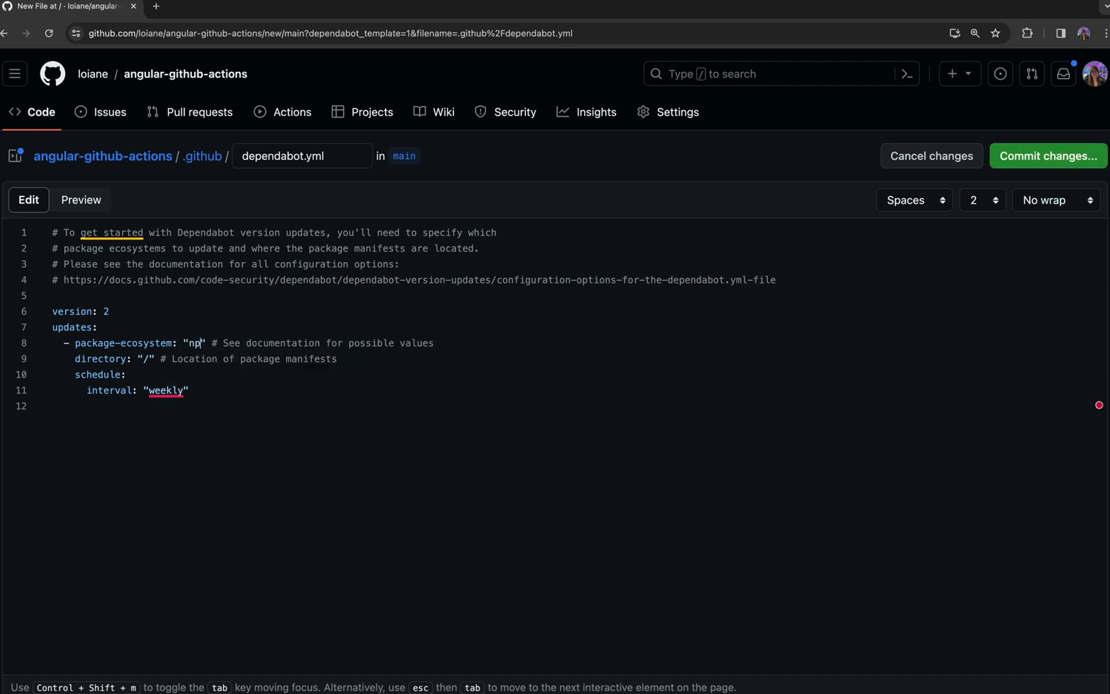
{"action": "left_click", "coordinate": [203, 391]}
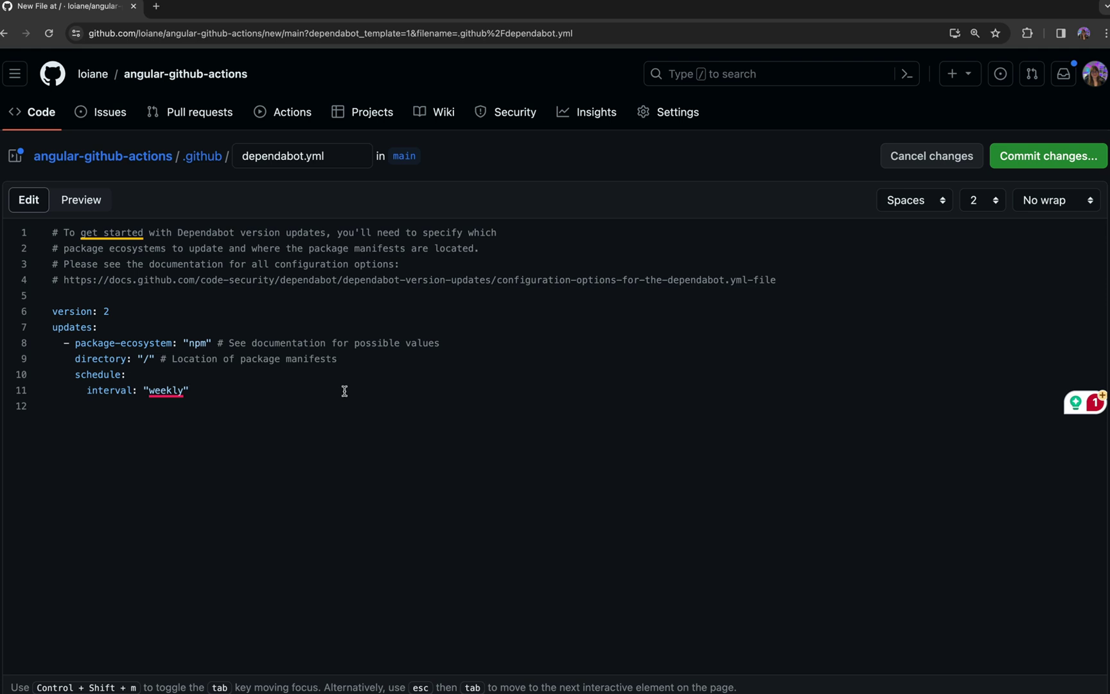
{"action": "scroll", "coordinate": [345, 391], "scroll_direction": "down", "scroll_amount": 1}
{"action": "scroll", "coordinate": [344, 391], "scroll_direction": "up", "scroll_amount": 1}
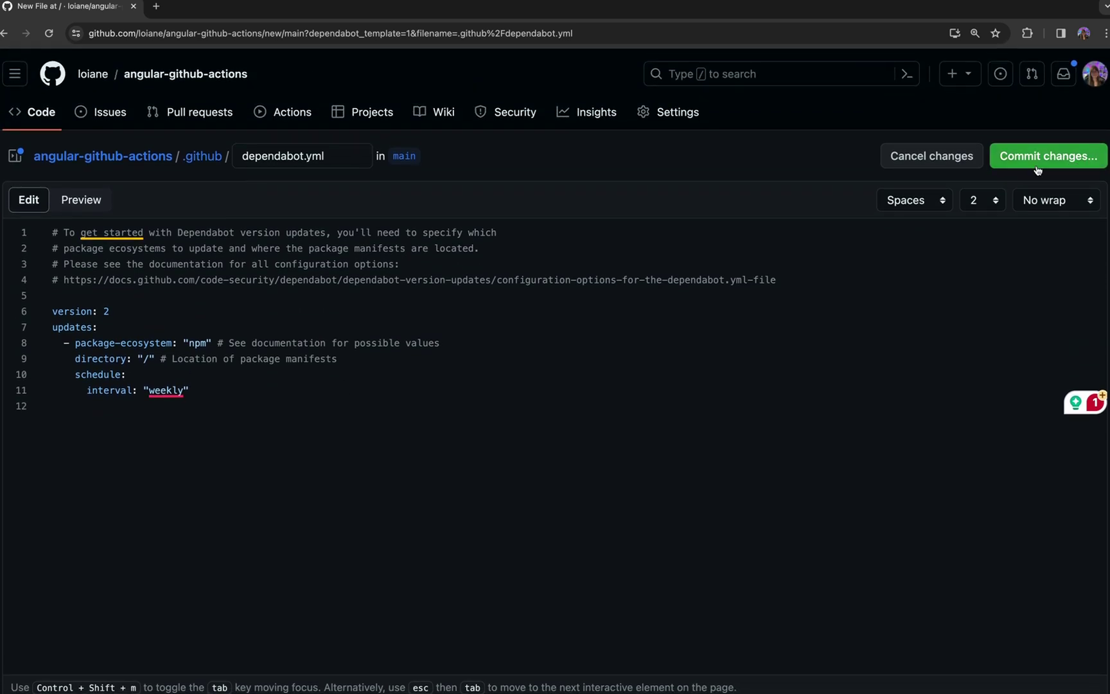
{"action": "left_click", "coordinate": [1039, 163]}
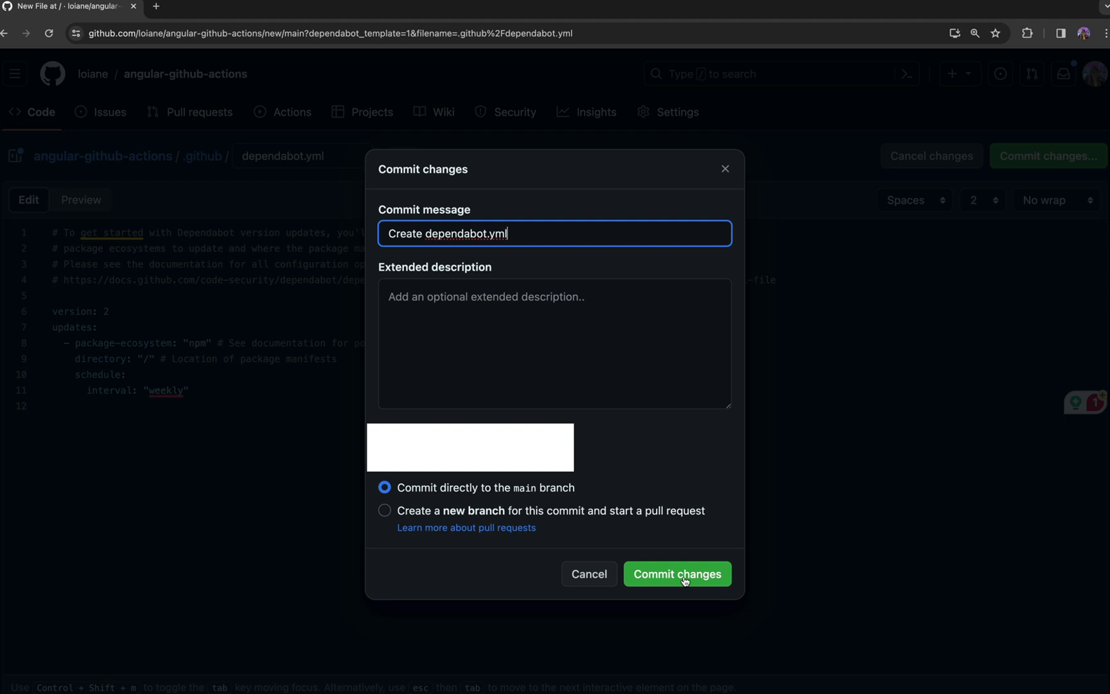
{"action": "left_click", "coordinate": [684, 576]}
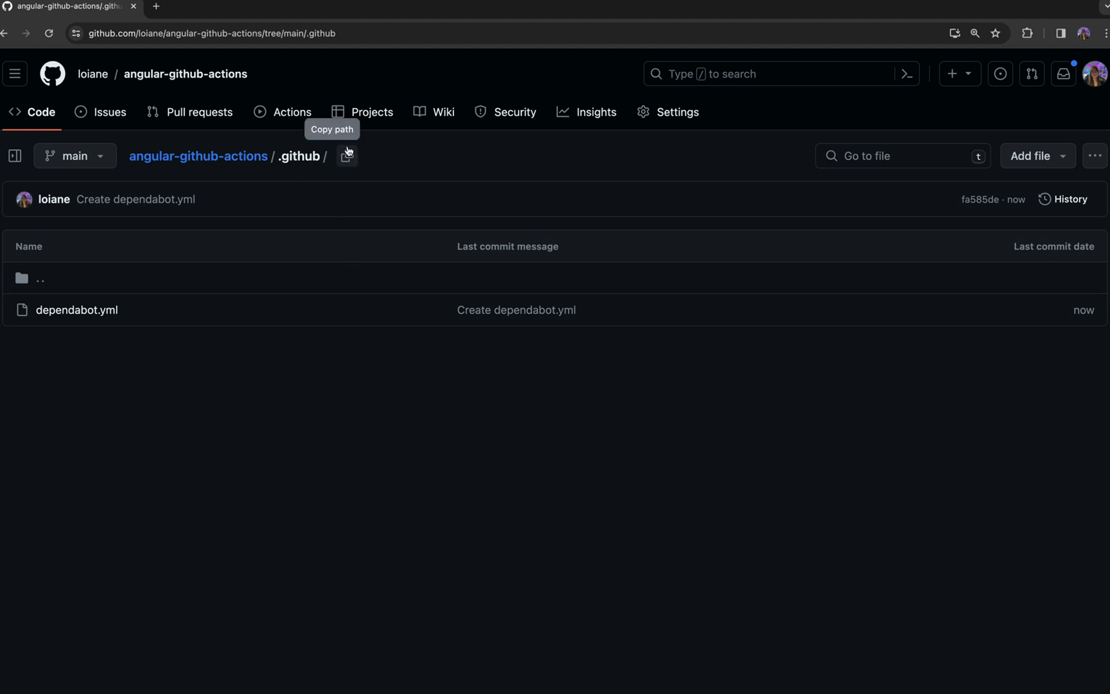
Search the Actions workflow templates for angular and pick the Node.js template.
{"action": "left_click", "coordinate": [294, 120]}
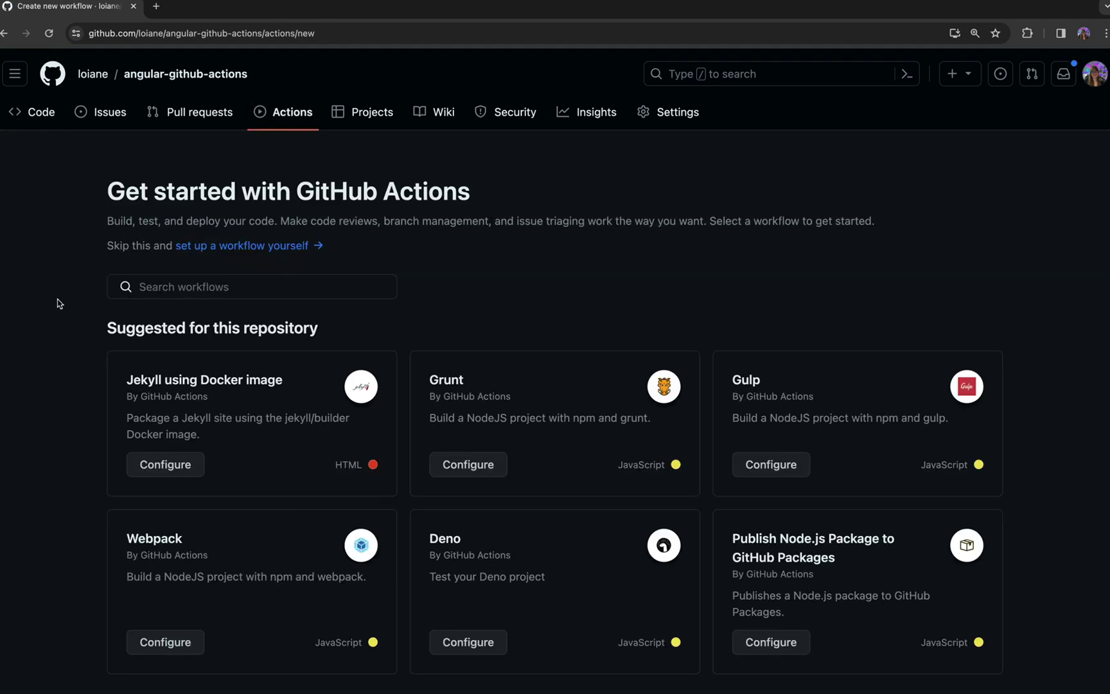
{"action": "left_click", "coordinate": [213, 286]}
{"action": "type", "text": "angular"}
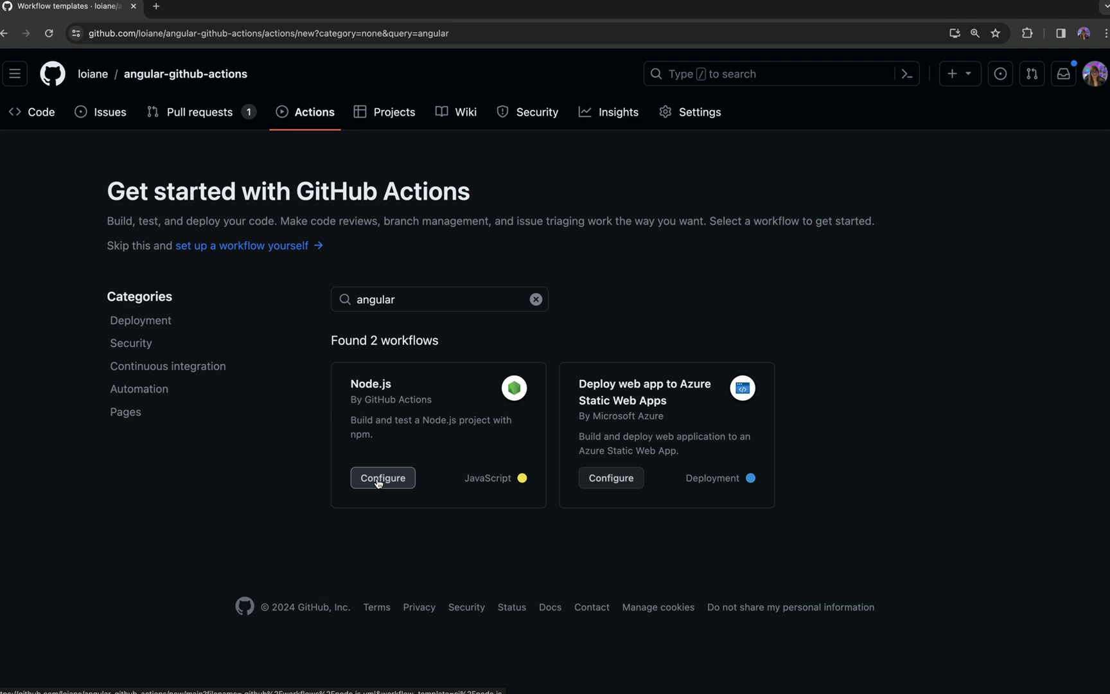
{"action": "left_click", "coordinate": [388, 486]}
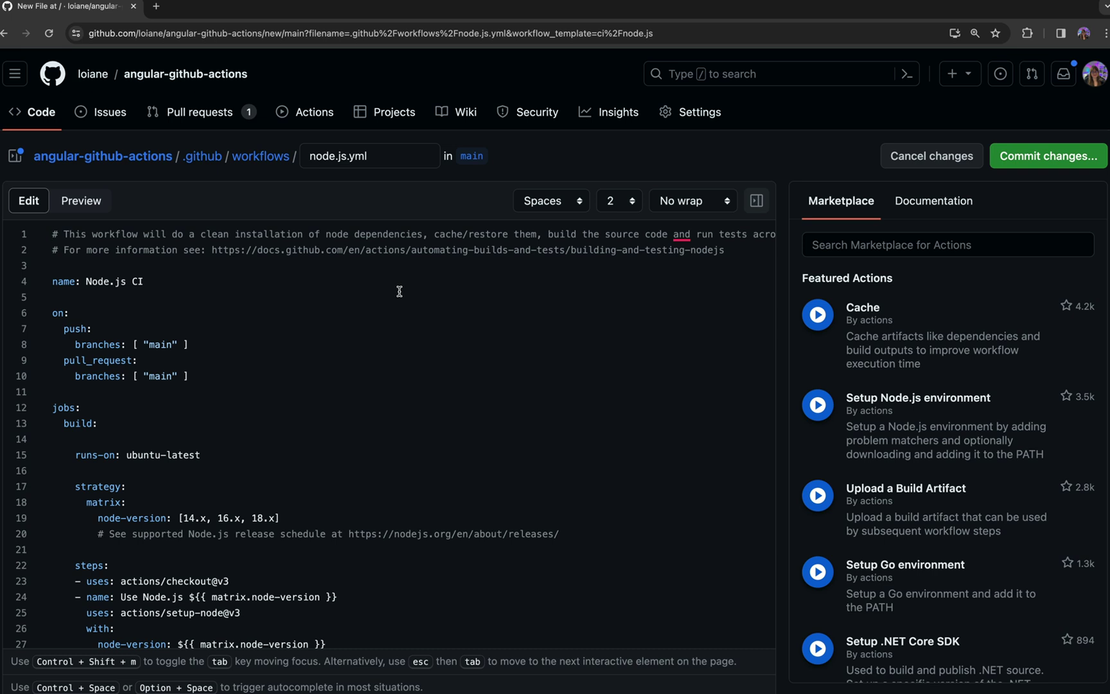
{"action": "scroll", "coordinate": [425, 293], "scroll_direction": "down", "scroll_amount": 1}
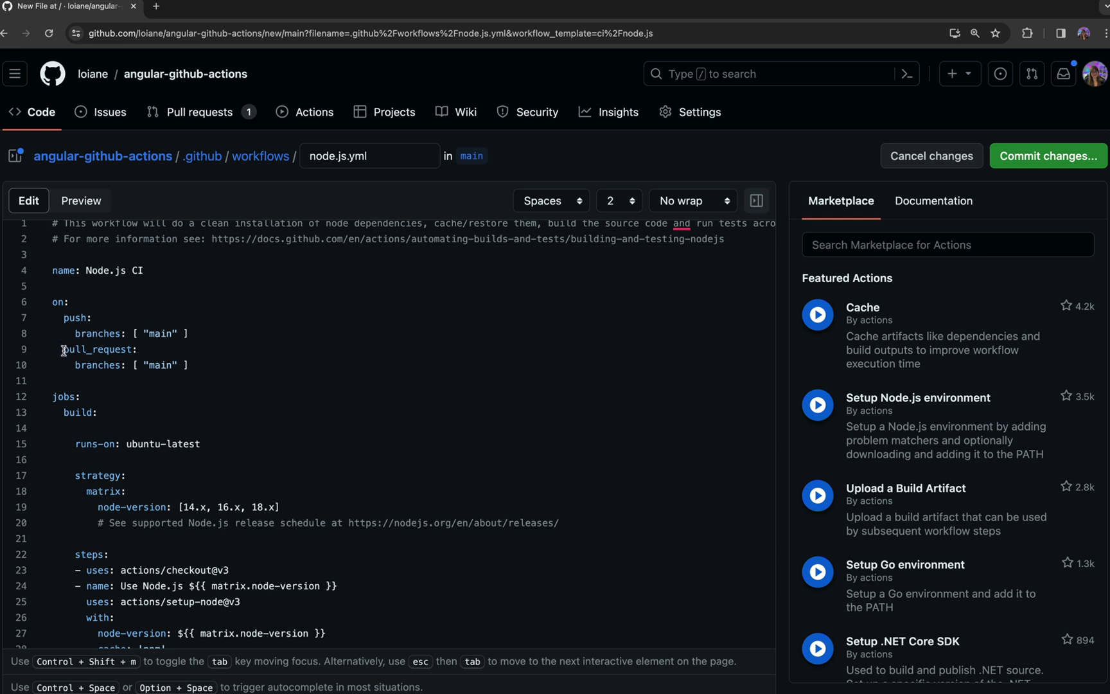
Review the pull_request trigger and rename the workflow file from node.js.yml to build.yml.
{"action": "left_click_drag", "start_coordinate": [64, 351], "coordinate": [199, 364]}
{"action": "left_click", "coordinate": [210, 365]}
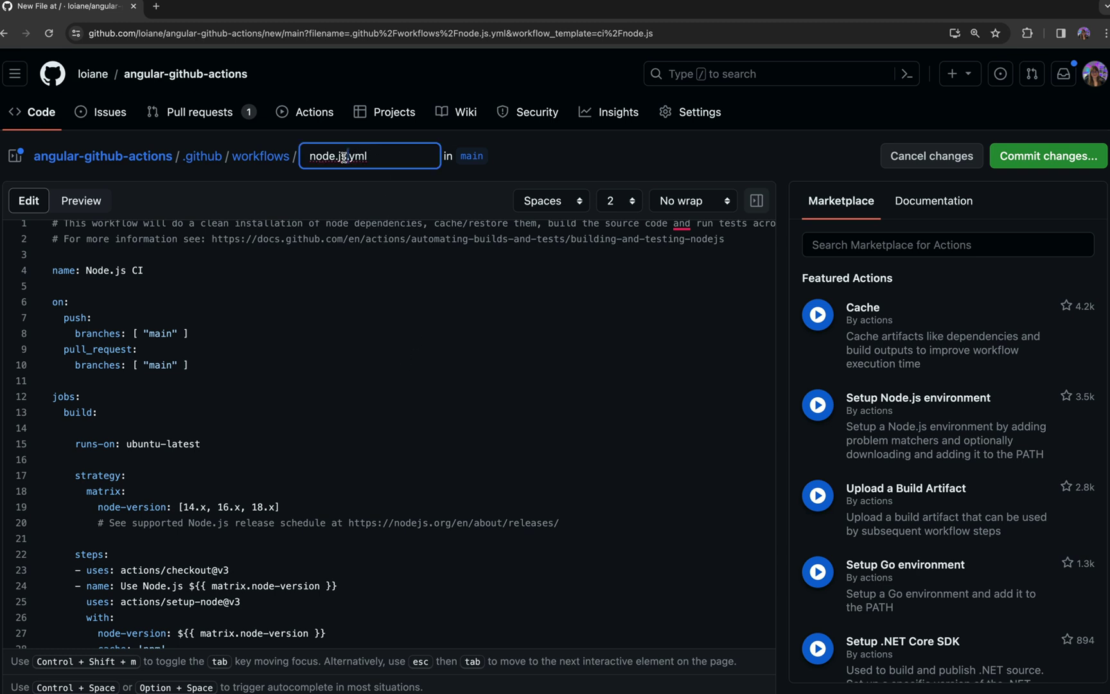
{"action": "left_click_drag", "start_coordinate": [347, 157], "coordinate": [296, 156]}
{"action": "type", "text": "build"}
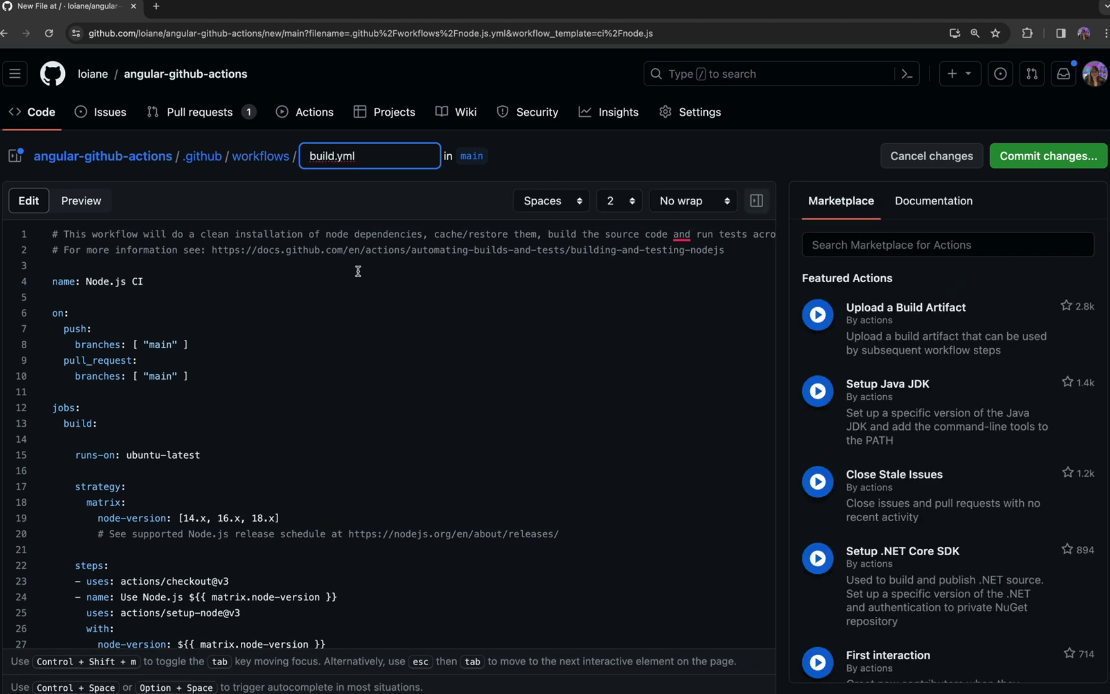
{"action": "scroll", "coordinate": [263, 351], "scroll_direction": "down", "scroll_amount": 2}
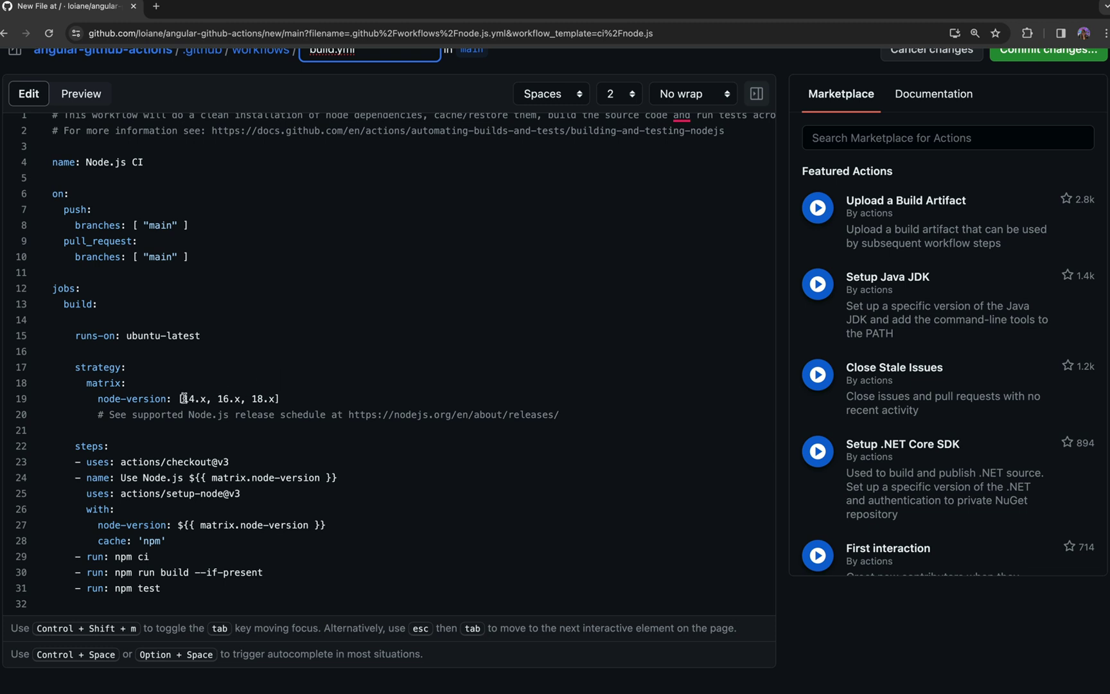
Add cache-dependency-path: package-lock.json below the npm cache setting.
{"action": "left_click_drag", "start_coordinate": [183, 398], "coordinate": [276, 399]}
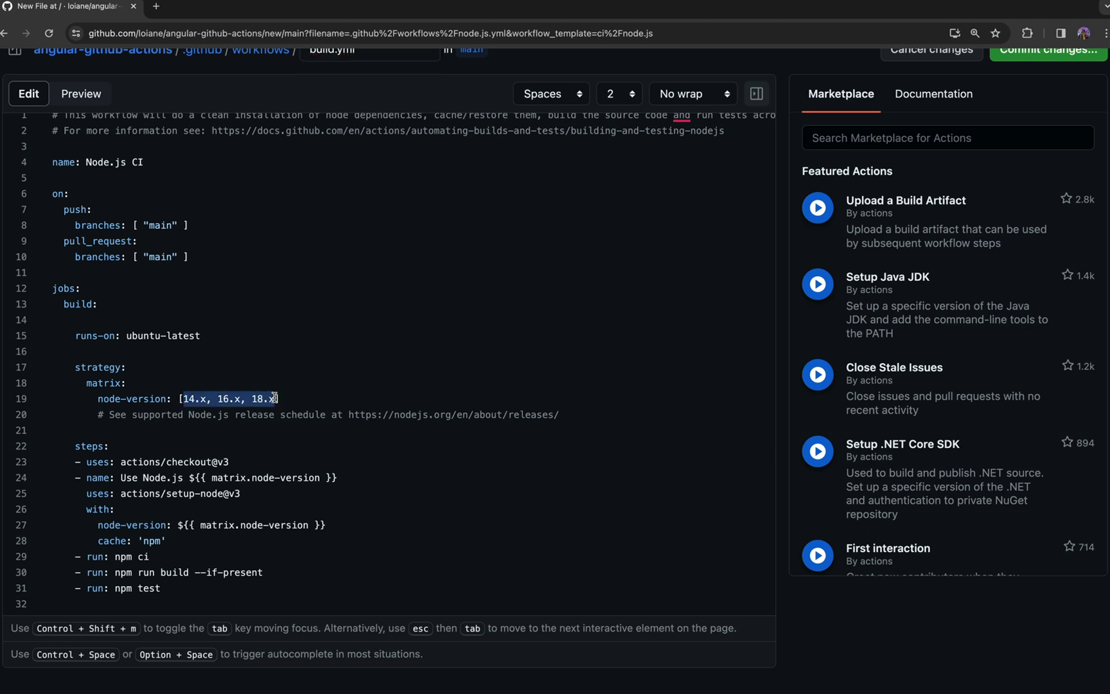
{"action": "type", "text": "20"}
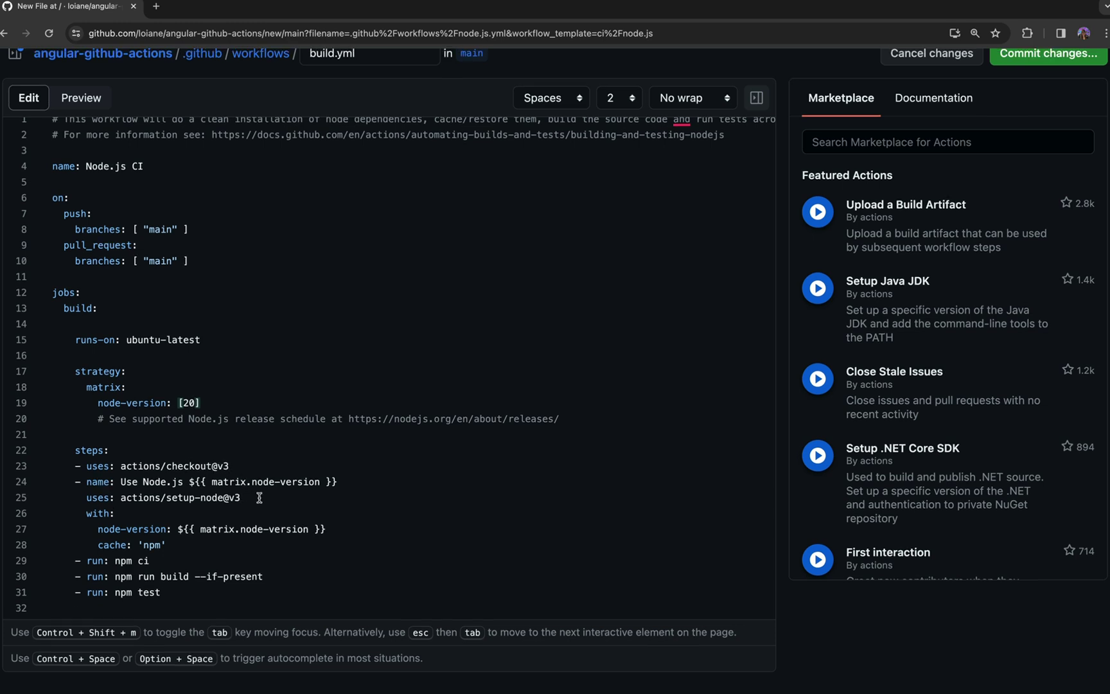
{"action": "left_click", "coordinate": [183, 544]}
{"action": "key", "text": "Return"}
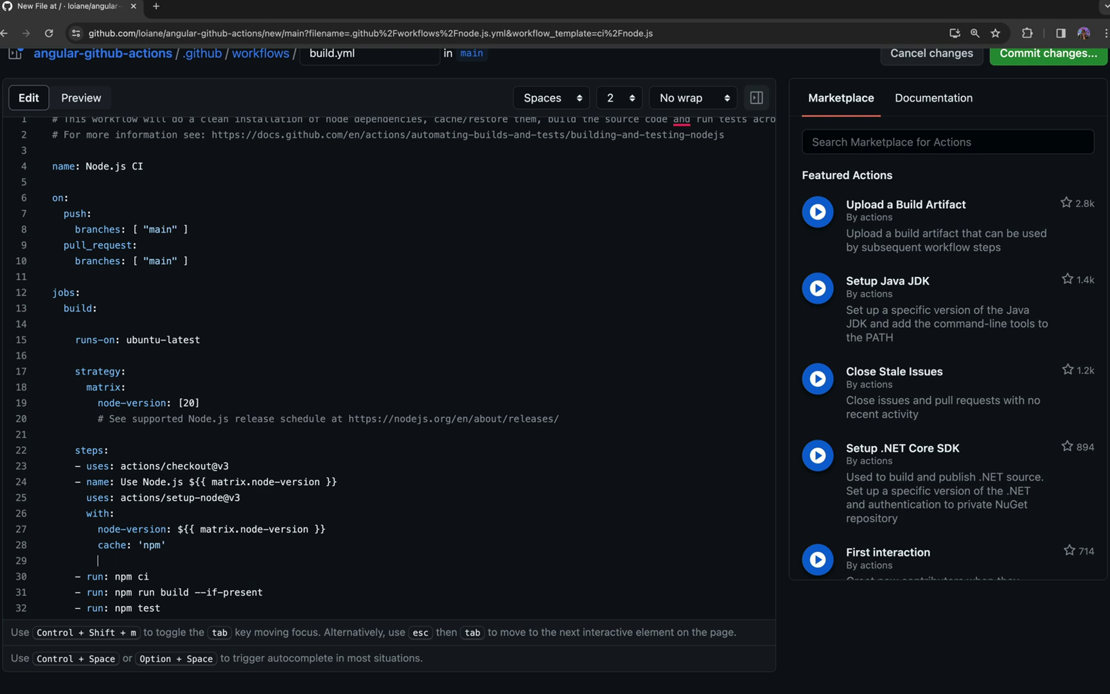
{"action": "type", "text": "cache-dependency-path: package-lock.json"}
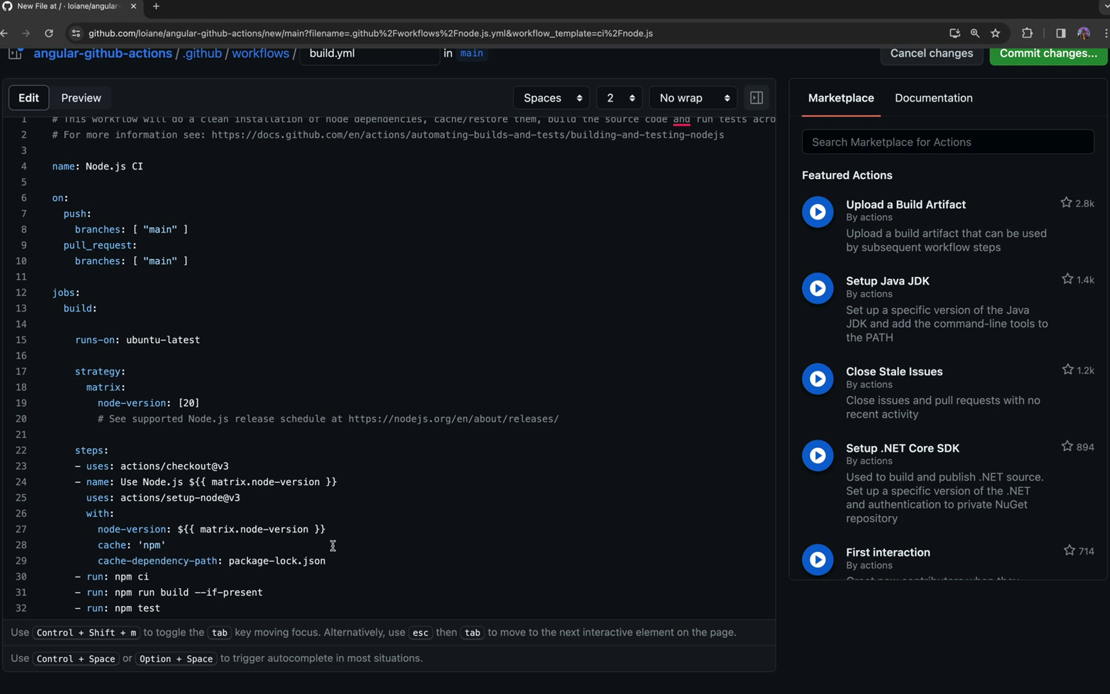
{"action": "scroll", "coordinate": [332, 551], "scroll_direction": "down", "scroll_amount": 1}
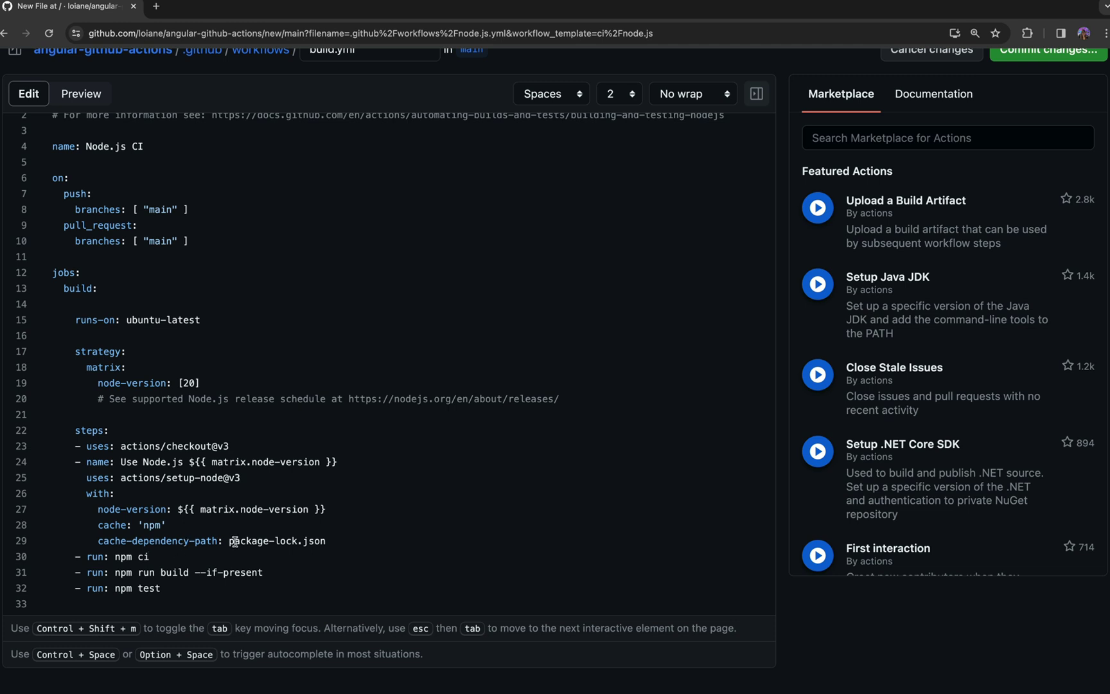
{"action": "left_click_drag", "start_coordinate": [228, 540], "coordinate": [322, 549]}
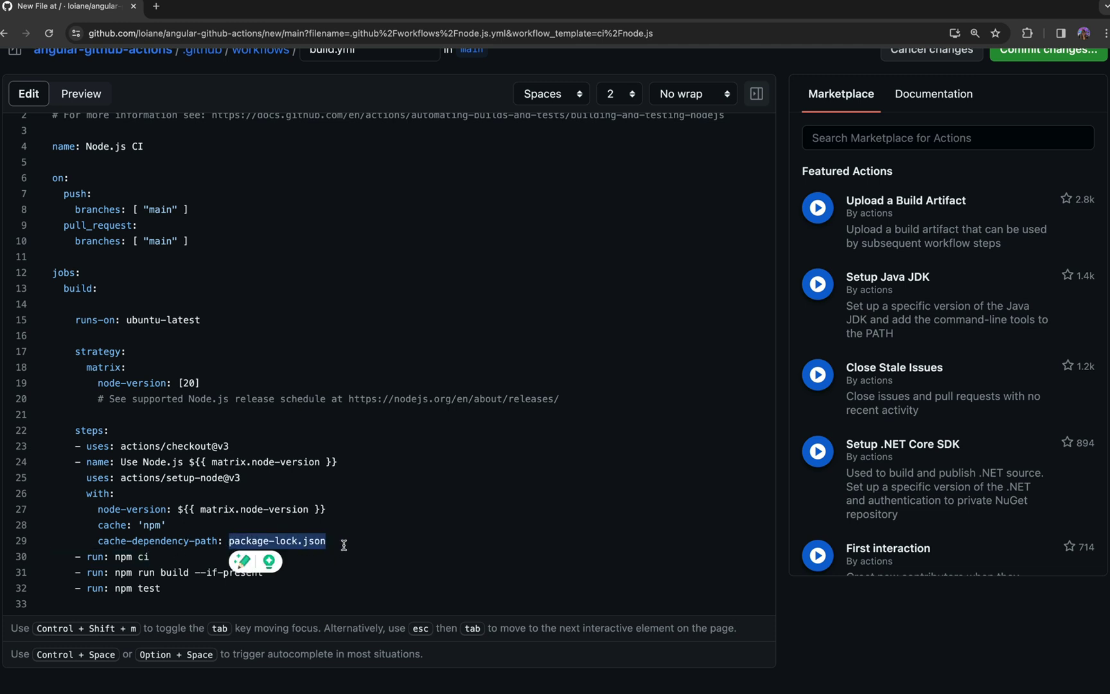
Add Run tests (npm run test:ci) and Build (npm run build) steps, removing leftover template lines.
{"action": "left_click", "coordinate": [194, 559]}
{"action": "key", "text": "Return"}
{"action": "key", "text": "Return"}
{"action": "key", "text": "Return"}
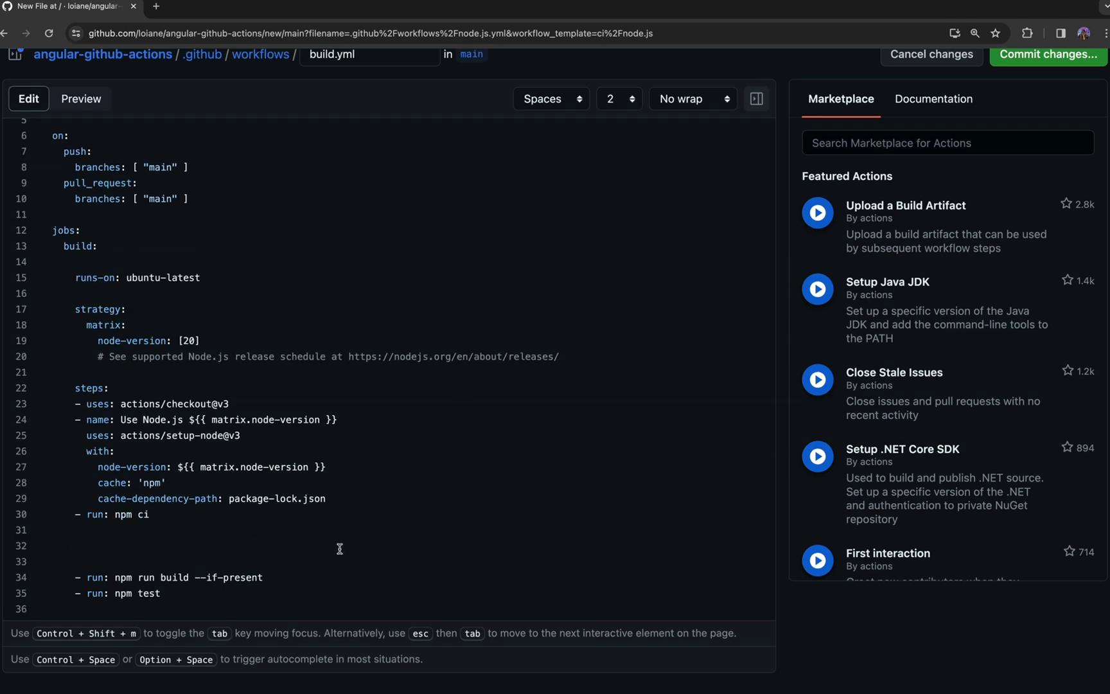
{"action": "type", "text": "- name: Run tests"}
{"action": "key", "text": "Return"}
{"action": "type", "text": "un: n"}
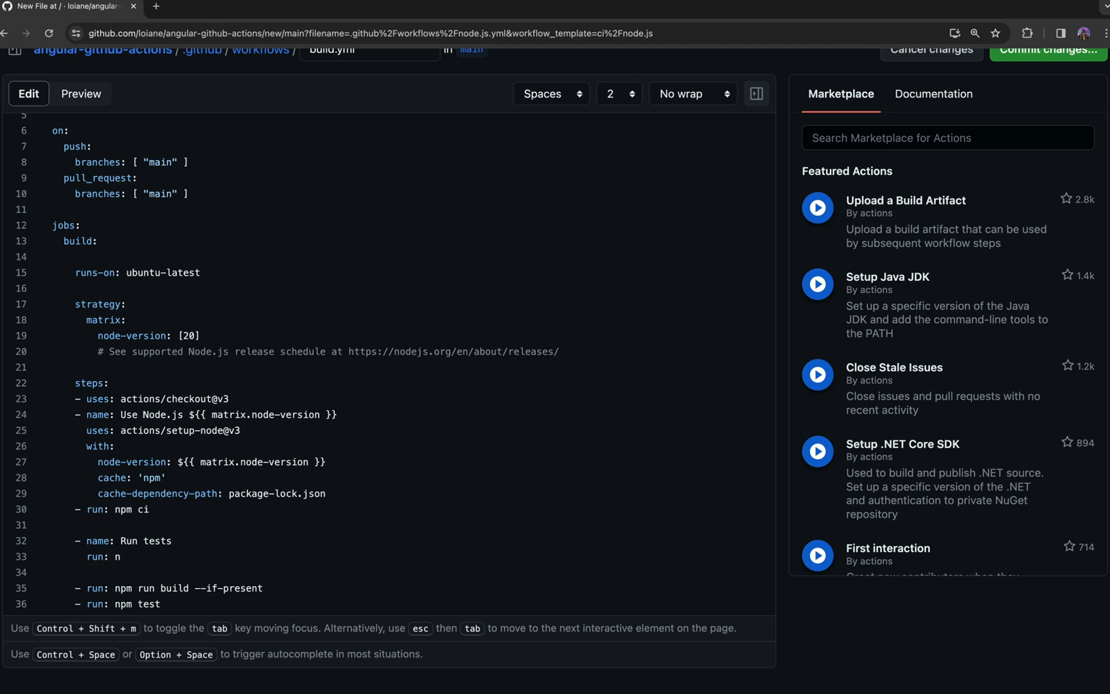
{"action": "type", "text": "pm run test:ci"}
{"action": "key", "text": "Return"}
{"action": "key", "text": "Return"}
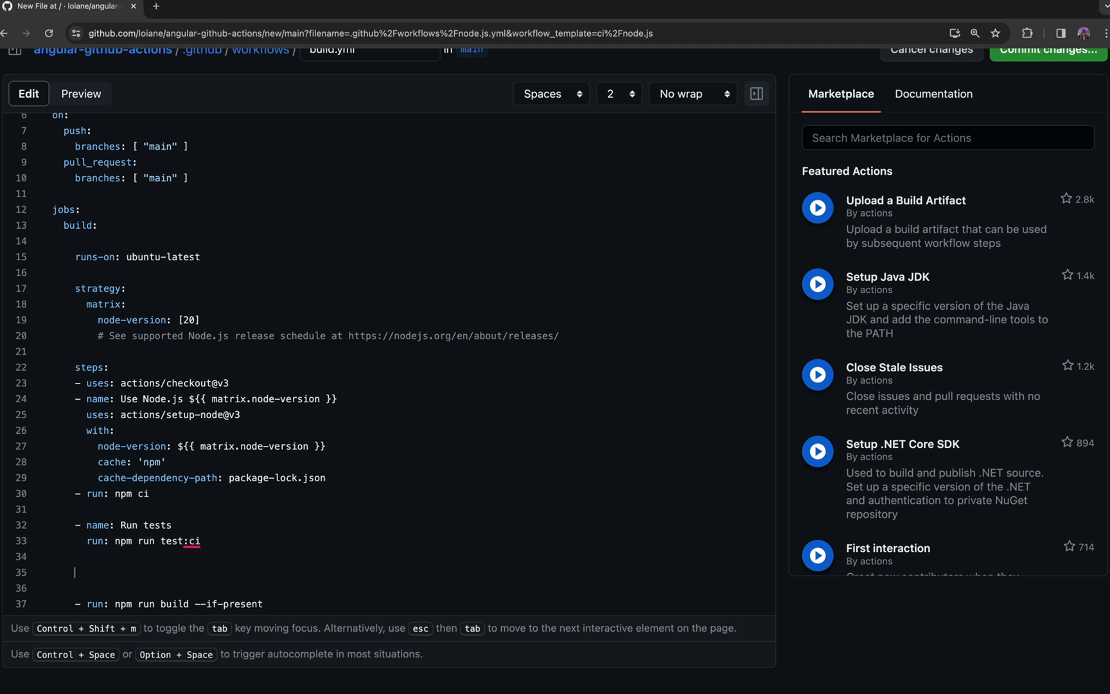
{"action": "type", "text": "-name: Build"}
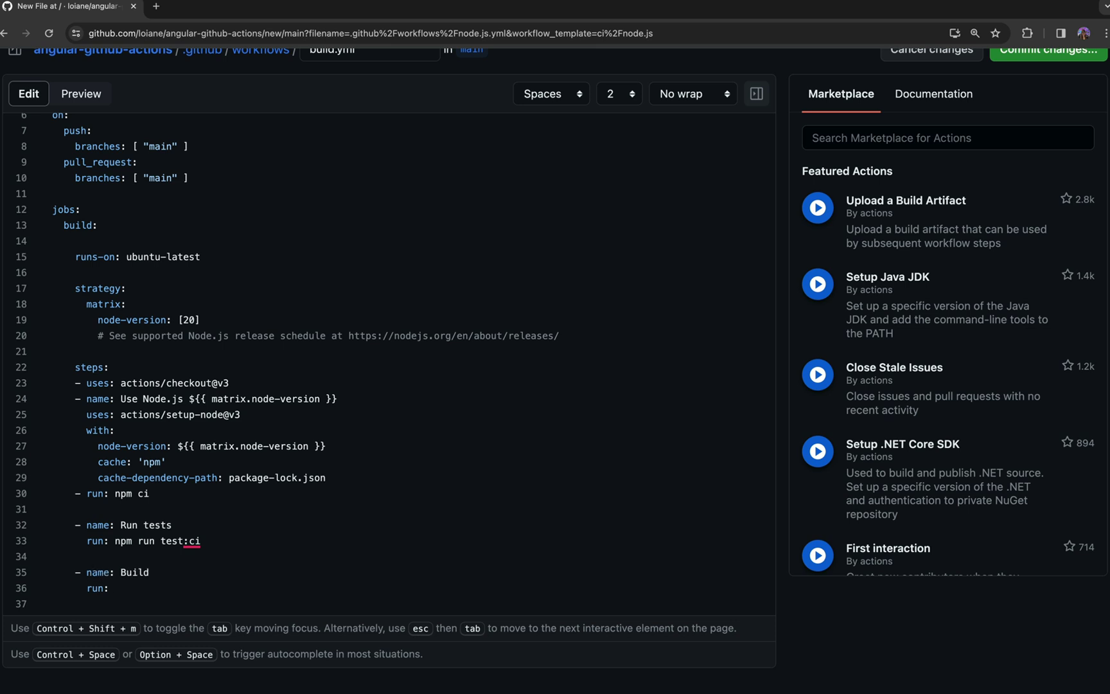
{"action": "key", "text": "Return"}
{"action": "type", "text": "run: npm run"}
{"action": "type", "text": " build"}
{"action": "scroll", "coordinate": [278, 521], "scroll_direction": "down", "scroll_amount": 1}
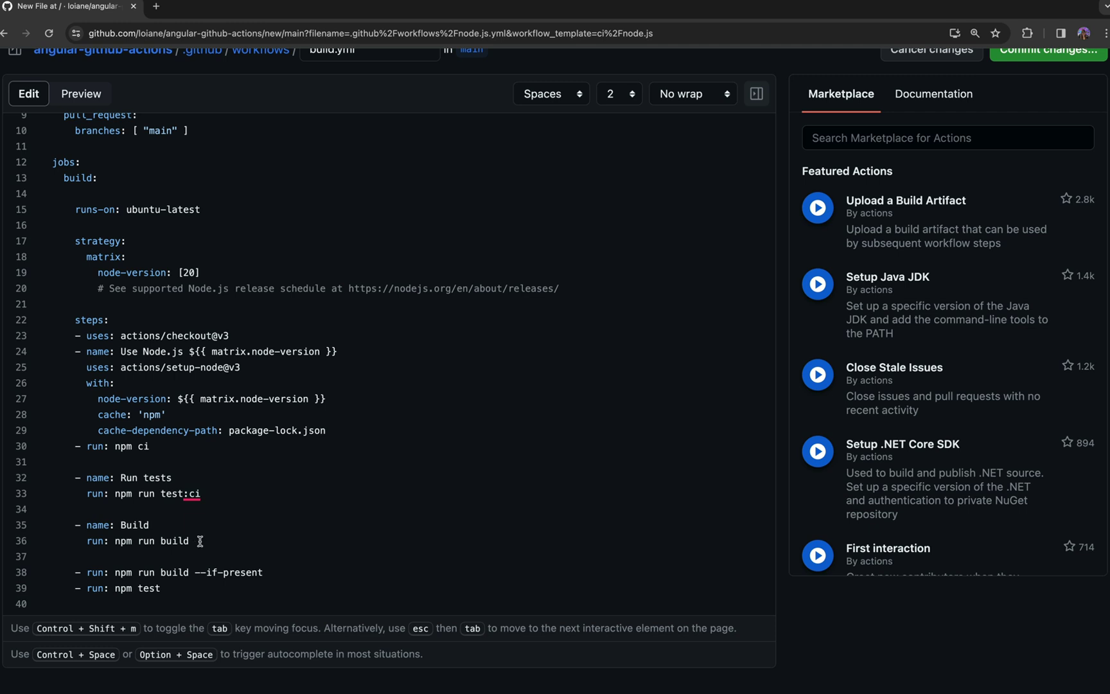
{"action": "left_click_drag", "start_coordinate": [200, 541], "coordinate": [203, 607]}
{"action": "key", "text": "BackSpace"}
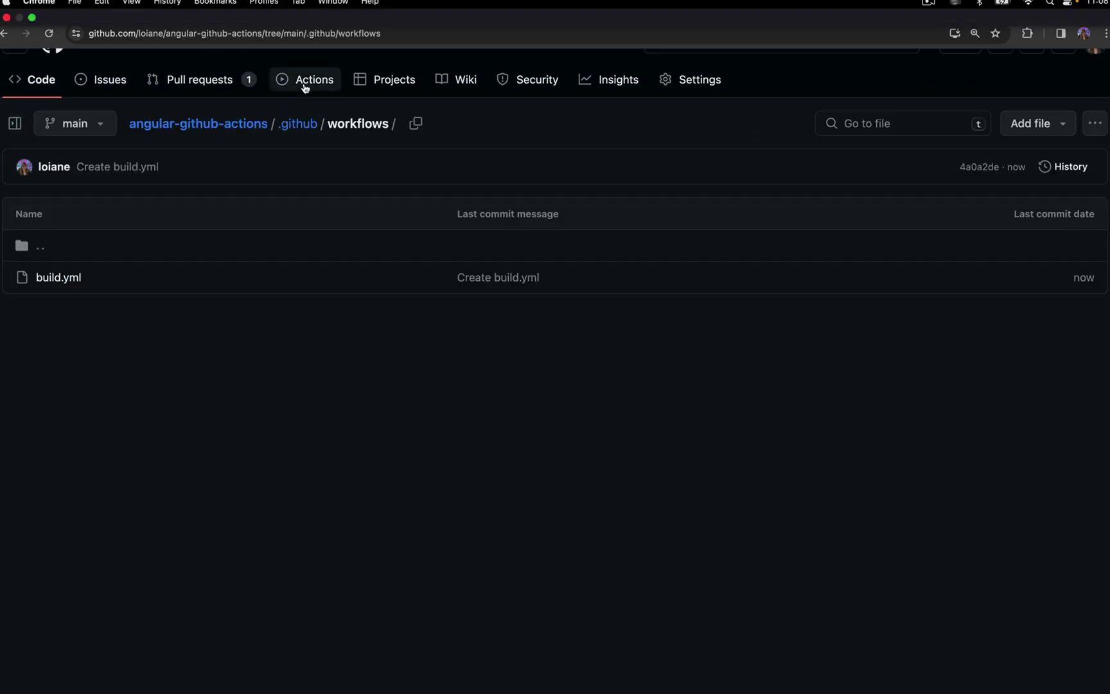
Watch the Create build.yml workflow run in progress on the Actions page.
{"action": "left_click", "coordinate": [306, 85]}
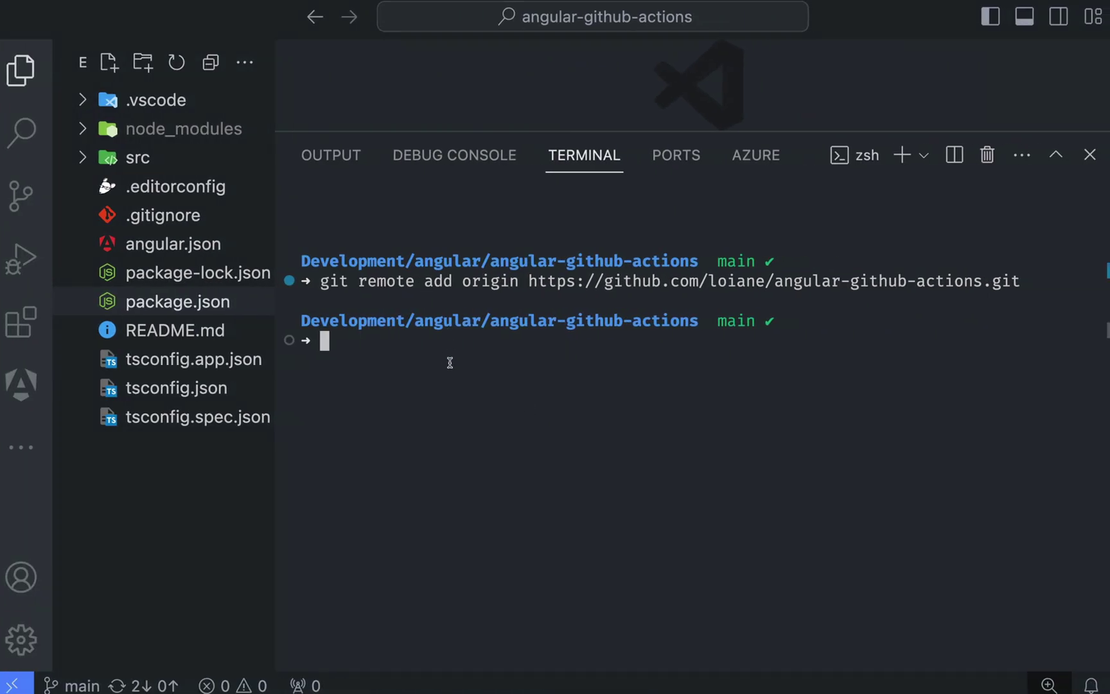
Open package.json and run npm run test; Karma passes 3 specs with 0 failures.
{"action": "left_click", "coordinate": [217, 305]}
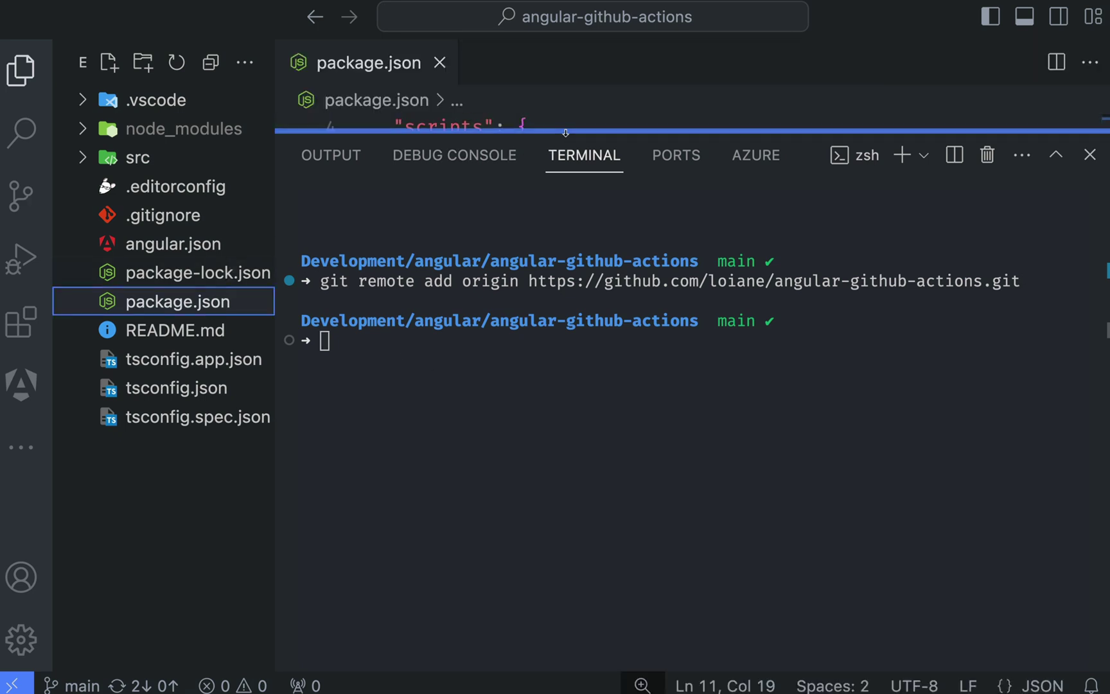
{"action": "left_click_drag", "start_coordinate": [562, 132], "coordinate": [561, 367]}
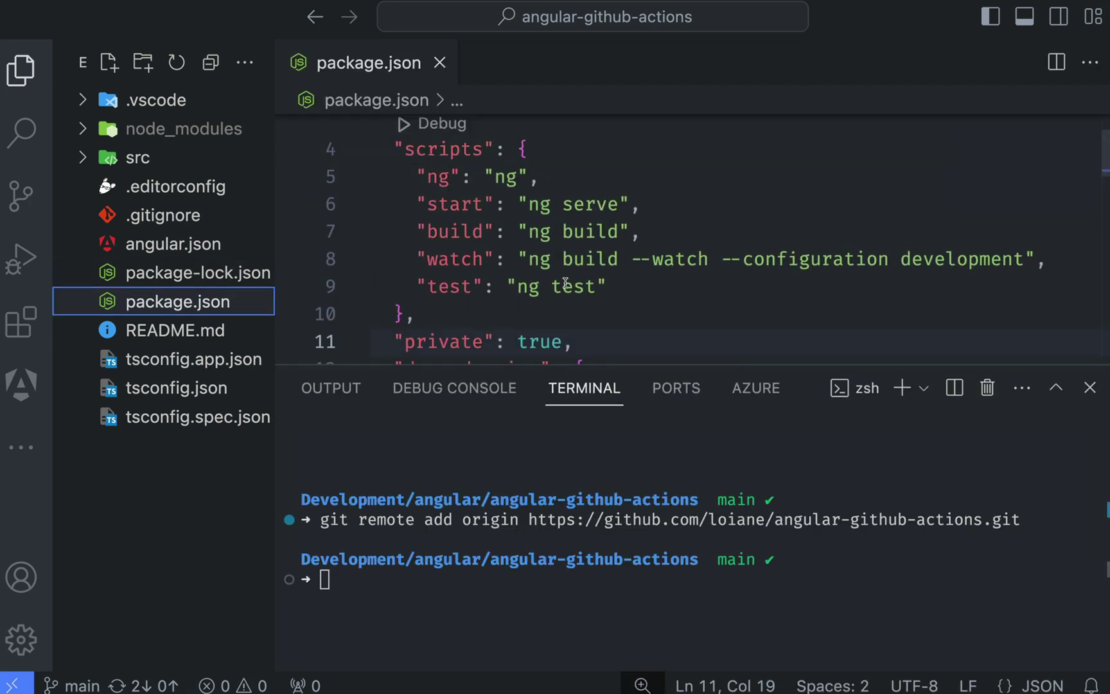
{"action": "left_click", "coordinate": [450, 590]}
{"action": "type", "text": "npm run test"}
{"action": "key", "text": "Return"}
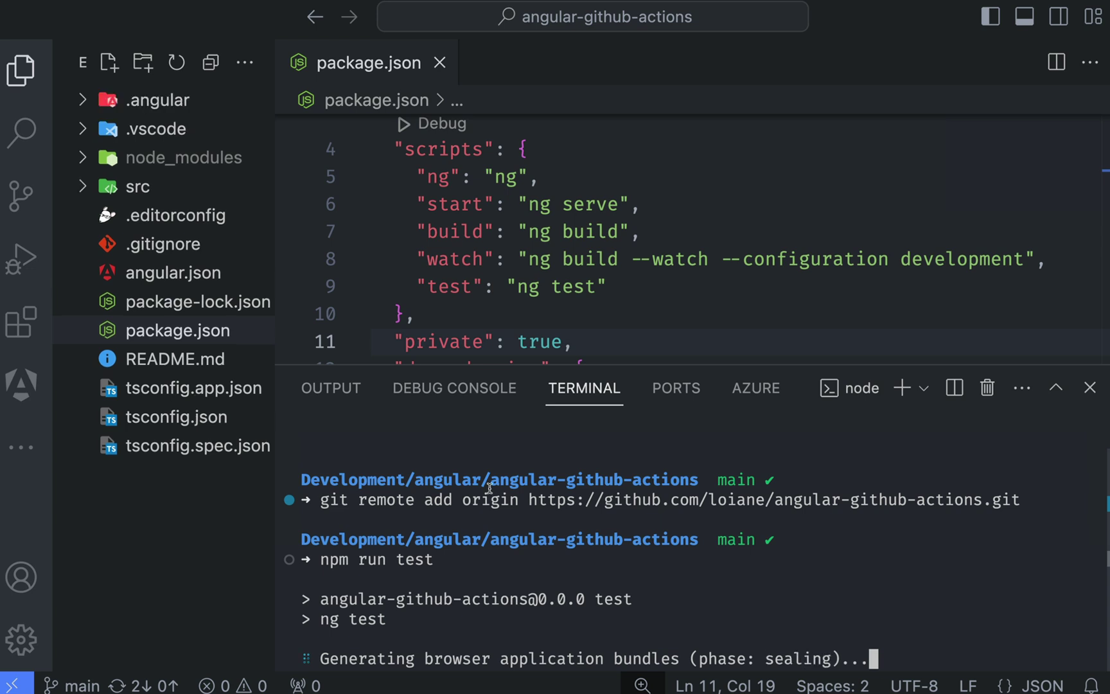
{"action": "scroll", "coordinate": [501, 248], "scroll_direction": "down", "scroll_amount": 4}
{"action": "scroll", "coordinate": [501, 248], "scroll_direction": "down", "scroll_amount": 3}
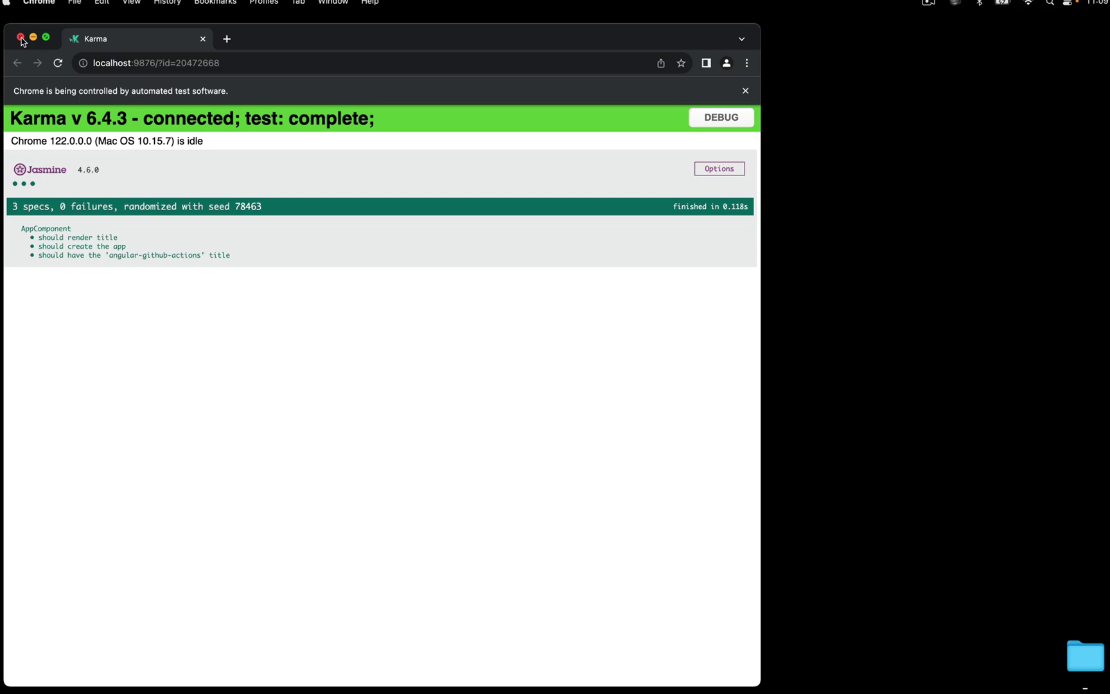
Add and save a test:ci script 'ng test --no-watch --no-progress --browsers=ChromeHeadless', then stop the test run.
{"action": "left_click", "coordinate": [23, 37]}
{"action": "type", "text": "\""}
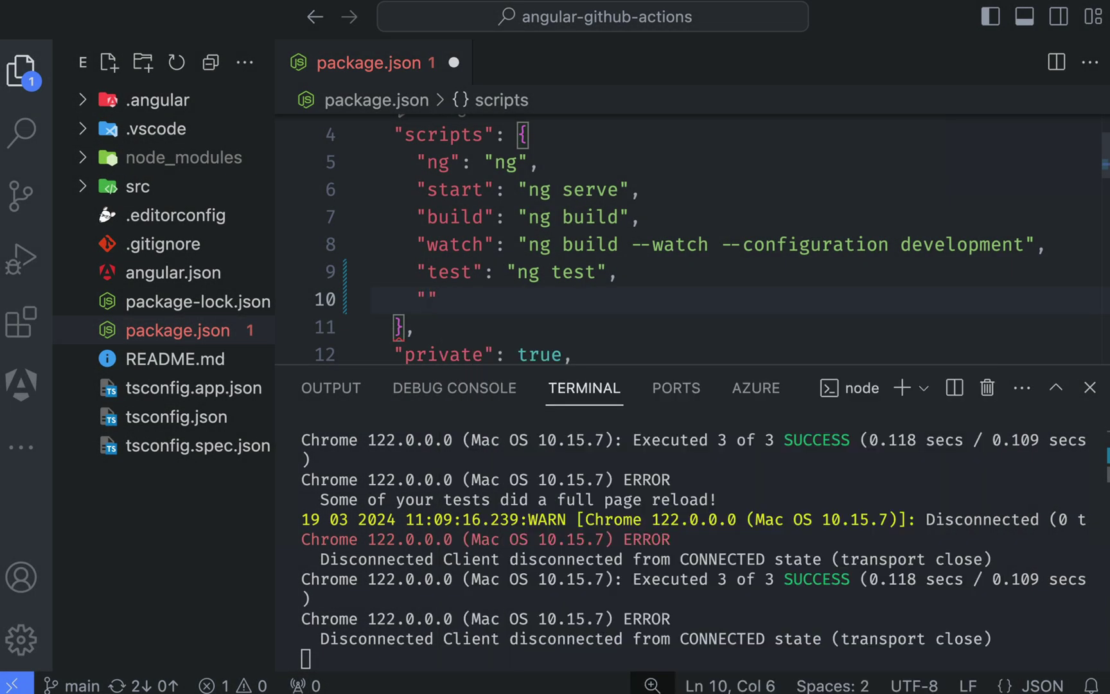
{"action": "type", "text": "test:"}
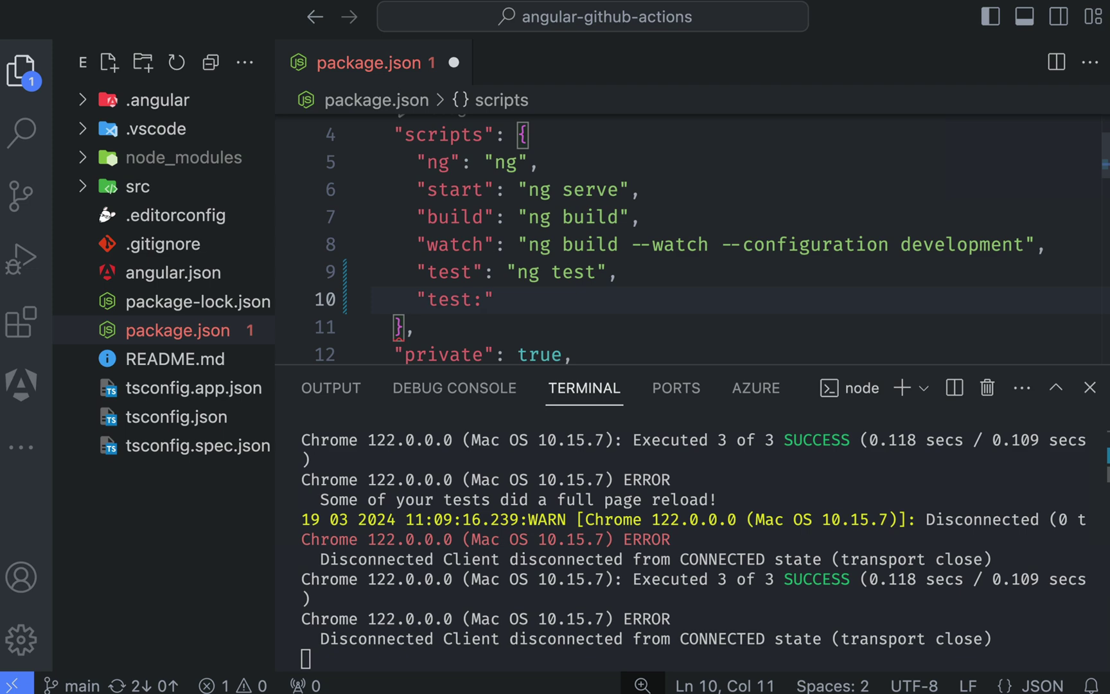
{"action": "type", "text": "ci\":"}
{"action": "type", "text": " \"\""}
{"action": "key", "text": "Left"}
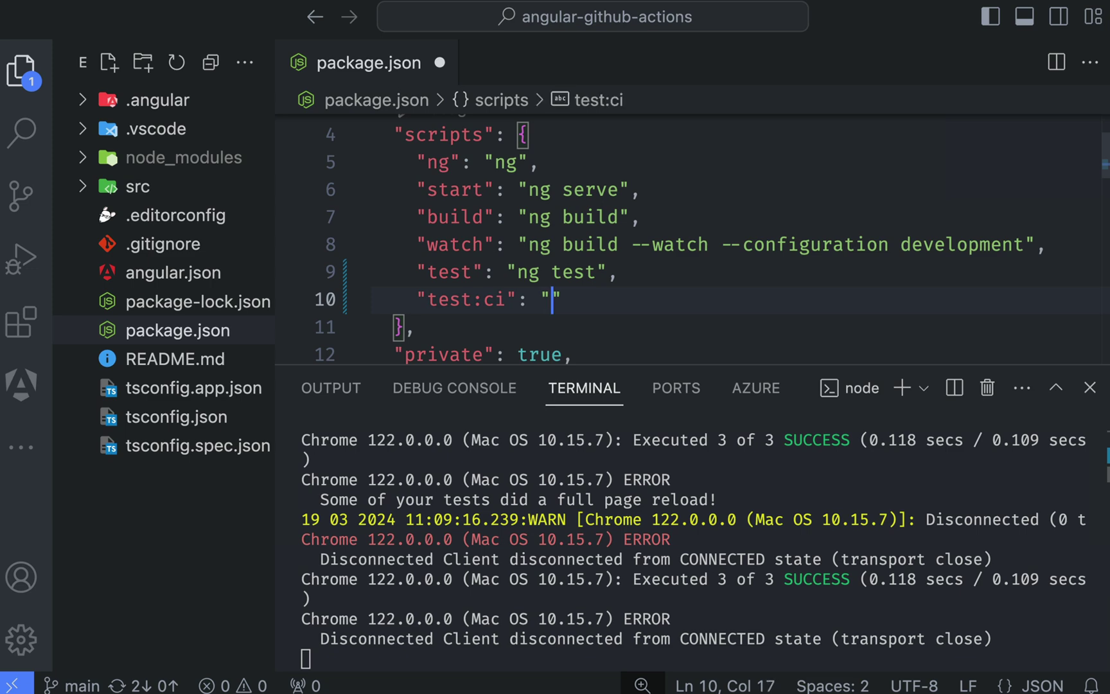
{"action": "type", "text": "ng test --no"}
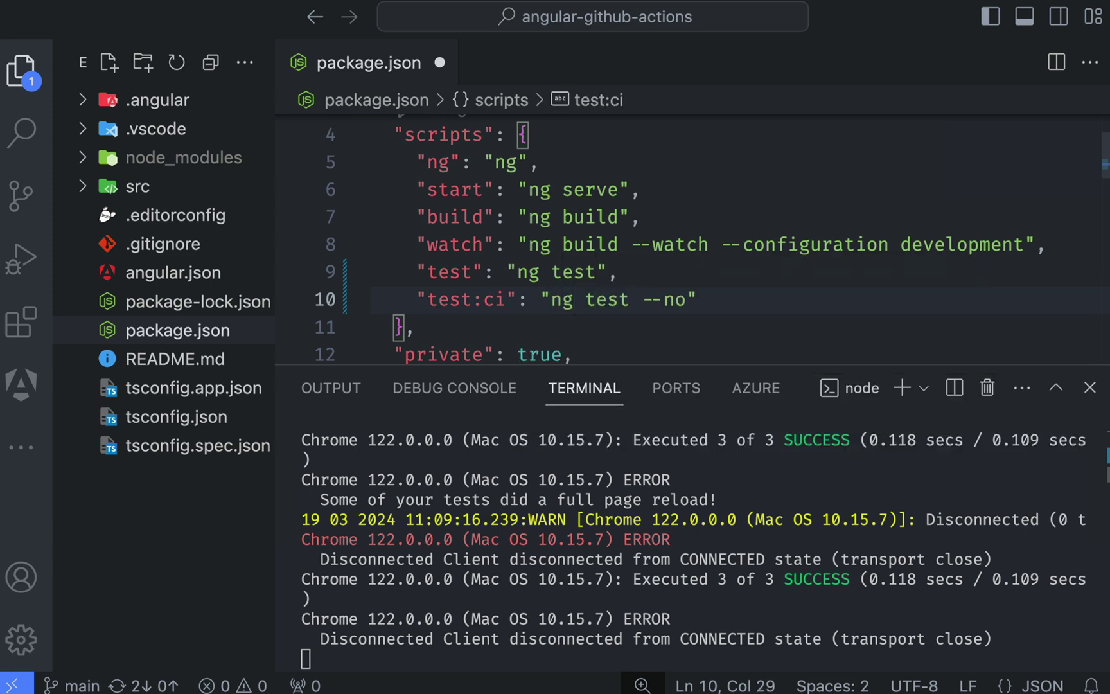
{"action": "type", "text": "-wa"}
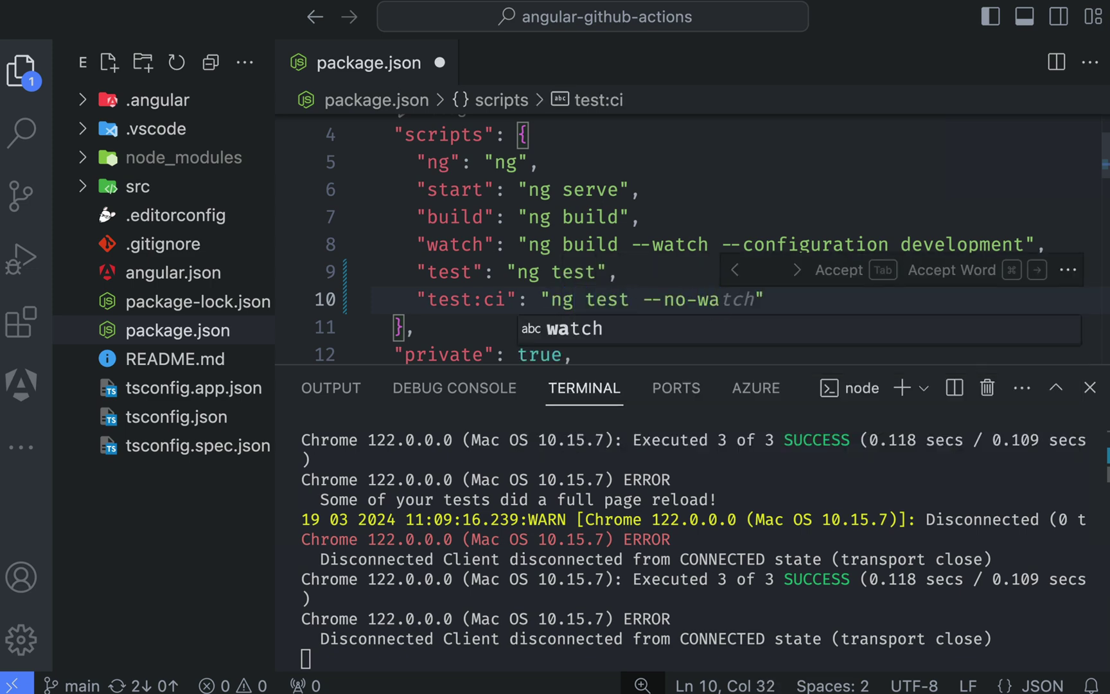
{"action": "key", "text": "Tab"}
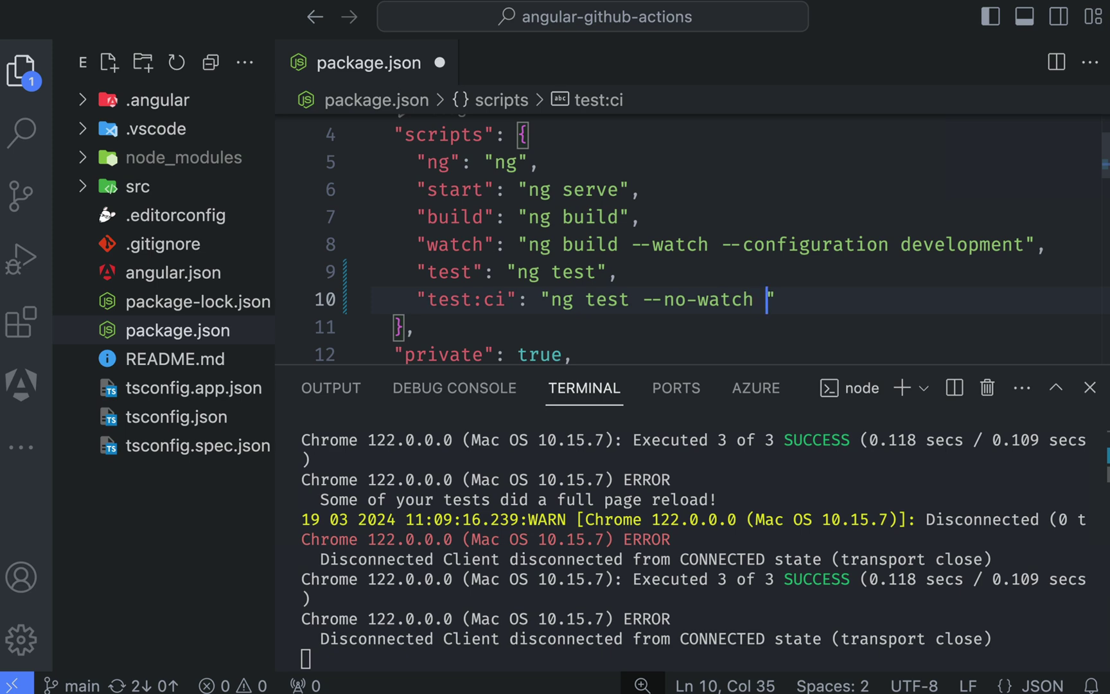
{"action": "type", "text": "--no-progress"}
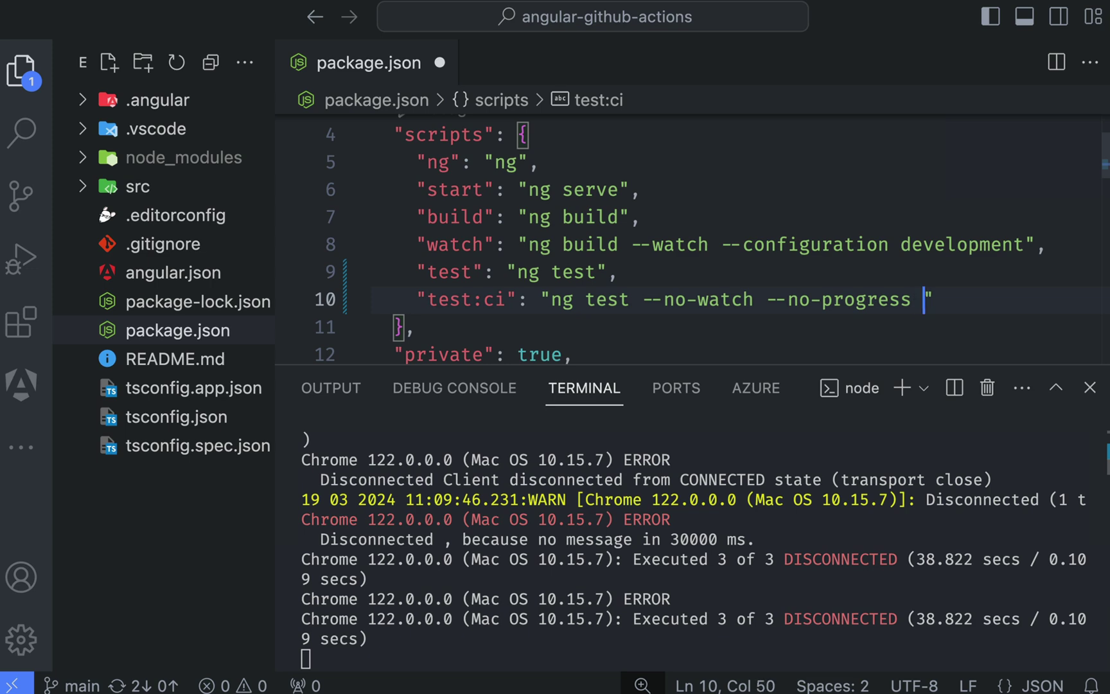
{"action": "type", "text": " --browsers=ChromeHeadless"}
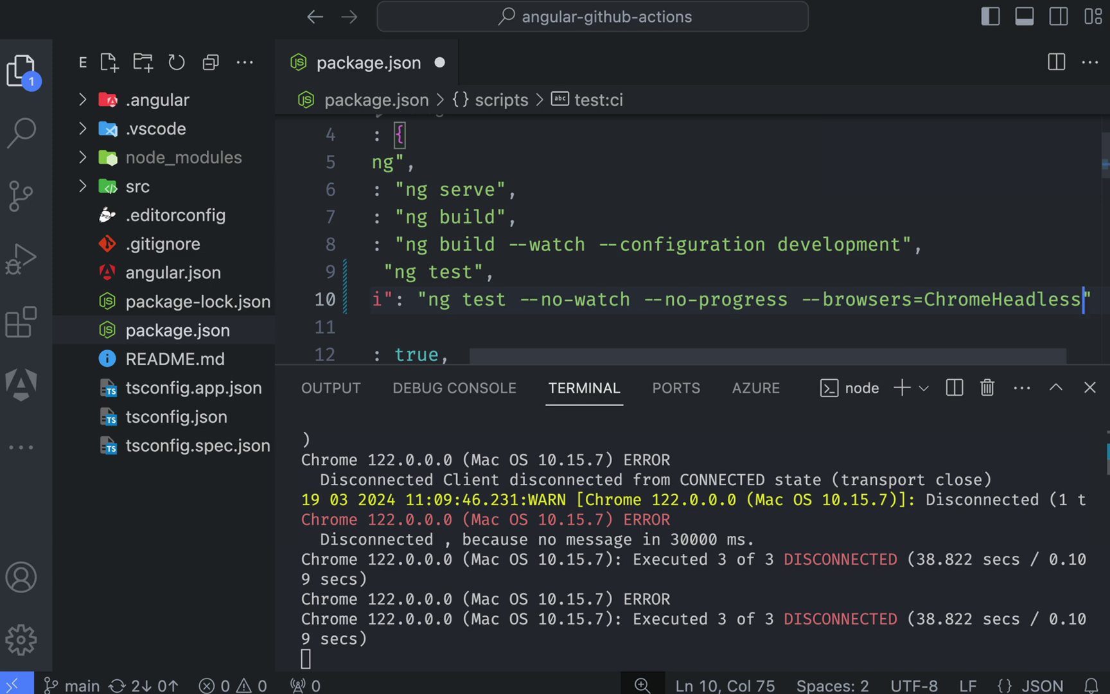
{"action": "key", "text": "ctrl+s"}
{"action": "key", "text": "ctrl+b"}
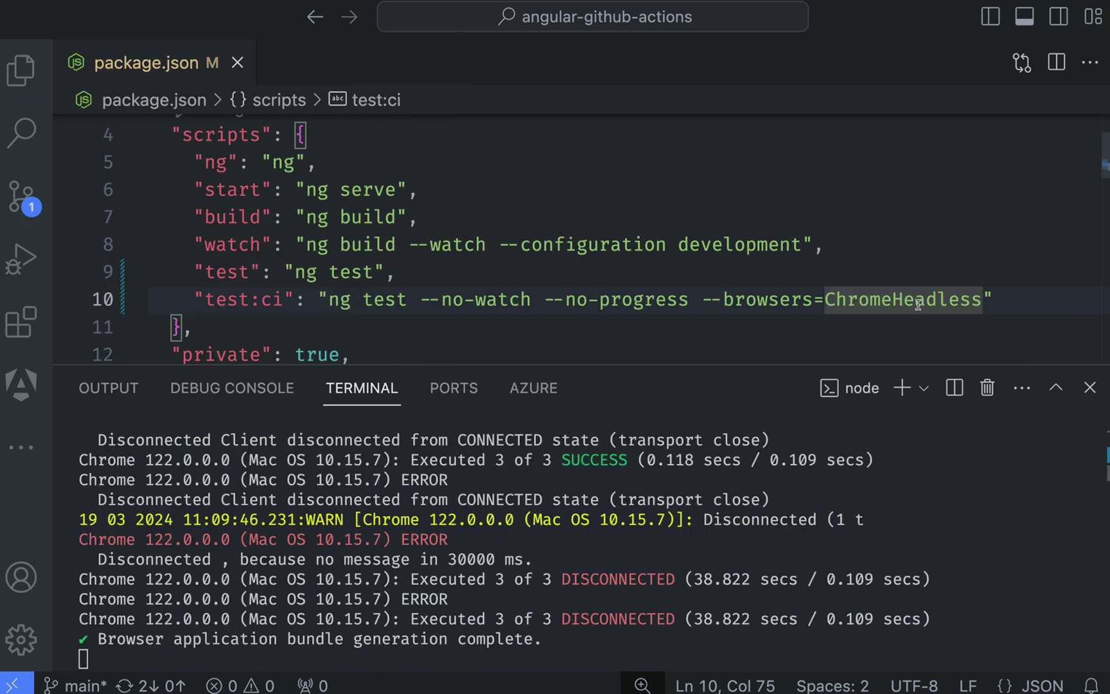
{"action": "key", "text": "Right"}
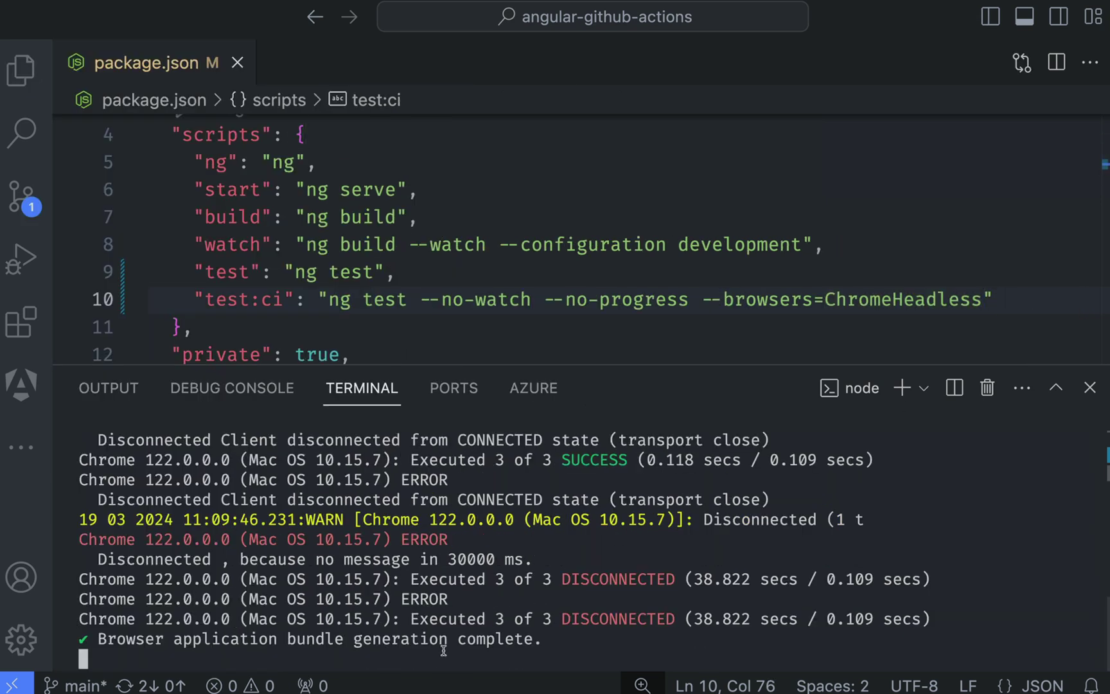
{"action": "key", "text": "ctrl+c"}
{"action": "key", "text": "ctrl+c"}
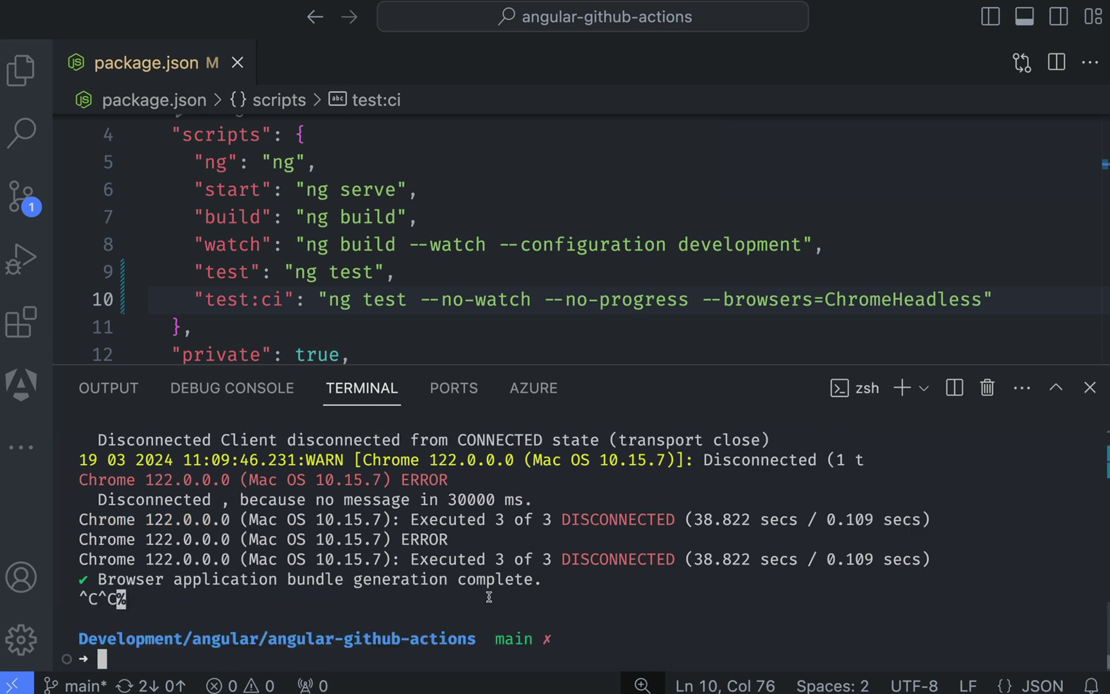
{"action": "type", "text": "npm run test:ci"}
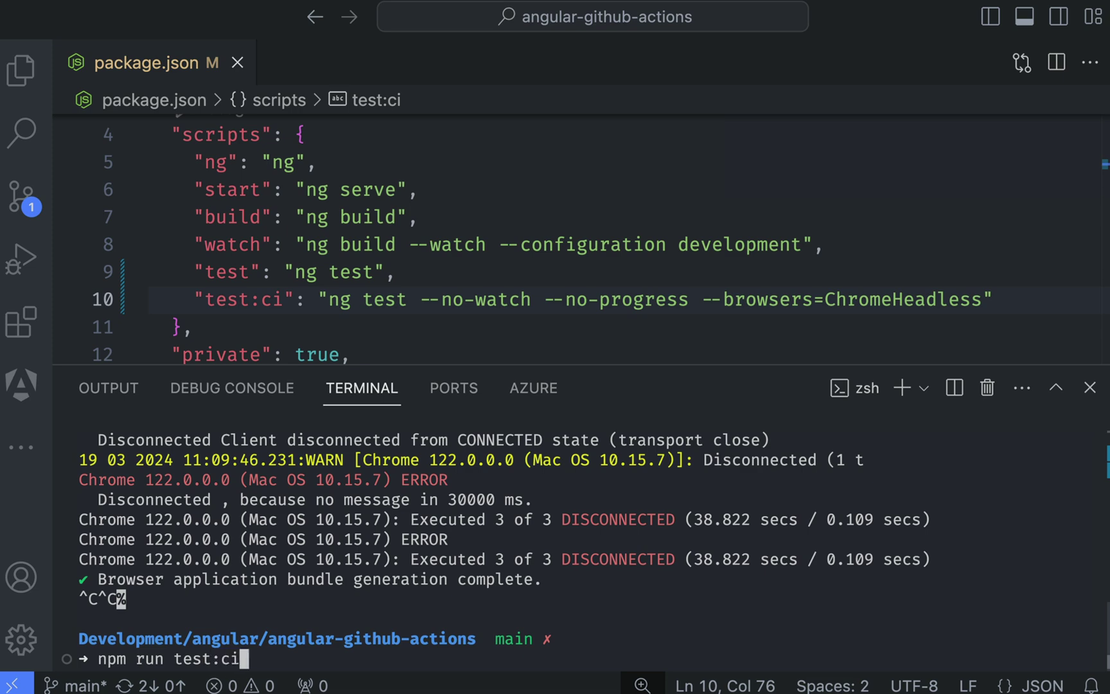
Run npm run test:ci and confirm TOTAL: 3 SUCCESS in ChromeHeadless.
{"action": "key", "text": "Return"}
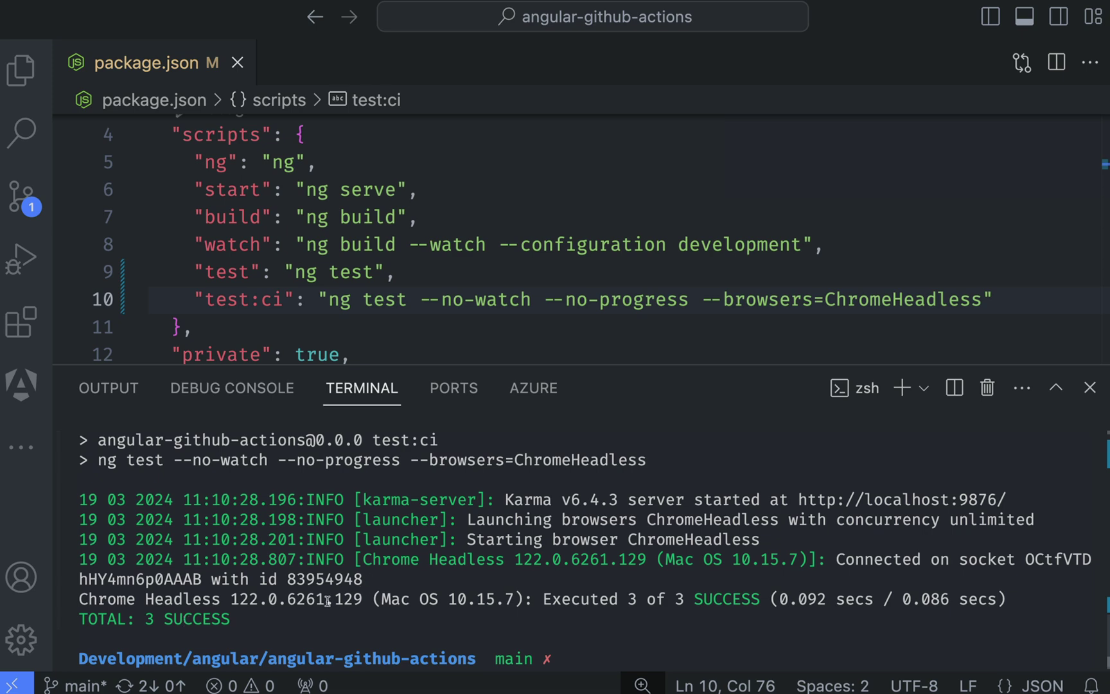
{"action": "scroll", "coordinate": [329, 599], "scroll_direction": "up", "scroll_amount": 1}
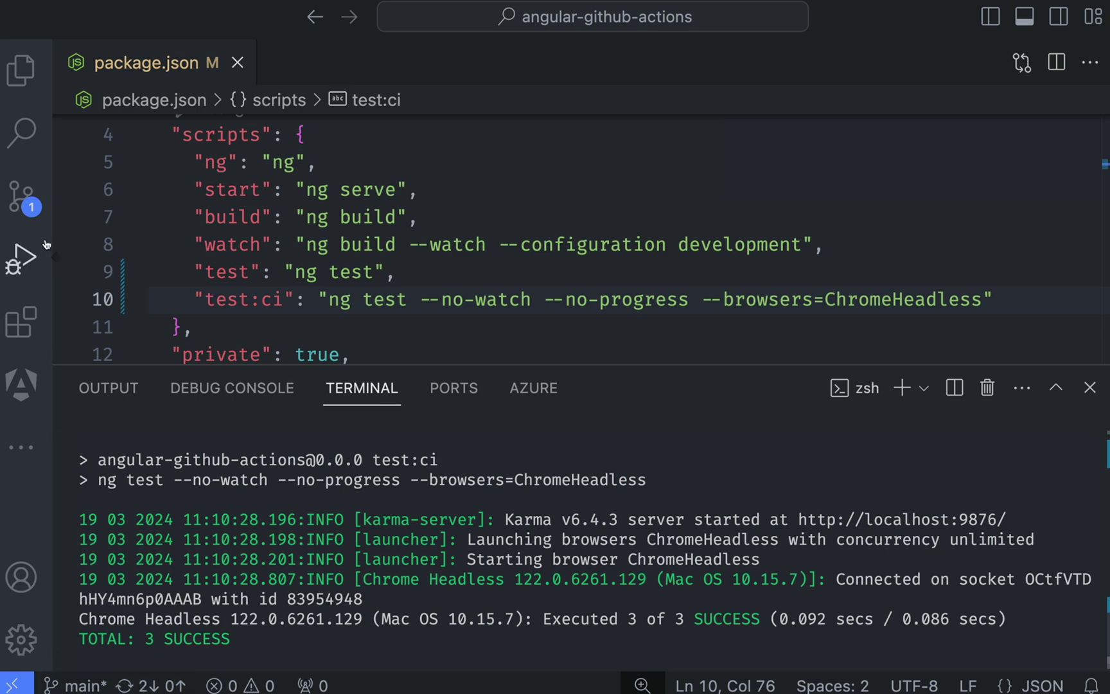
Pull incoming changes from origin/main, then commit and push the package.json test:ci change.
{"action": "left_click", "coordinate": [22, 195]}
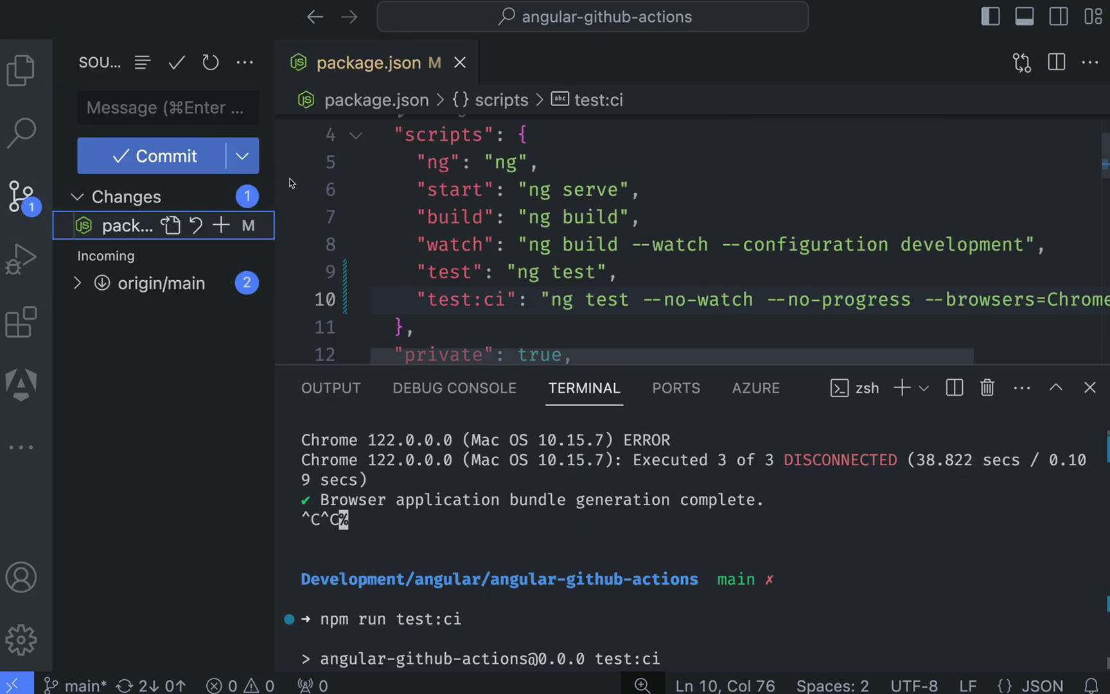
{"action": "left_click_drag", "start_coordinate": [275, 178], "coordinate": [391, 260]}
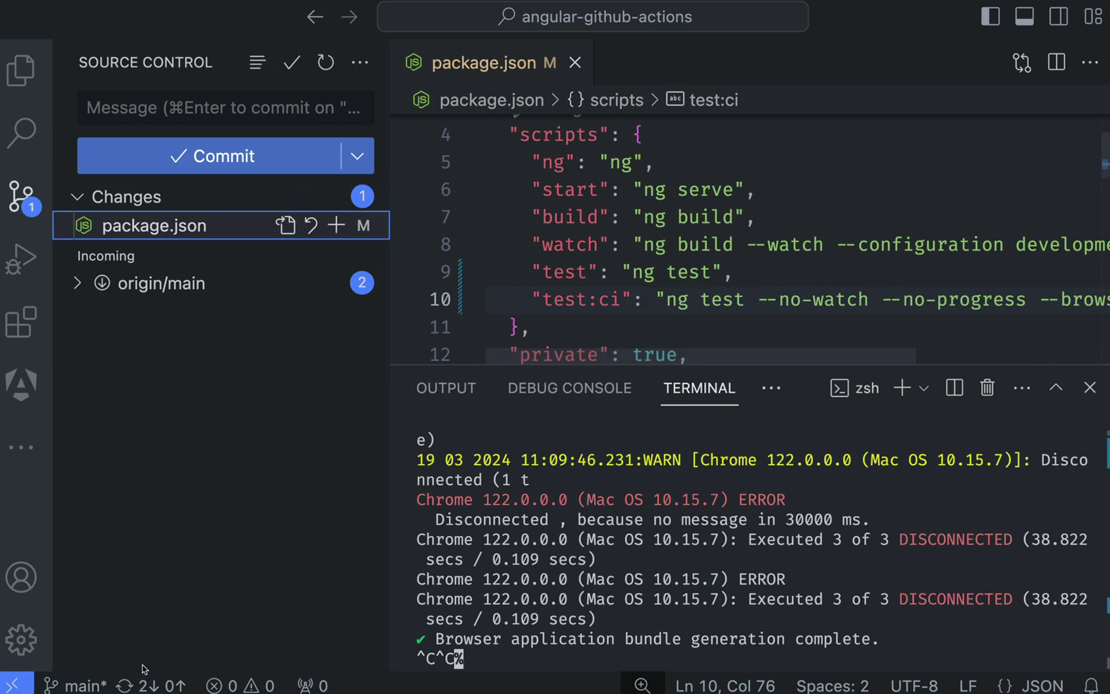
{"action": "left_click", "coordinate": [142, 685]}
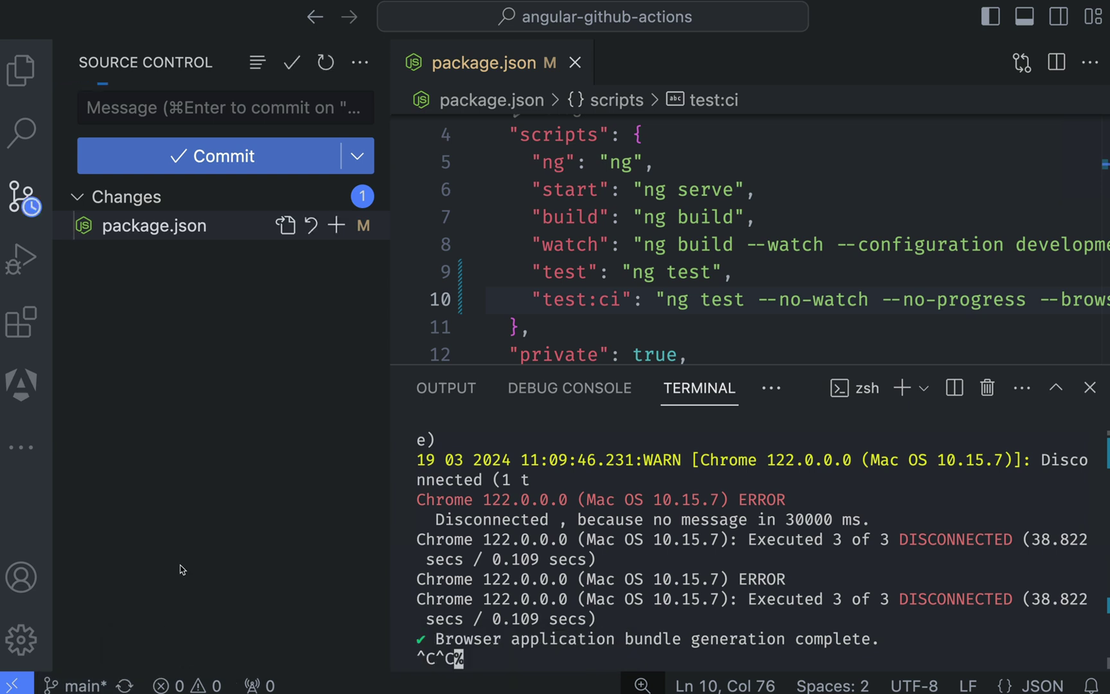
{"action": "left_click", "coordinate": [337, 227]}
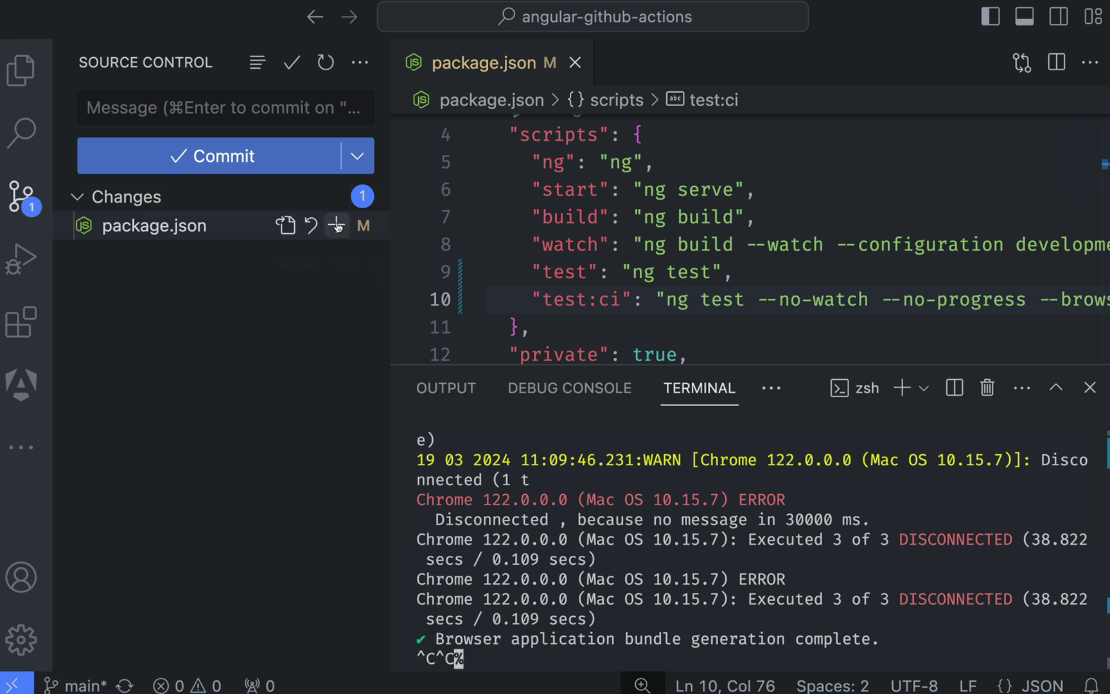
{"action": "left_click", "coordinate": [326, 107]}
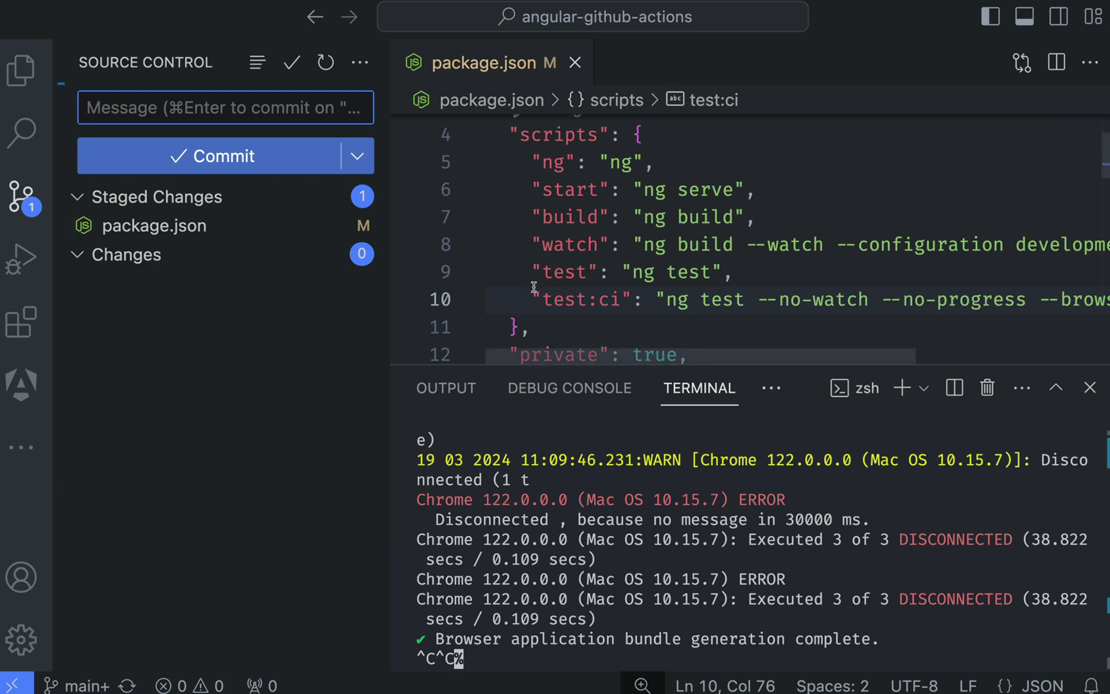
{"action": "left_click_drag", "start_coordinate": [543, 298], "coordinate": [621, 298]}
{"action": "left_click", "coordinate": [223, 156]}
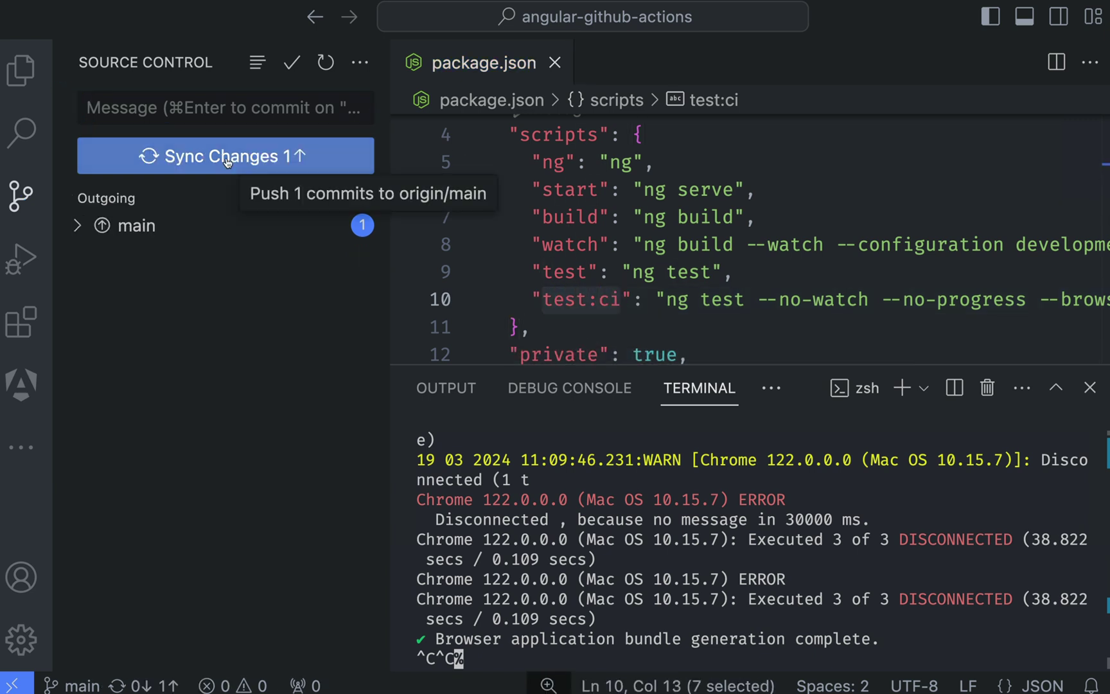
{"action": "left_click", "coordinate": [227, 162]}
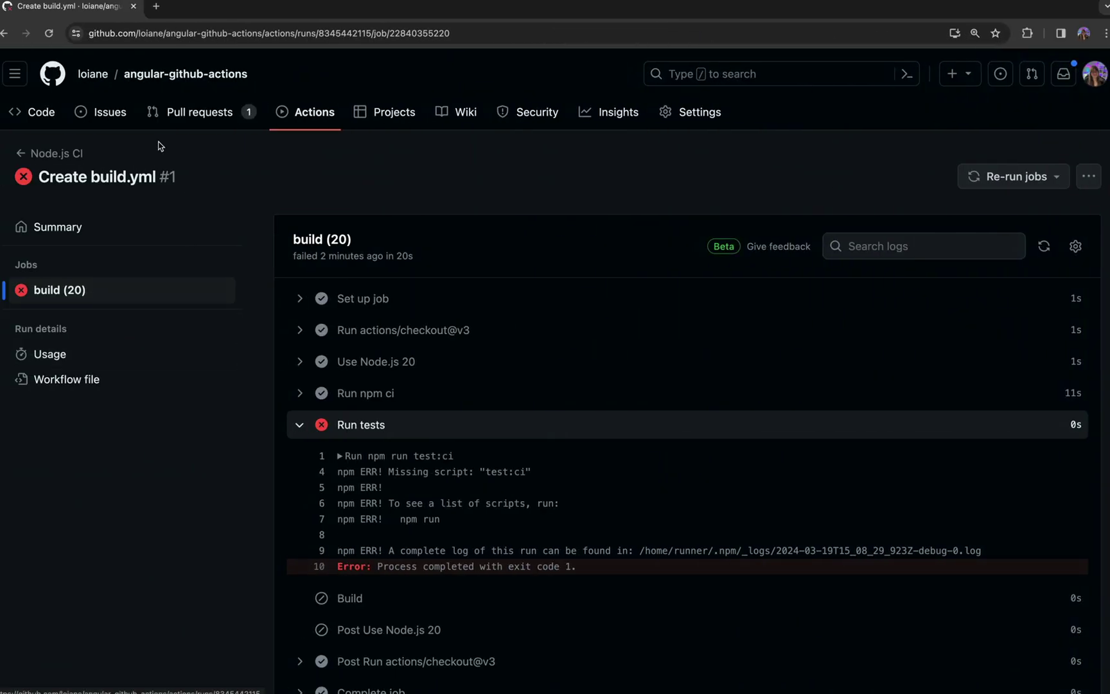
Open the add test:ci run's build (20) job and expand its Run tests log.
{"action": "left_click", "coordinate": [300, 118]}
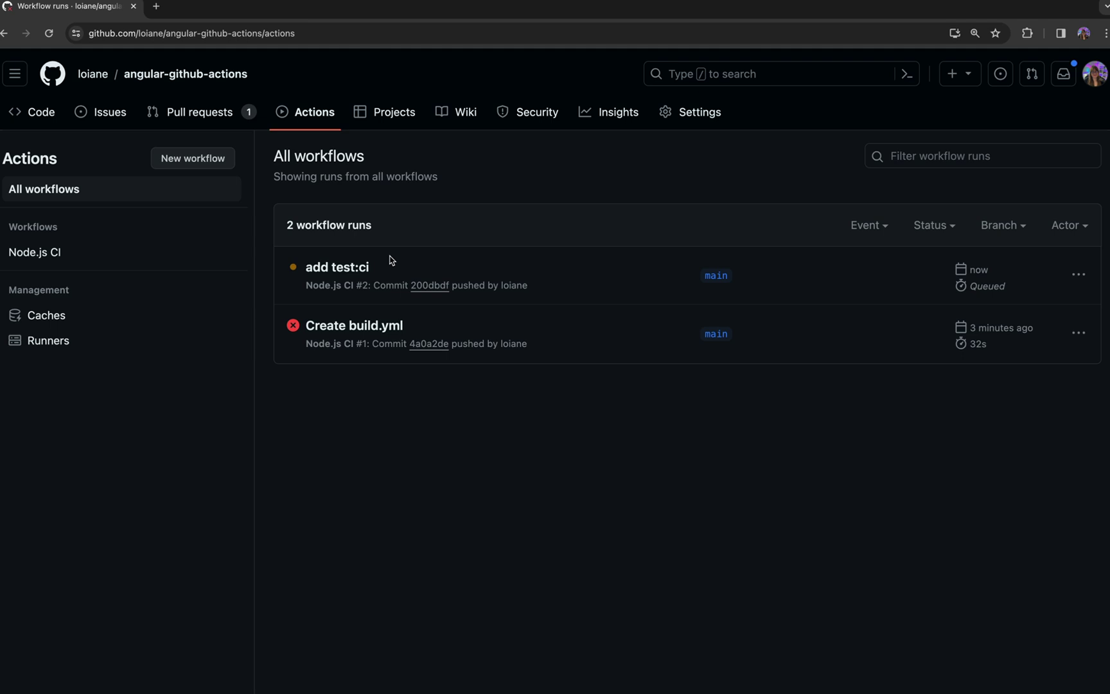
{"action": "left_click", "coordinate": [350, 269]}
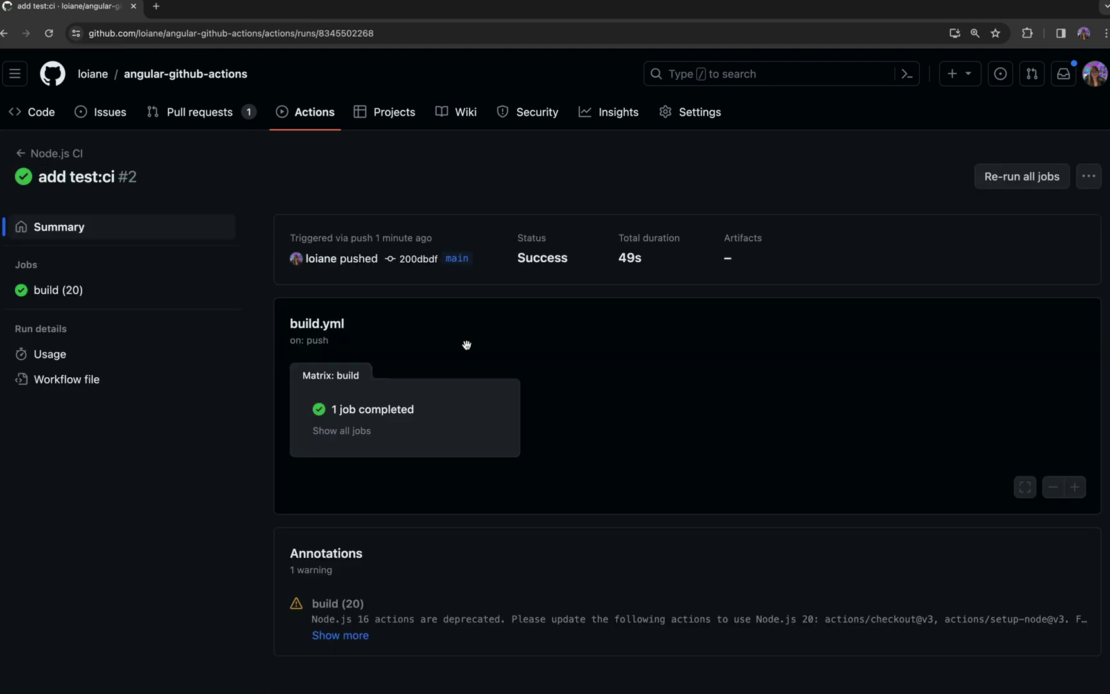
{"action": "left_click", "coordinate": [95, 289]}
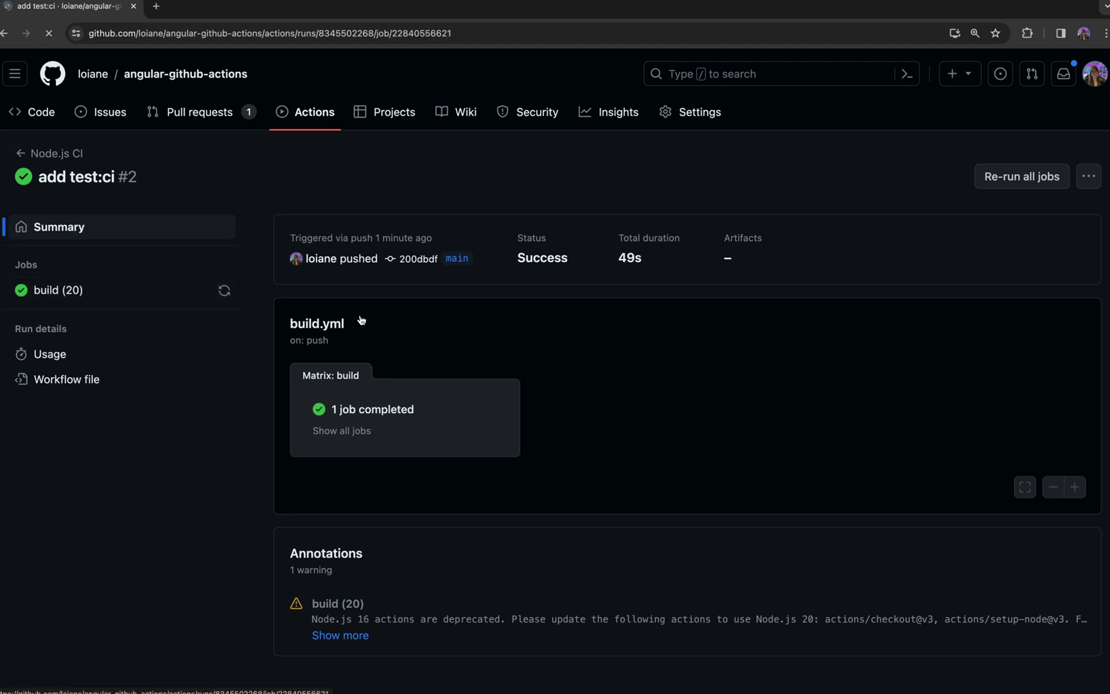
{"action": "left_click", "coordinate": [300, 424]}
{"action": "scroll", "coordinate": [399, 389], "scroll_direction": "down", "scroll_amount": 3}
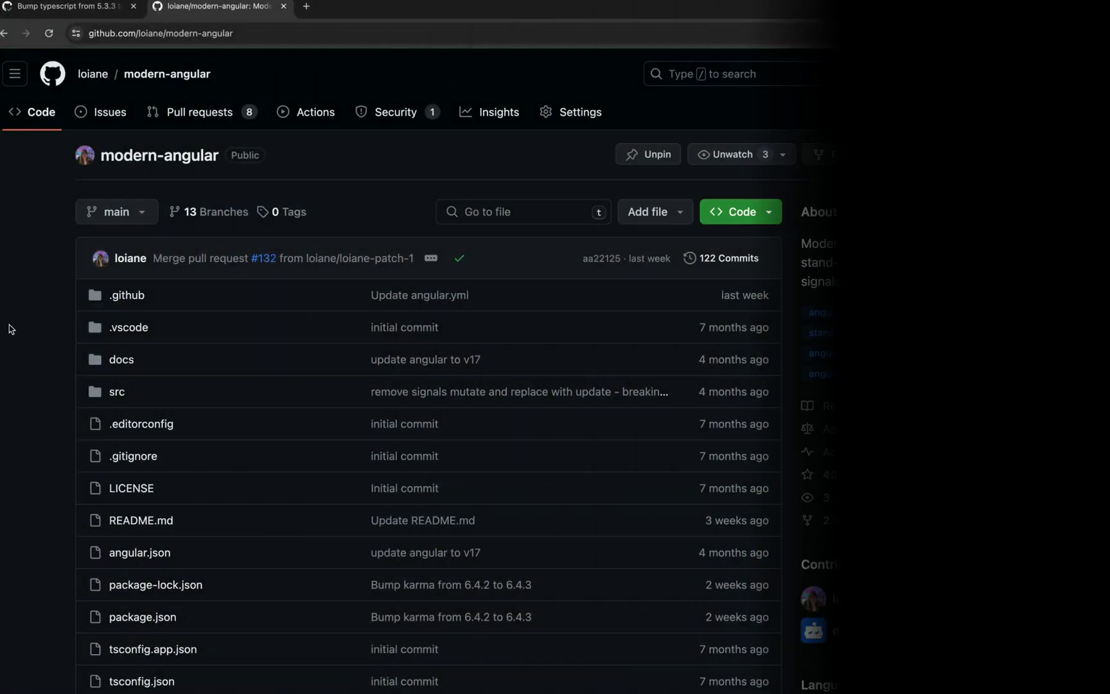
Browse modern-angular's open dependabot and ng-update pull requests.
{"action": "left_click", "coordinate": [188, 113]}
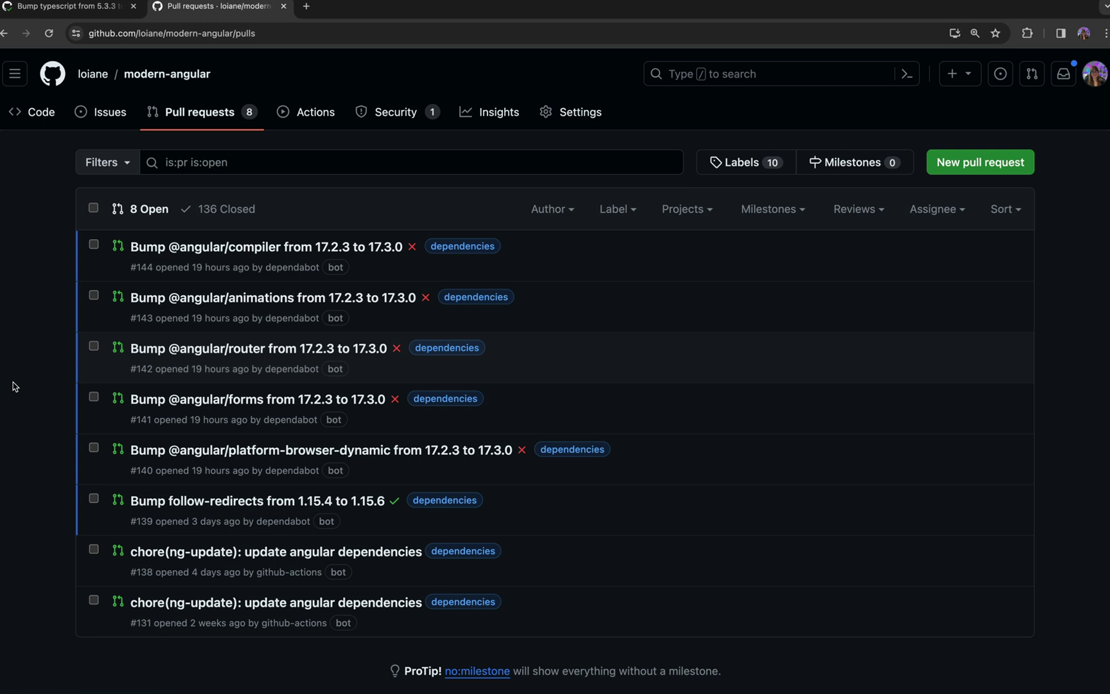
{"action": "scroll", "coordinate": [14, 385], "scroll_direction": "down", "scroll_amount": 1}
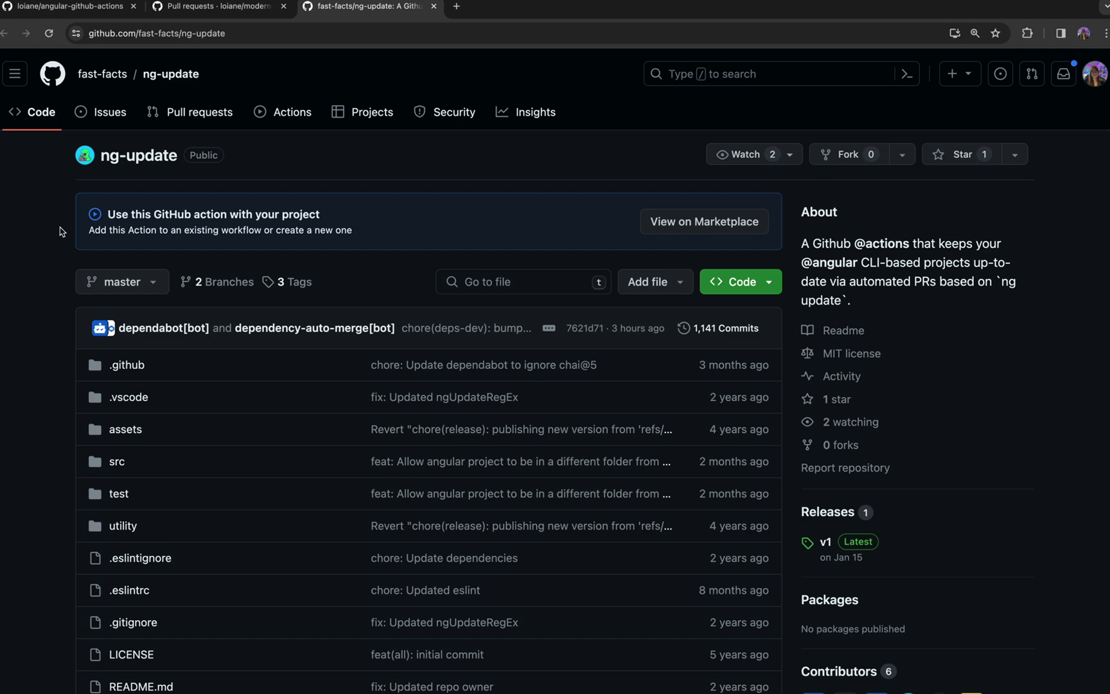
Note the ng-update.yml file name from the ng-update action's marketplace usage example.
{"action": "left_click", "coordinate": [724, 228]}
{"action": "scroll", "coordinate": [109, 281], "scroll_direction": "down", "scroll_amount": 3}
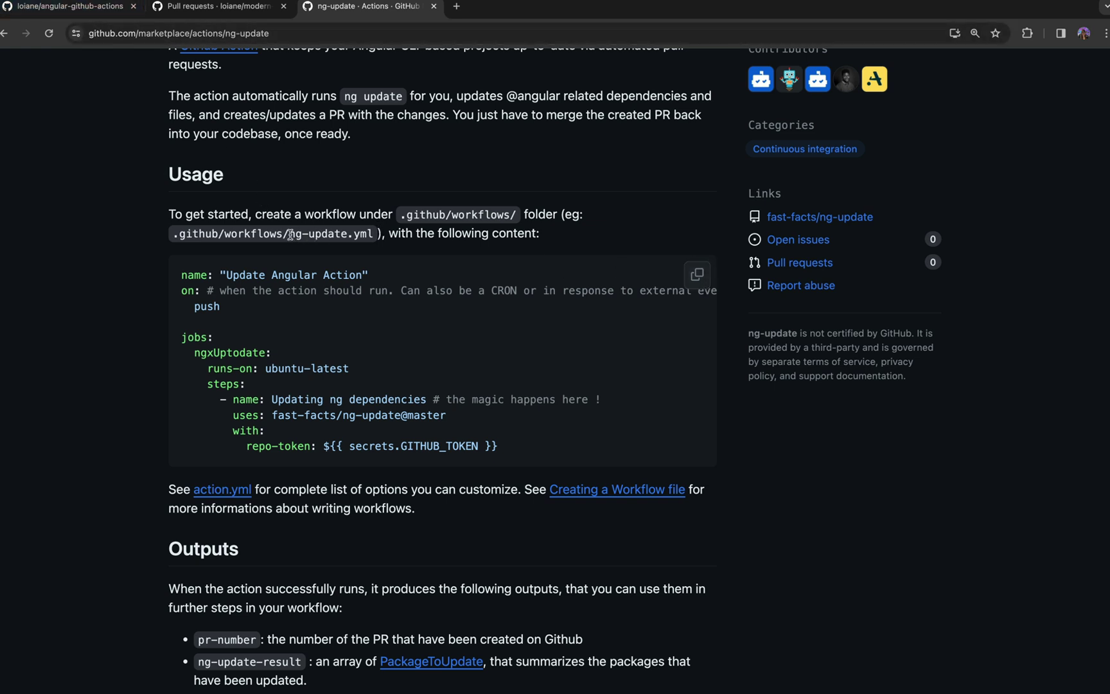
{"action": "left_click_drag", "start_coordinate": [289, 234], "coordinate": [374, 236]}
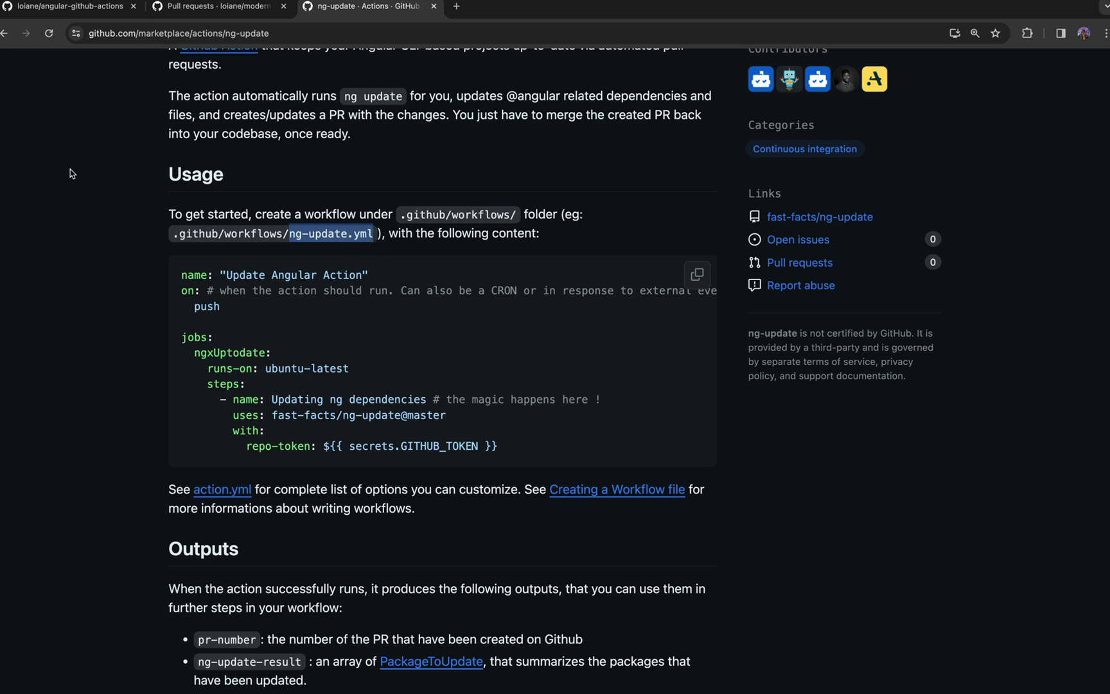
{"action": "left_click", "coordinate": [76, 7]}
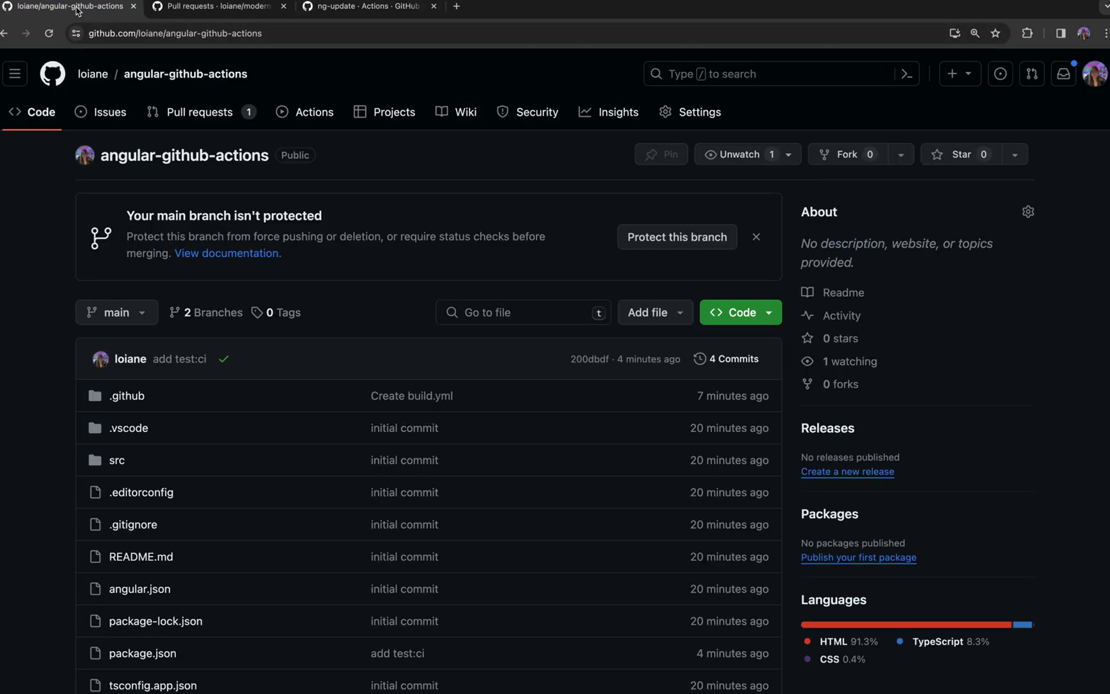
Create ng-update.yml in .github and copy the marketplace Usage workflow snippet for it.
{"action": "left_click", "coordinate": [126, 398]}
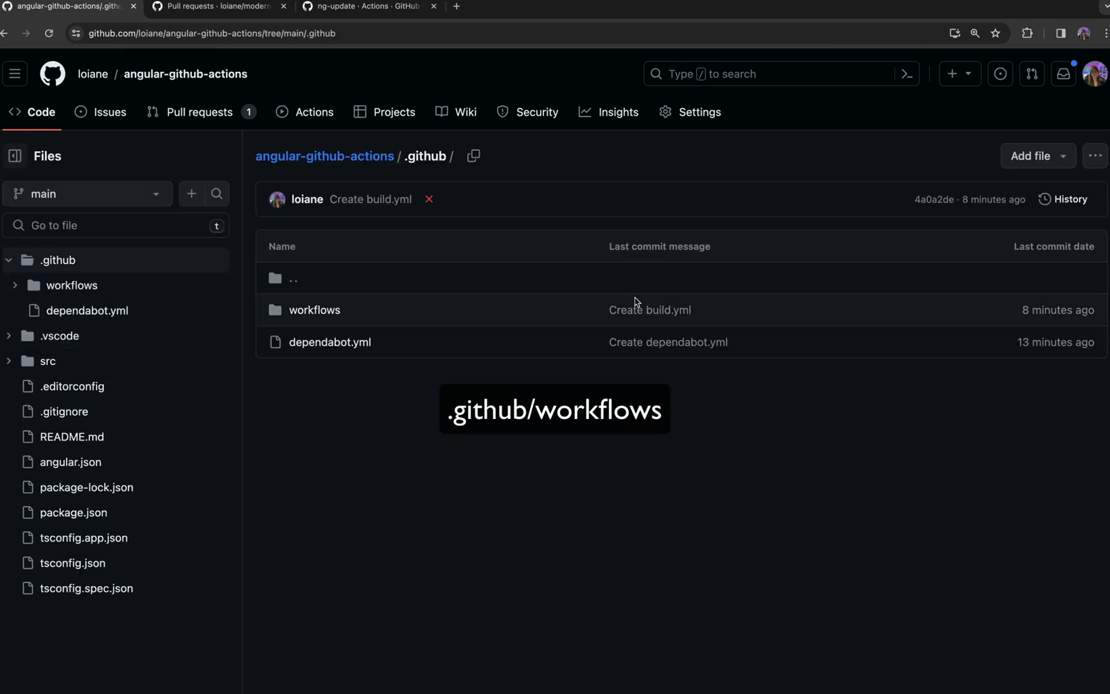
{"action": "left_click", "coordinate": [1049, 158]}
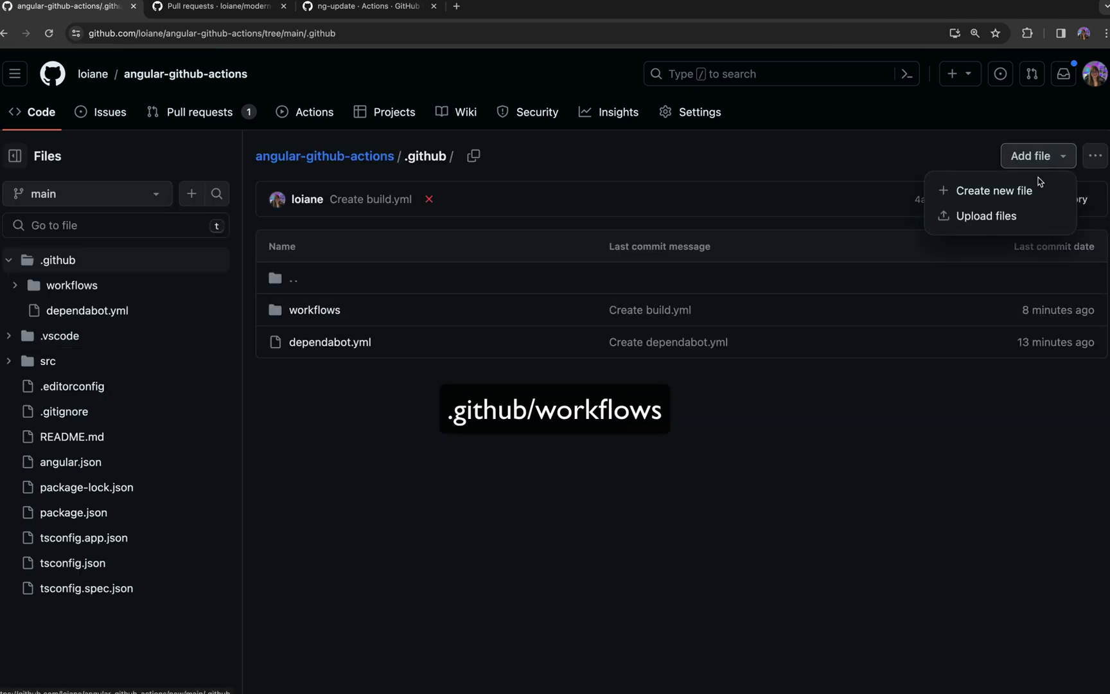
{"action": "left_click", "coordinate": [992, 190]}
{"action": "type", "text": "ng-update.yml"}
{"action": "key", "text": "ctrl+3"}
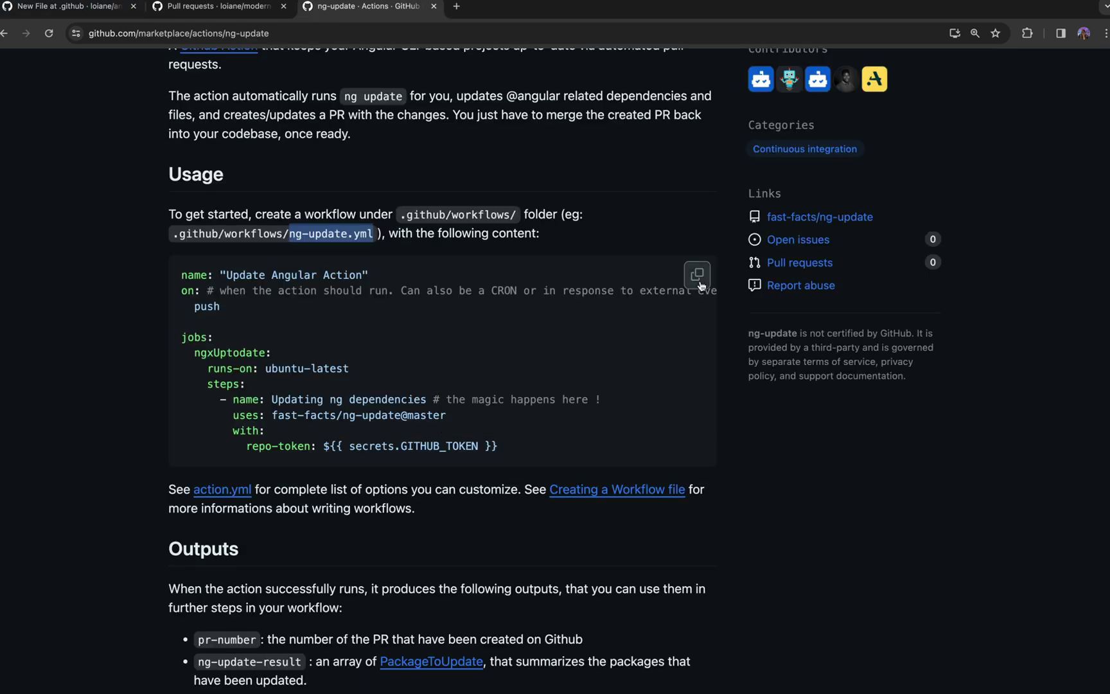
{"action": "left_click", "coordinate": [698, 276]}
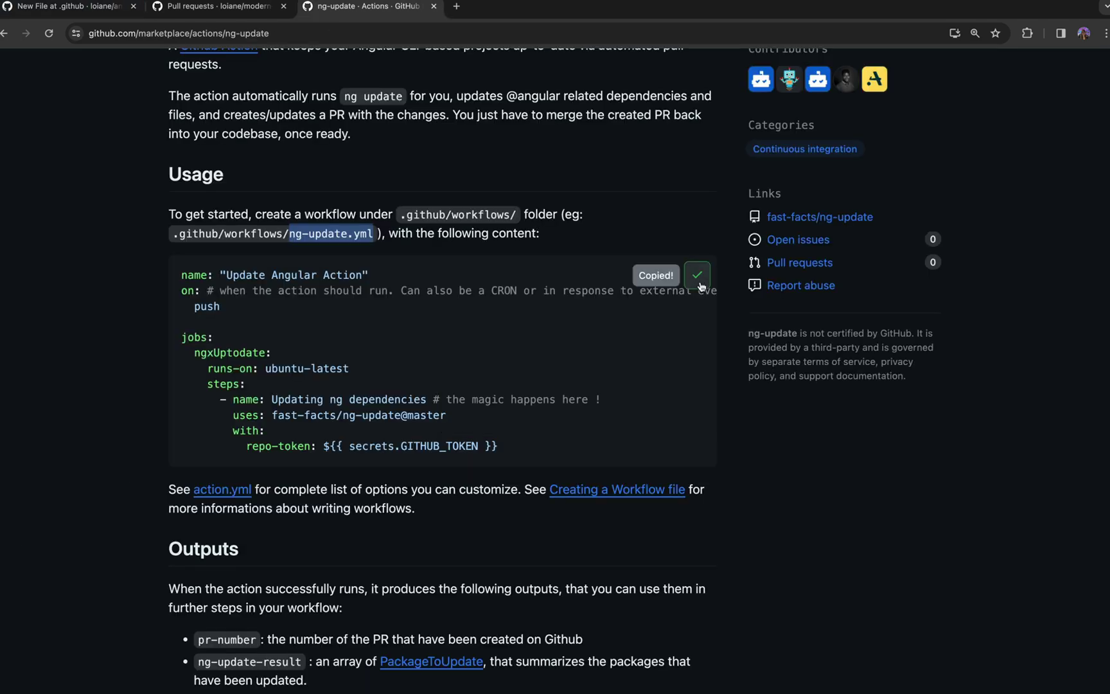
{"action": "left_click", "coordinate": [74, 7]}
{"action": "left_click", "coordinate": [413, 271]}
Paste the workflow and replace the push trigger with schedule, adding an empty cron entry.
{"action": "key", "text": "ctrl+v"}
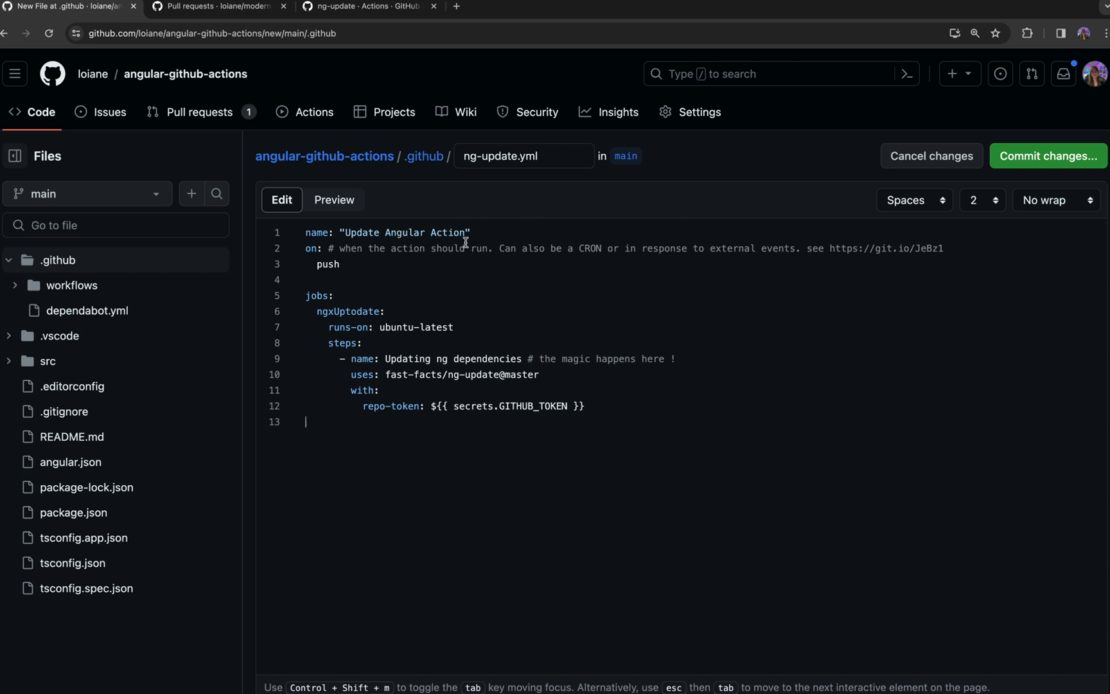
{"action": "double_click", "coordinate": [336, 264]}
{"action": "type", "text": "schedule"}
{"action": "type", "text": ":"}
{"action": "key", "text": "Return"}
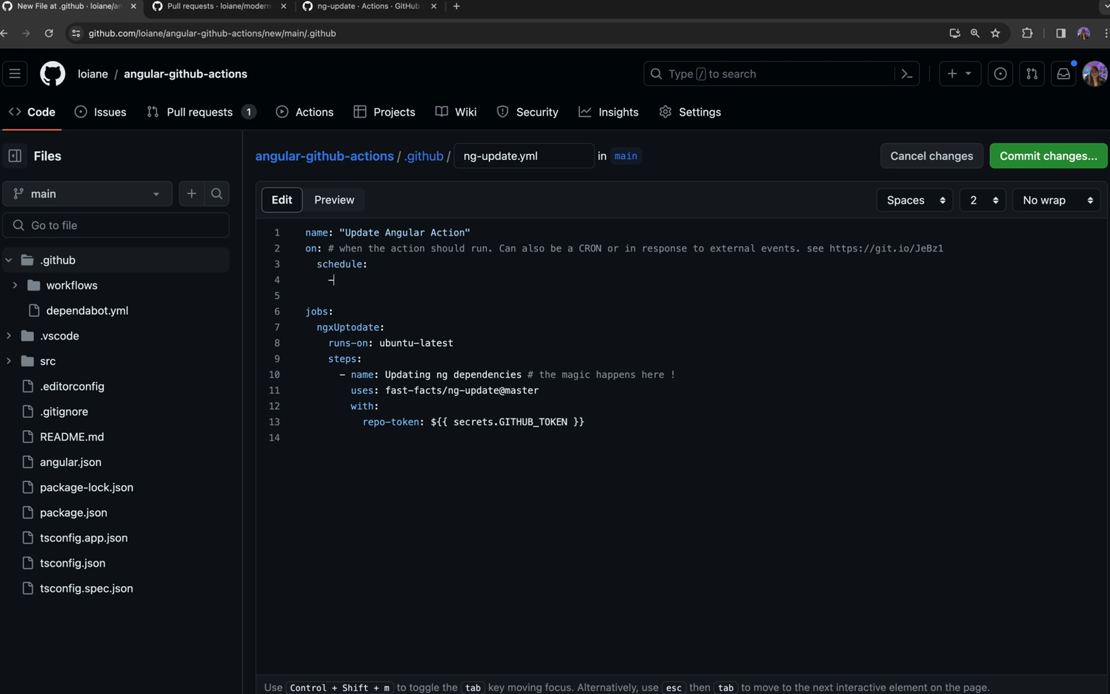
{"action": "type", "text": " cron: ''"}
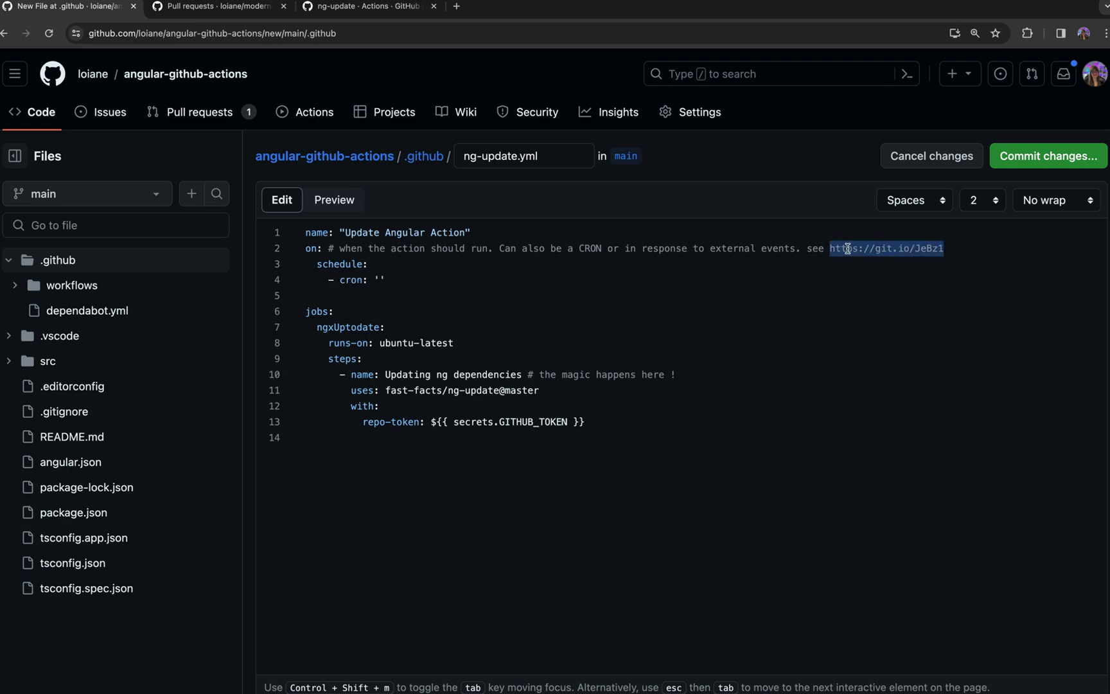
Look up 'cron' on the Events that trigger workflows docs page.
{"action": "left_click", "coordinate": [885, 248], "text": "ctrl"}
{"action": "scroll", "coordinate": [689, 341], "scroll_direction": "down", "scroll_amount": 2}
{"action": "scroll", "coordinate": [690, 340], "scroll_direction": "down", "scroll_amount": 2}
{"action": "scroll", "coordinate": [690, 341], "scroll_direction": "down", "scroll_amount": 2}
{"action": "scroll", "coordinate": [690, 340], "scroll_direction": "down", "scroll_amount": 1}
{"action": "scroll", "coordinate": [555, 327], "scroll_direction": "down", "scroll_amount": 3}
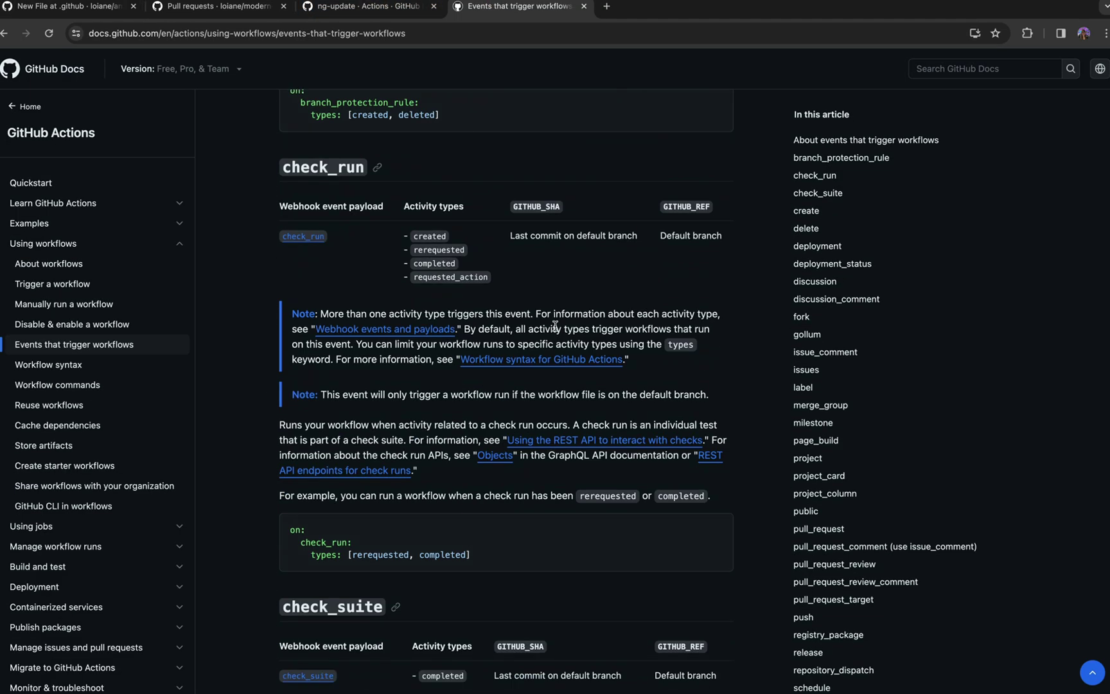
{"action": "scroll", "coordinate": [555, 327], "scroll_direction": "down", "scroll_amount": 3}
{"action": "key", "text": "ctrl+f"}
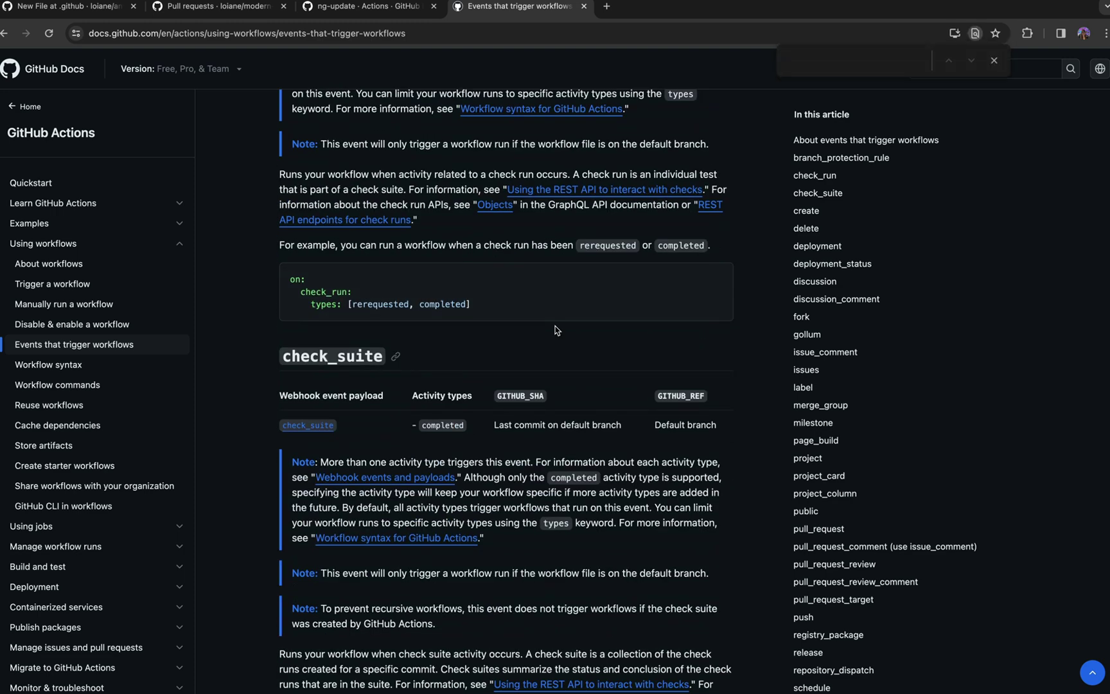
{"action": "type", "text": "cron"}
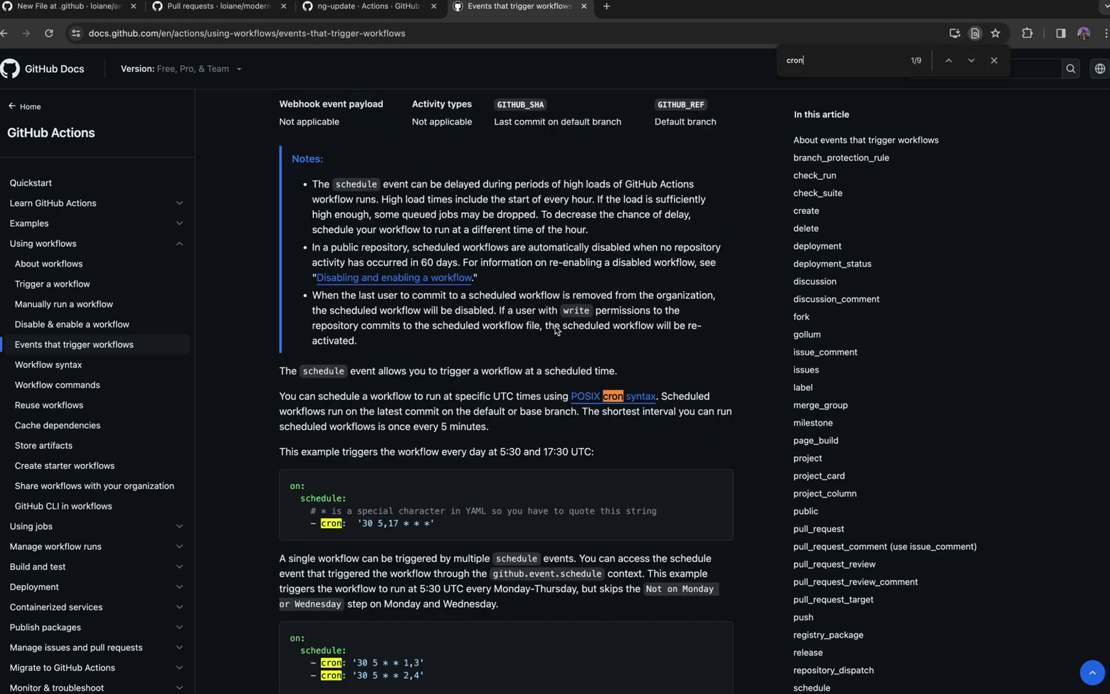
{"action": "scroll", "coordinate": [556, 327], "scroll_direction": "down", "scroll_amount": 3}
{"action": "scroll", "coordinate": [555, 328], "scroll_direction": "down", "scroll_amount": 1}
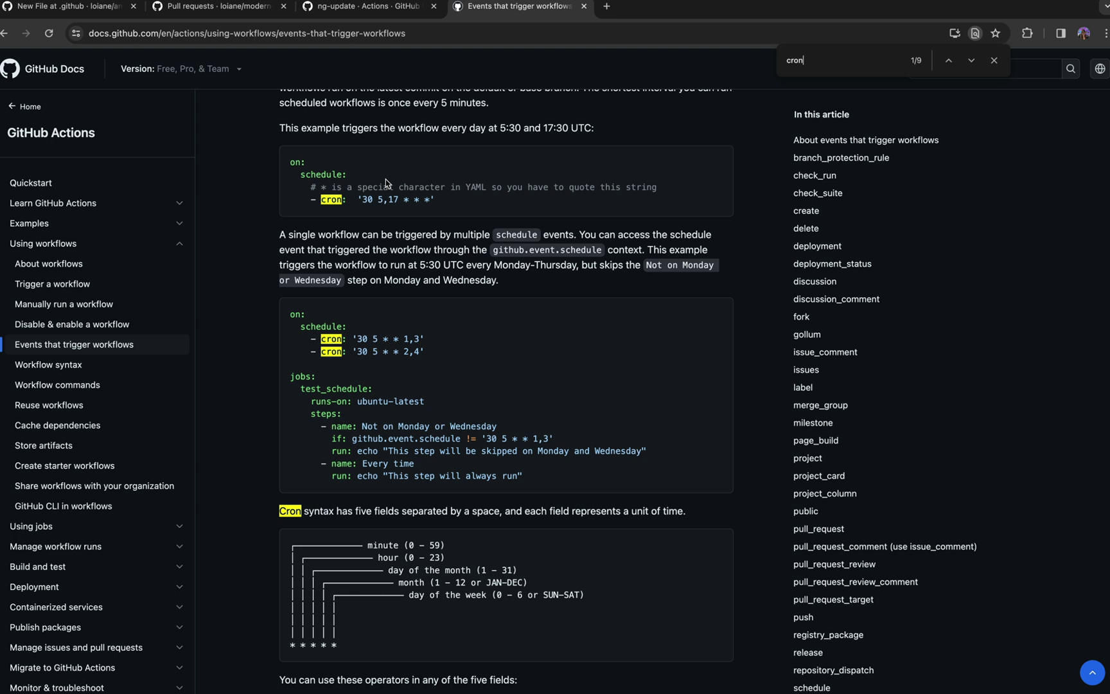
{"action": "scroll", "coordinate": [415, 188], "scroll_direction": "down", "scroll_amount": 1}
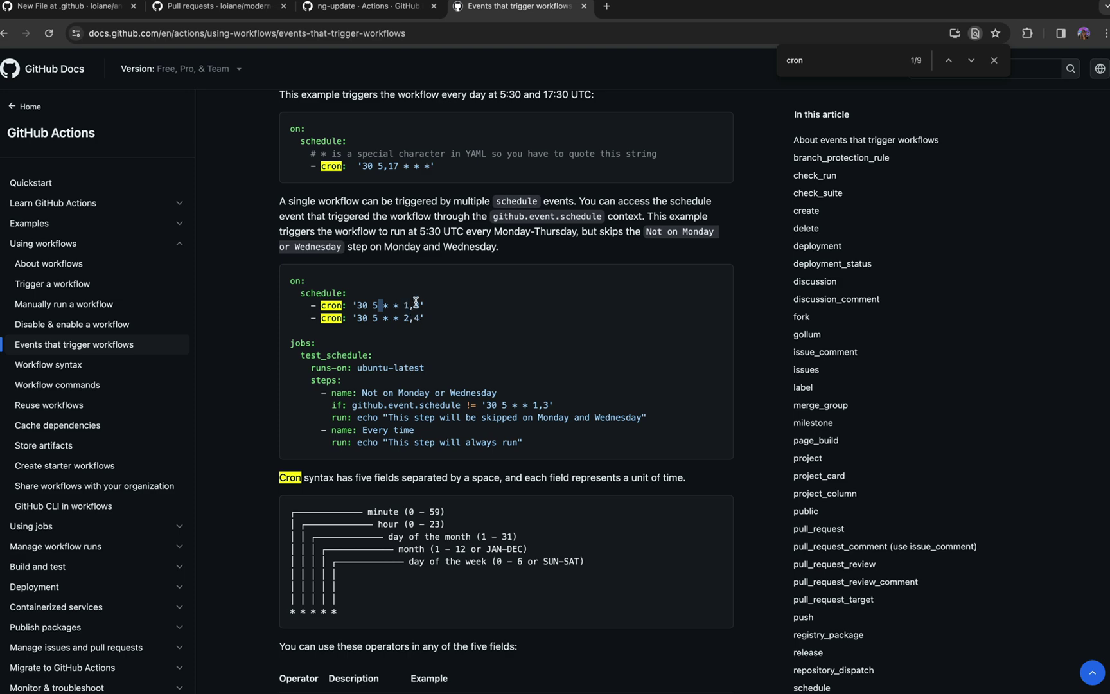
Set the ng-update.yml cron value to '30 5 * * 3' for a weekly Wednesday run.
{"action": "key", "text": "ctrl+Tab"}
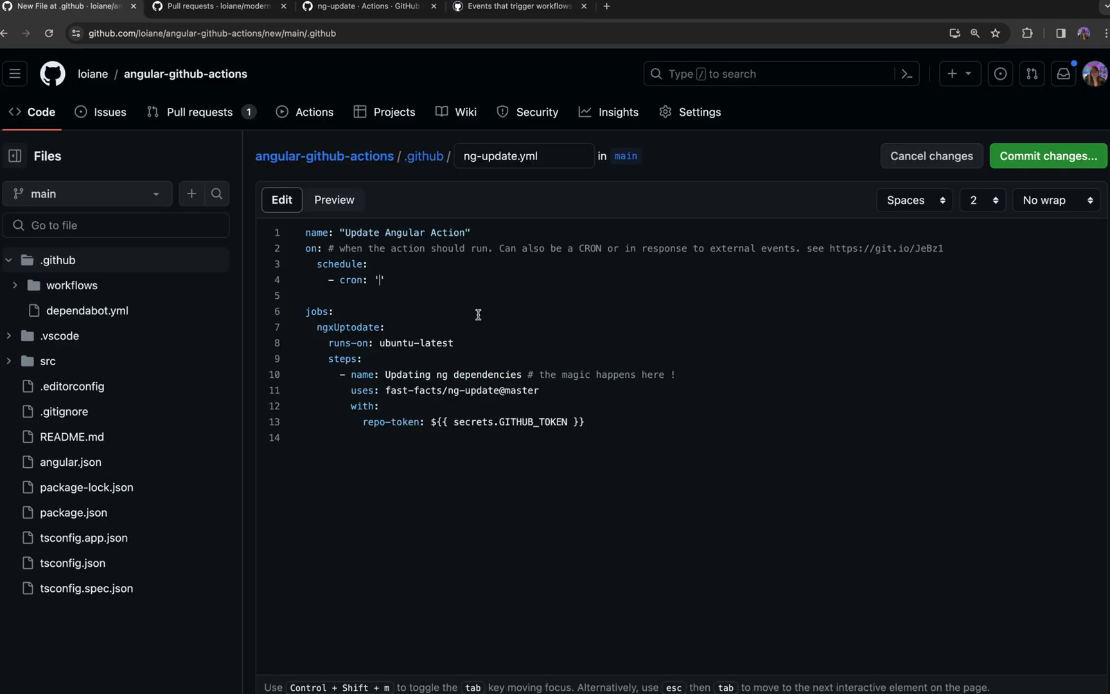
{"action": "type", "text": "30 "}
{"action": "type", "text": "5 * * "}
{"action": "type", "text": "1,3,5"}
{"action": "key", "text": "BackSpace"}
{"action": "key", "text": "BackSpace"}
{"action": "key", "text": "BackSpace"}
{"action": "key", "text": "BackSpace"}
Check the ng-update action's source repository for its v1 release.
{"action": "left_click", "coordinate": [401, 16]}
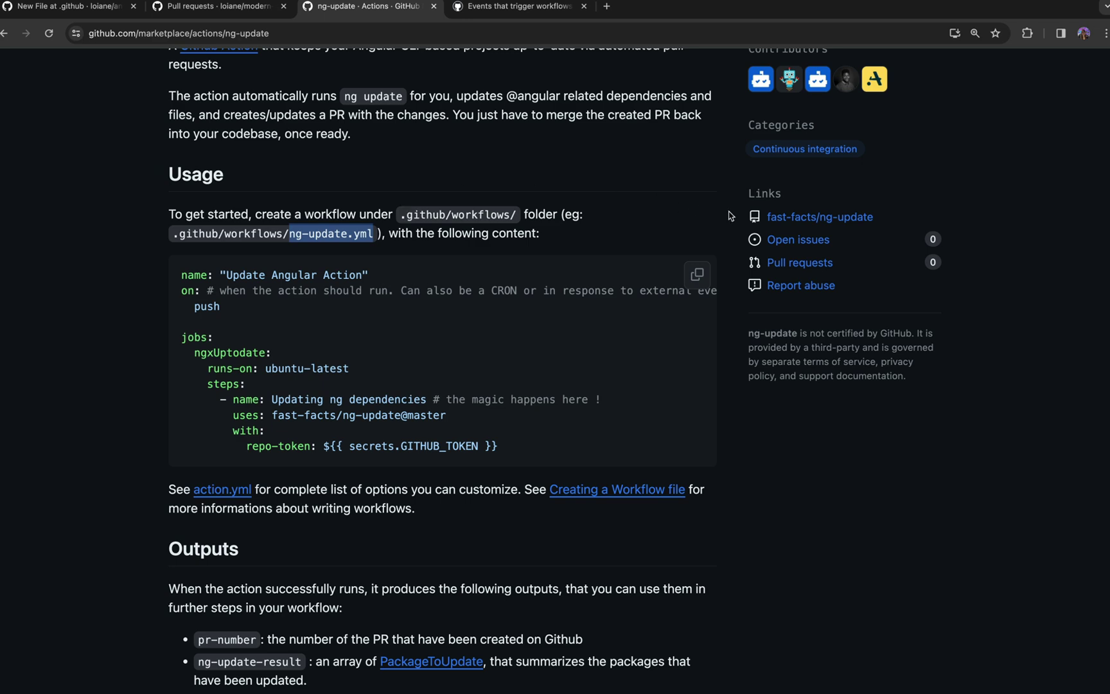
{"action": "left_click", "coordinate": [811, 219]}
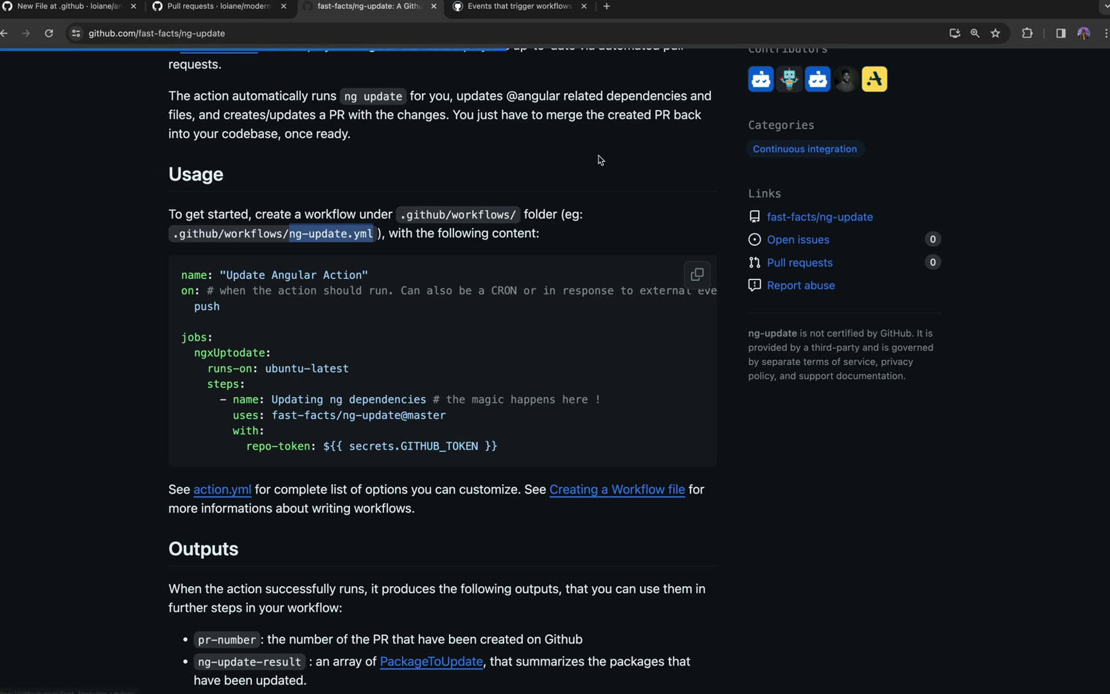
{"action": "scroll", "coordinate": [516, 286], "scroll_direction": "down", "scroll_amount": 3}
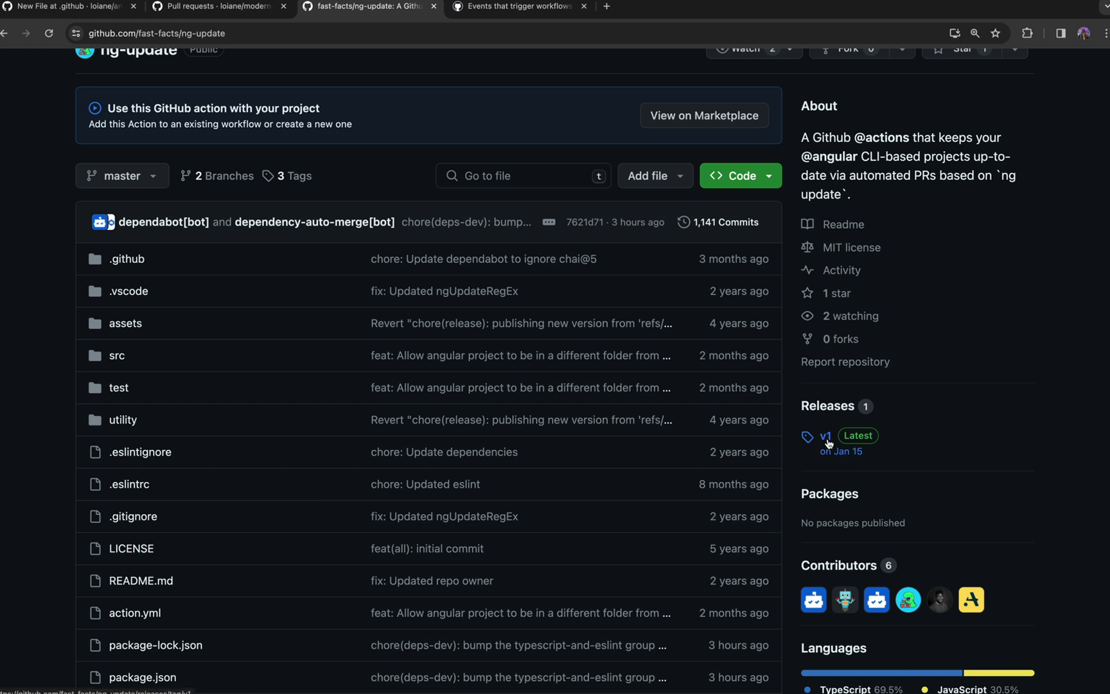
{"action": "left_click", "coordinate": [93, 3]}
Change the ng-update action from master to v1 and add 'base-branch: main' under with:.
{"action": "double_click", "coordinate": [519, 392]}
{"action": "type", "text": "v1"}
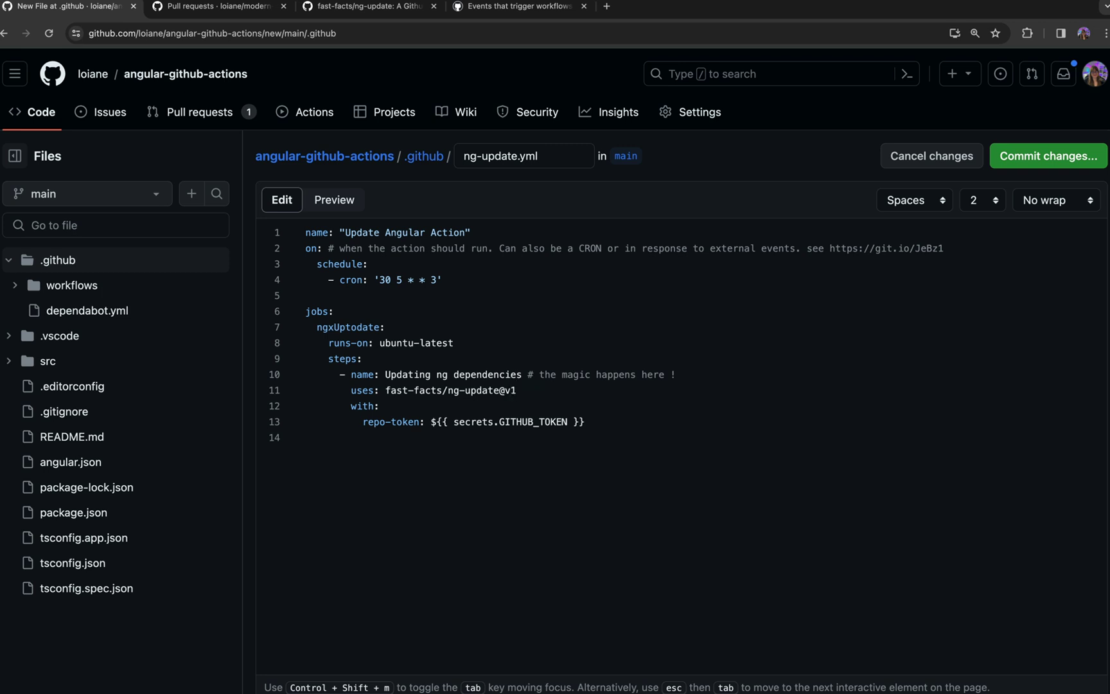
{"action": "left_click", "coordinate": [456, 409]}
{"action": "key", "text": "Return"}
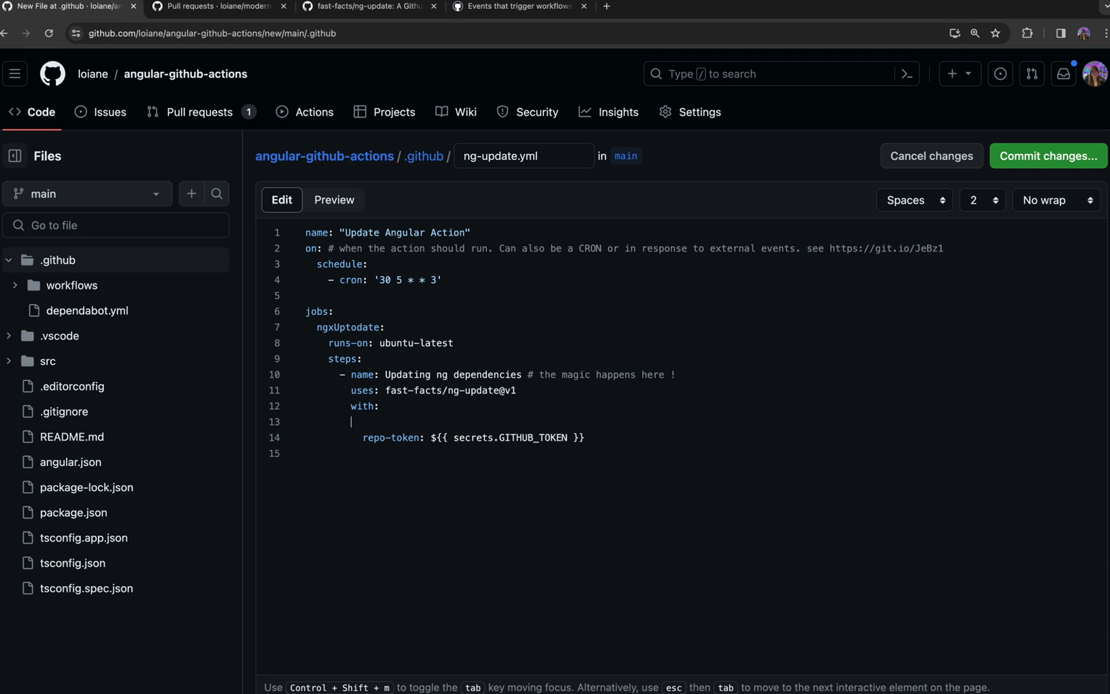
{"action": "type", "text": "base-branch: main"}
{"action": "scroll", "coordinate": [472, 412], "scroll_direction": "down", "scroll_amount": 1}
{"action": "left_click_drag", "start_coordinate": [456, 413], "coordinate": [567, 413]}
{"action": "left_click", "coordinate": [541, 414]}
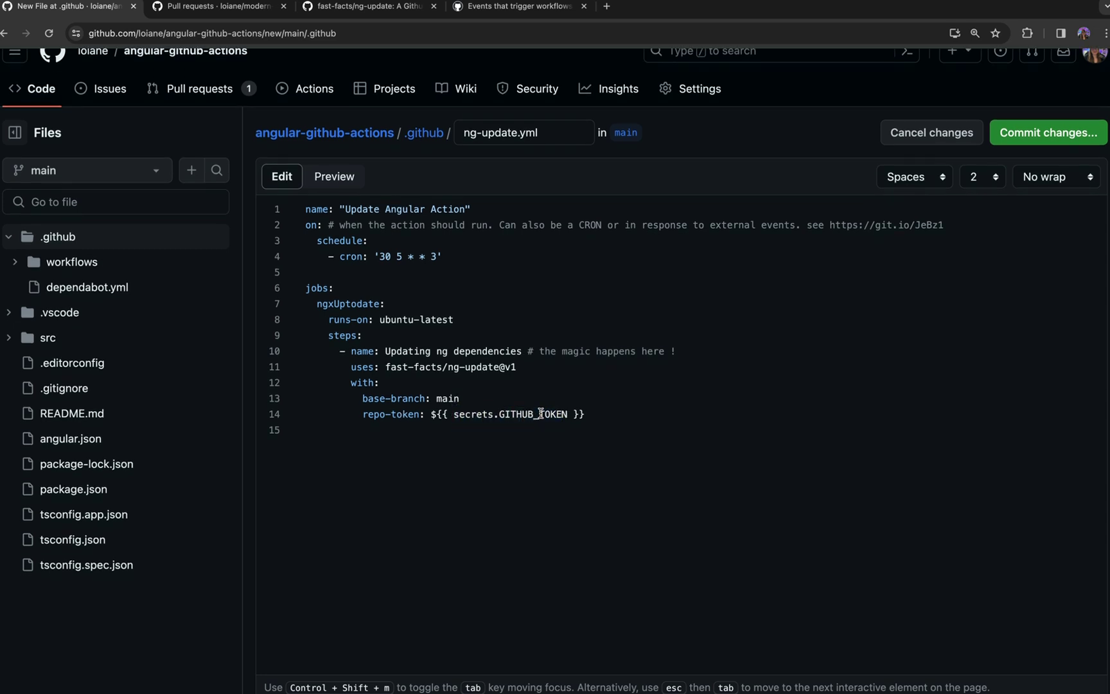
Commit ng-update.yml to a new branch and open pull request #2 for it.
{"action": "left_click", "coordinate": [1025, 135]}
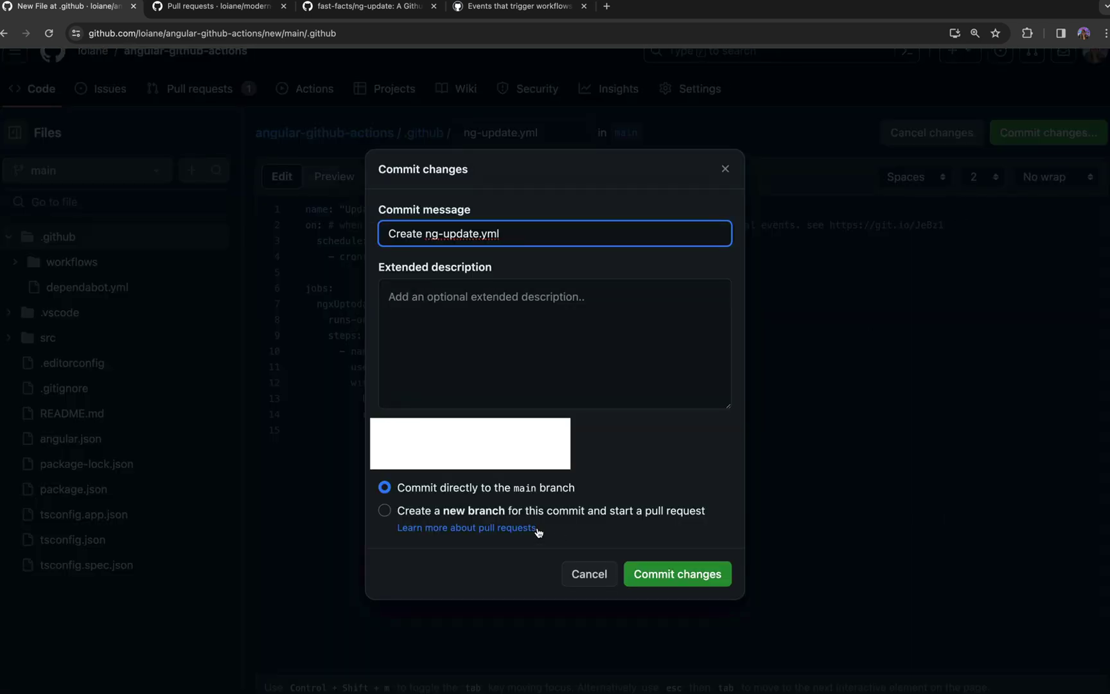
{"action": "left_click", "coordinate": [457, 512]}
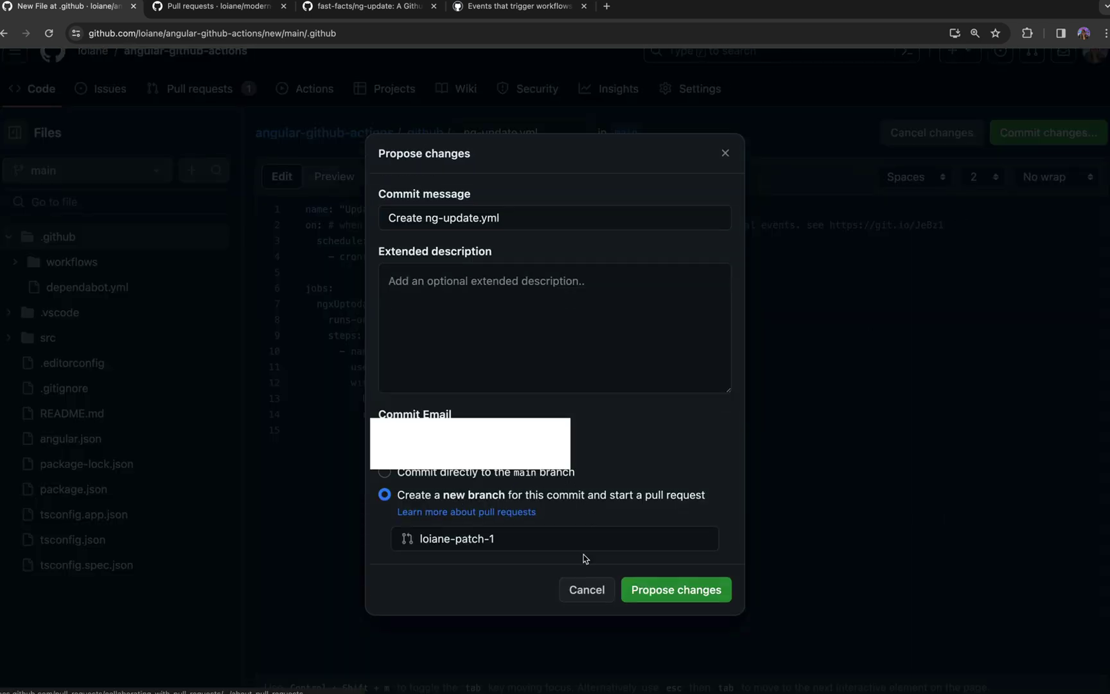
{"action": "left_click", "coordinate": [668, 591]}
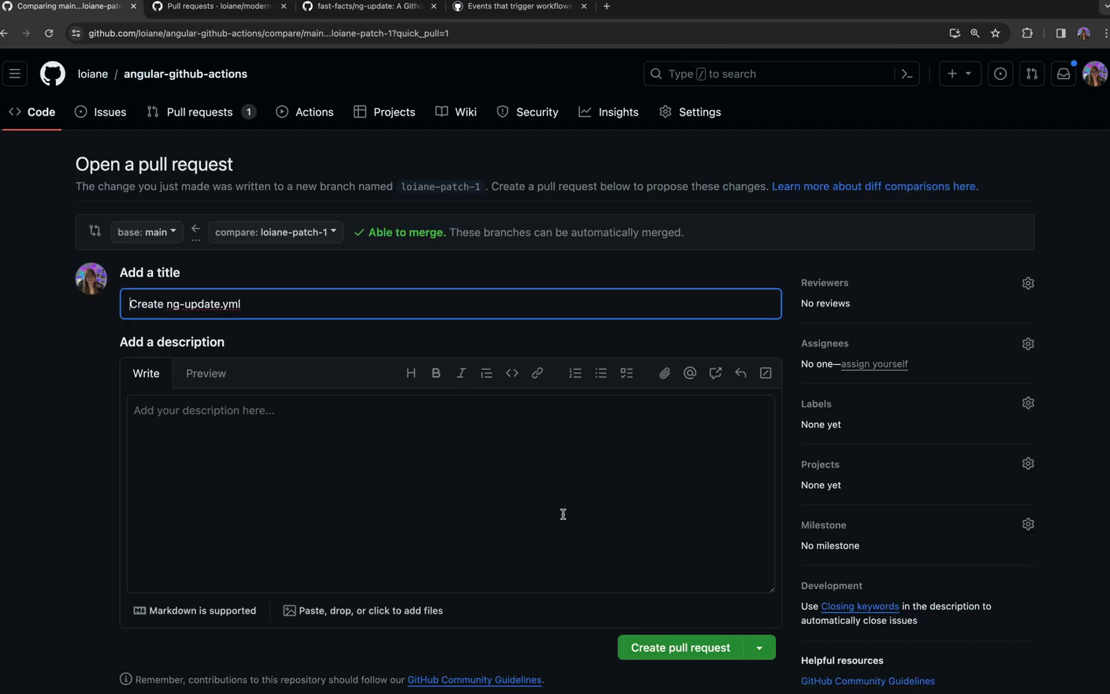
{"action": "left_click", "coordinate": [681, 648]}
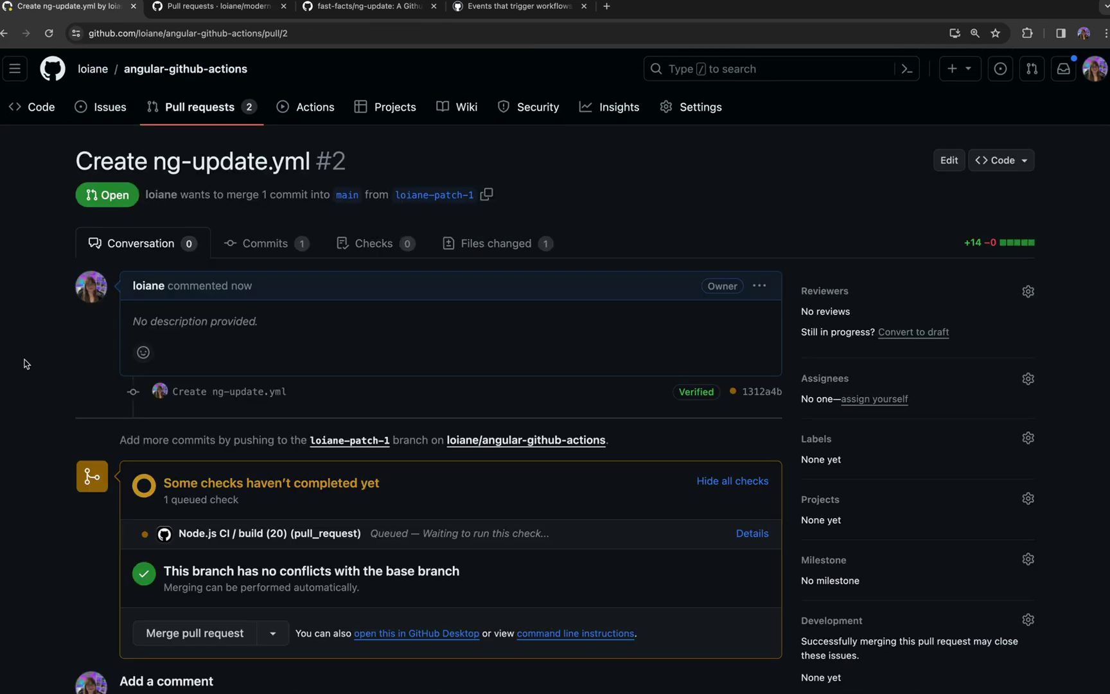
{"action": "scroll", "coordinate": [24, 363], "scroll_direction": "down", "scroll_amount": 2}
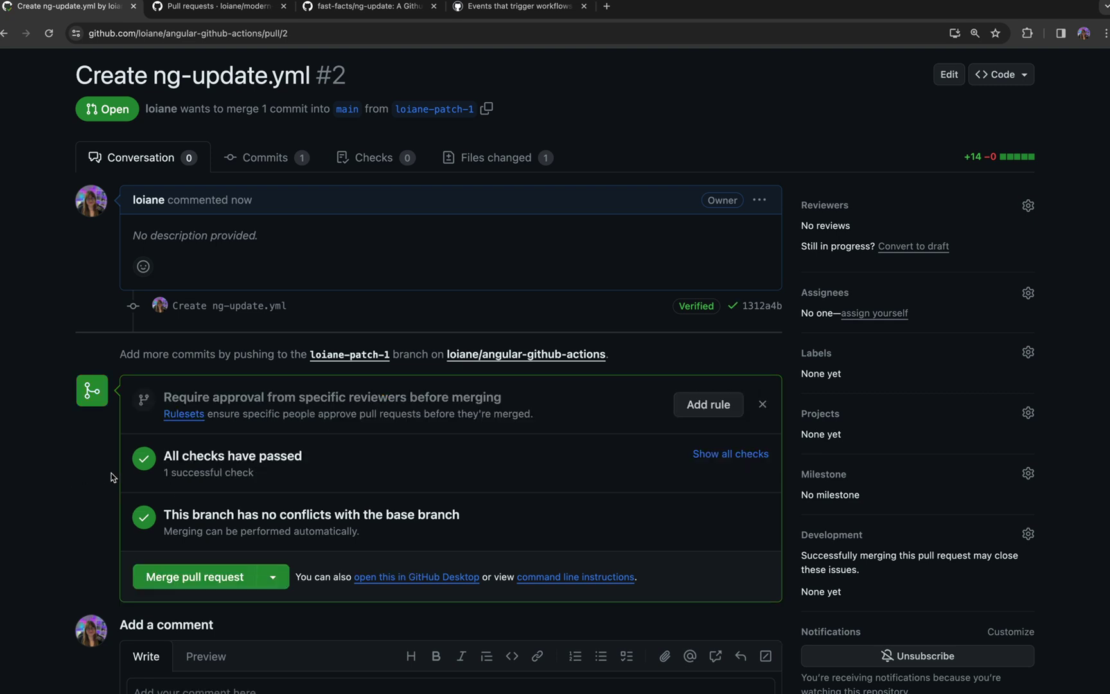
Merge pull request #2 and delete its patch branch.
{"action": "left_click", "coordinate": [192, 586]}
{"action": "left_click", "coordinate": [184, 538]}
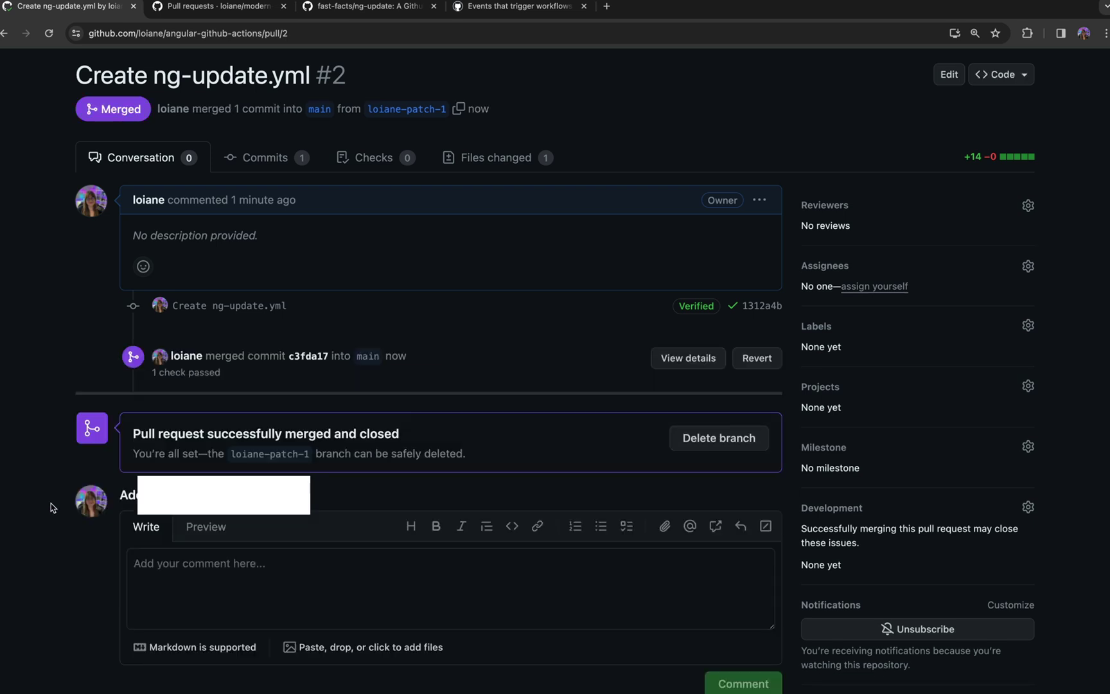
{"action": "left_click", "coordinate": [730, 439]}
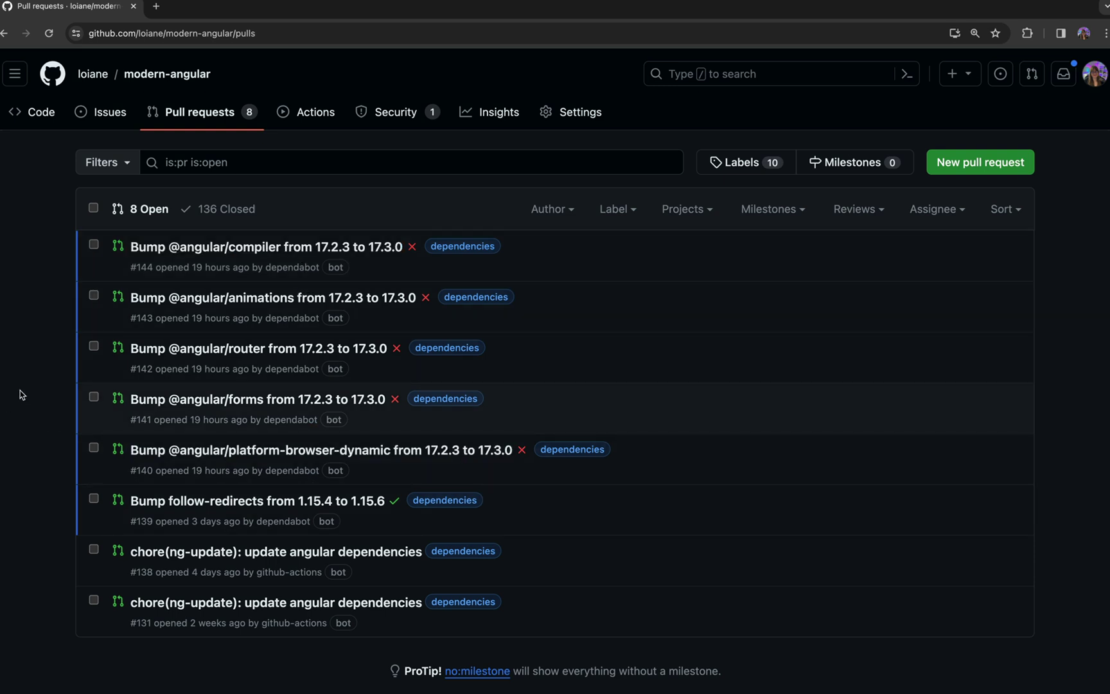
{"action": "scroll", "coordinate": [20, 394], "scroll_direction": "down", "scroll_amount": 2}
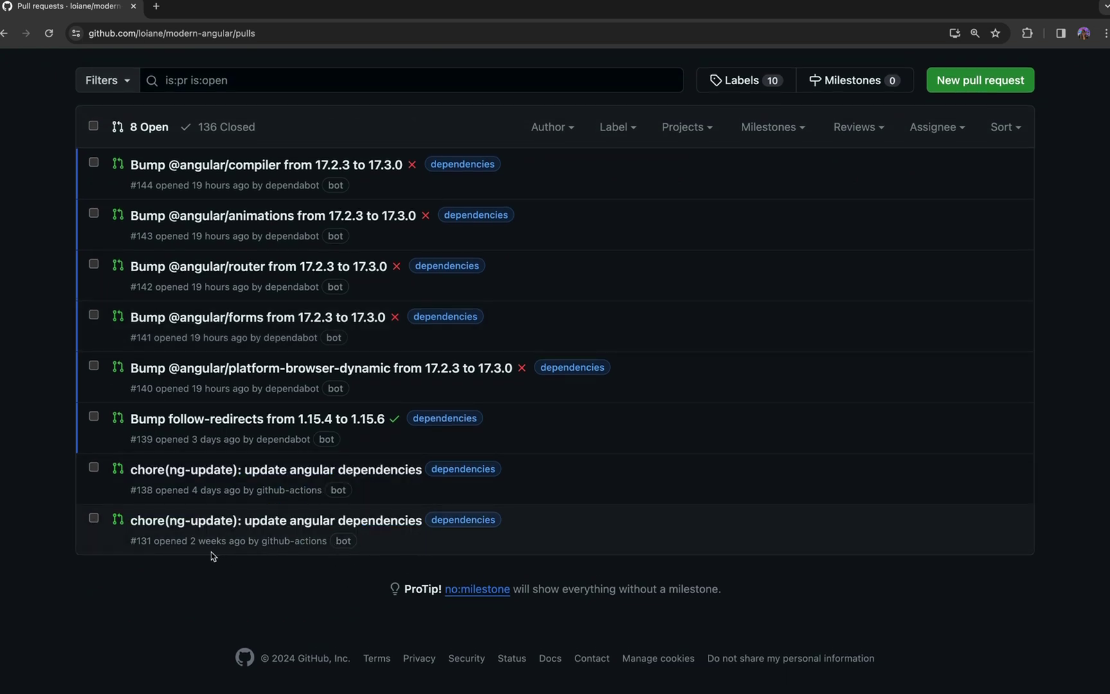
Open ng-update pull request #131 and expand its Ng Update Output package table.
{"action": "left_click", "coordinate": [270, 523]}
{"action": "left_click", "coordinate": [137, 355]}
{"action": "scroll", "coordinate": [343, 443], "scroll_direction": "down", "scroll_amount": 1}
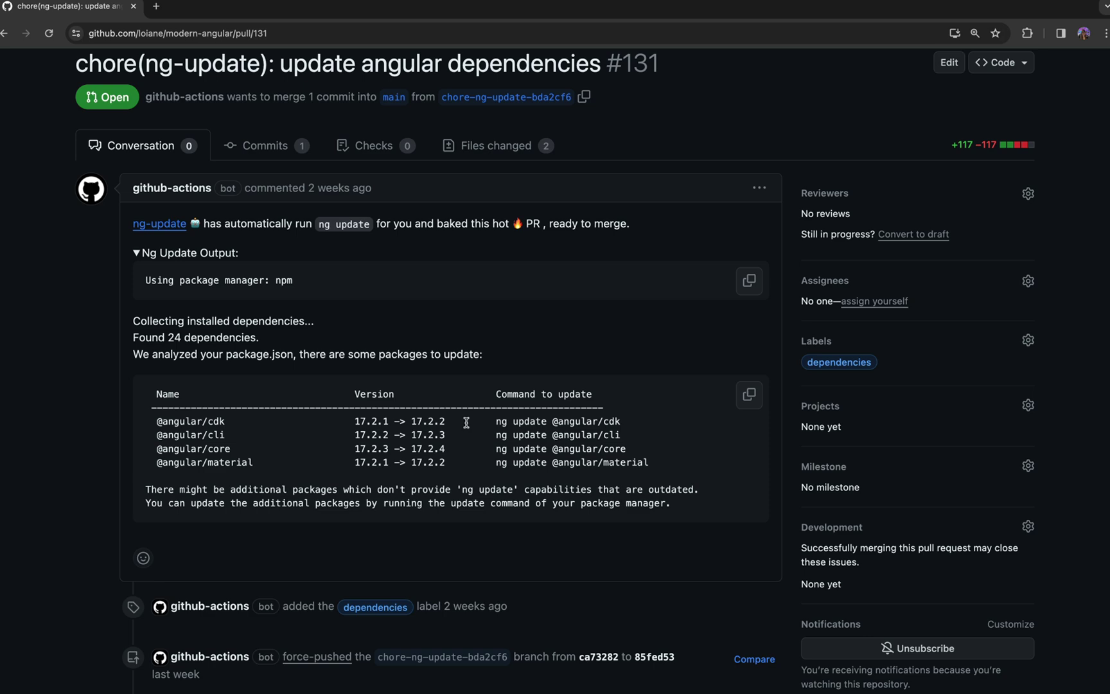
{"action": "scroll", "coordinate": [465, 422], "scroll_direction": "up", "scroll_amount": 2}
Review PR #138's Ng Update Output and delete its merged chore-ng-update-39fa883 branch.
{"action": "left_click", "coordinate": [204, 114]}
{"action": "scroll", "coordinate": [25, 371], "scroll_direction": "down", "scroll_amount": 2}
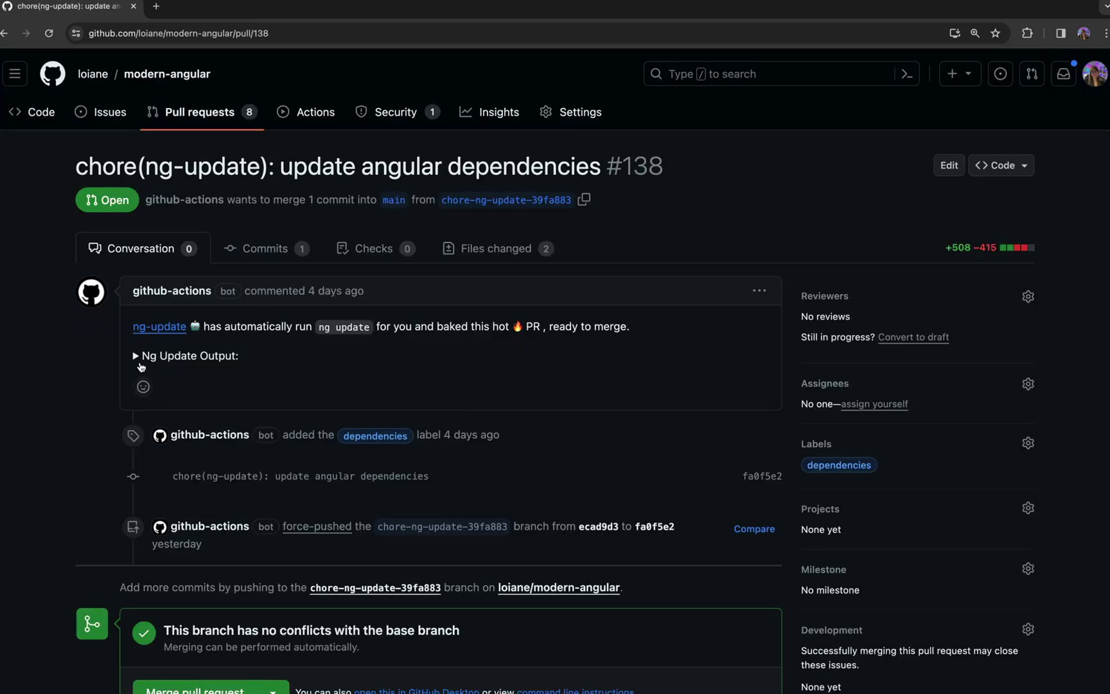
{"action": "left_click", "coordinate": [139, 363]}
{"action": "scroll", "coordinate": [588, 408], "scroll_direction": "down", "scroll_amount": 2}
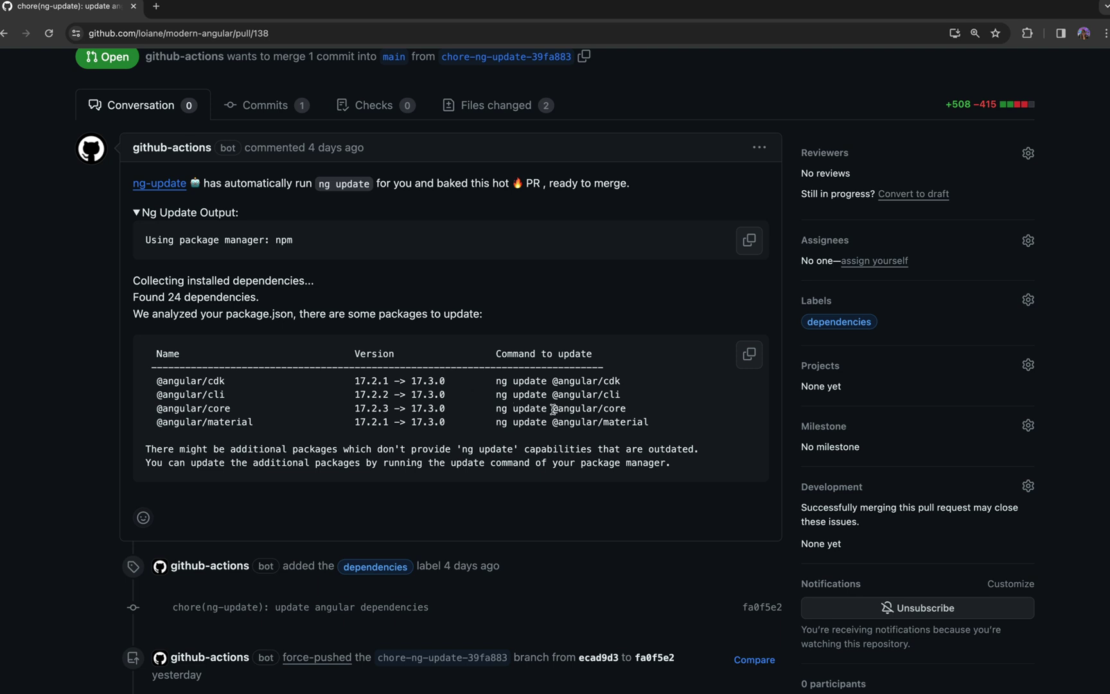
{"action": "scroll", "coordinate": [529, 391], "scroll_direction": "down", "scroll_amount": 3}
{"action": "scroll", "coordinate": [555, 368], "scroll_direction": "down", "scroll_amount": 2}
{"action": "scroll", "coordinate": [615, 311], "scroll_direction": "up", "scroll_amount": 1}
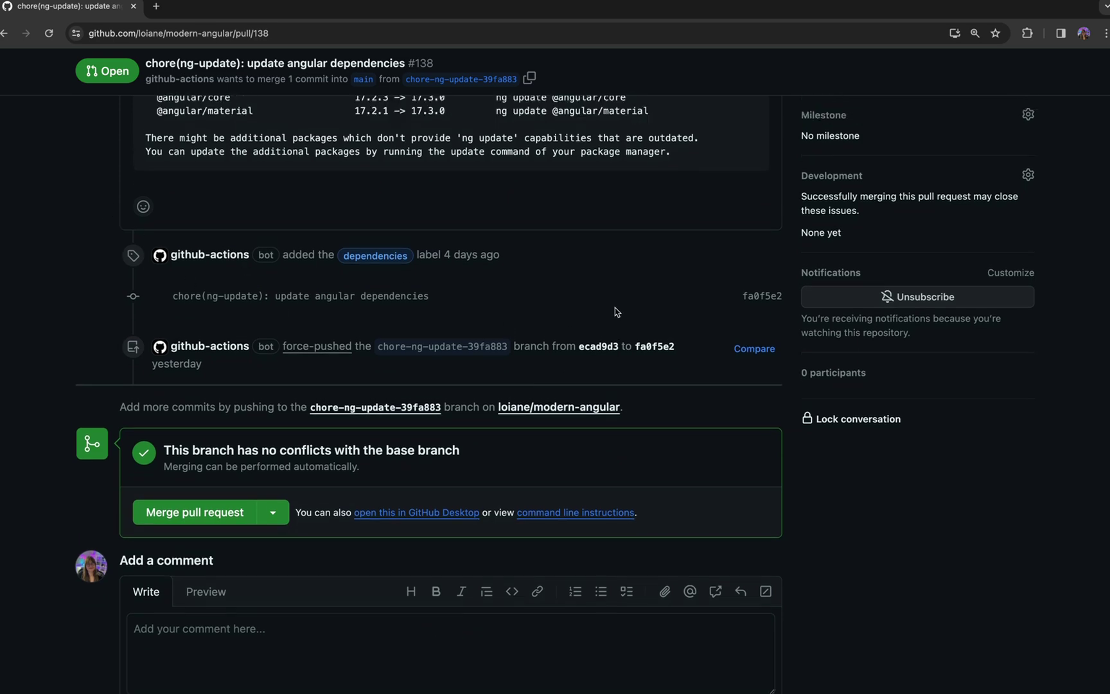
{"action": "scroll", "coordinate": [616, 311], "scroll_direction": "up", "scroll_amount": 3}
{"action": "scroll", "coordinate": [616, 311], "scroll_direction": "up", "scroll_amount": 2}
{"action": "scroll", "coordinate": [616, 311], "scroll_direction": "down", "scroll_amount": 3}
{"action": "scroll", "coordinate": [615, 311], "scroll_direction": "up", "scroll_amount": 3}
{"action": "scroll", "coordinate": [616, 310], "scroll_direction": "up", "scroll_amount": 1}
{"action": "scroll", "coordinate": [619, 286], "scroll_direction": "down", "scroll_amount": 1}
{"action": "scroll", "coordinate": [621, 364], "scroll_direction": "down", "scroll_amount": 5}
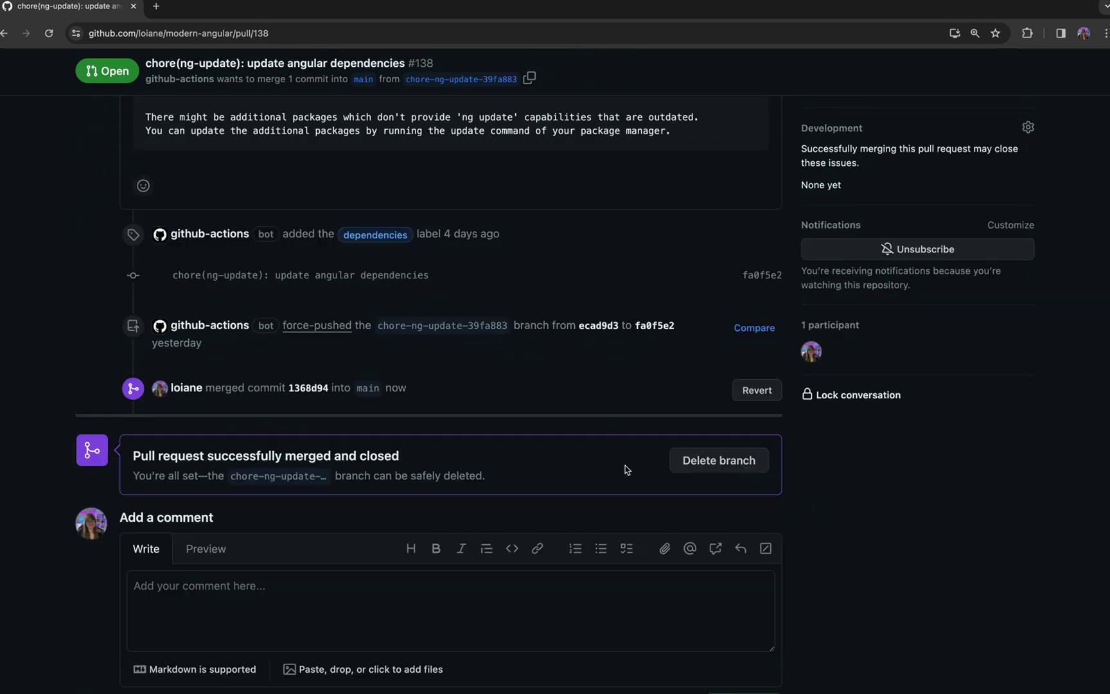
{"action": "left_click", "coordinate": [719, 460]}
{"action": "scroll", "coordinate": [575, 355], "scroll_direction": "up", "scroll_amount": 2}
{"action": "scroll", "coordinate": [566, 356], "scroll_direction": "up", "scroll_amount": 1}
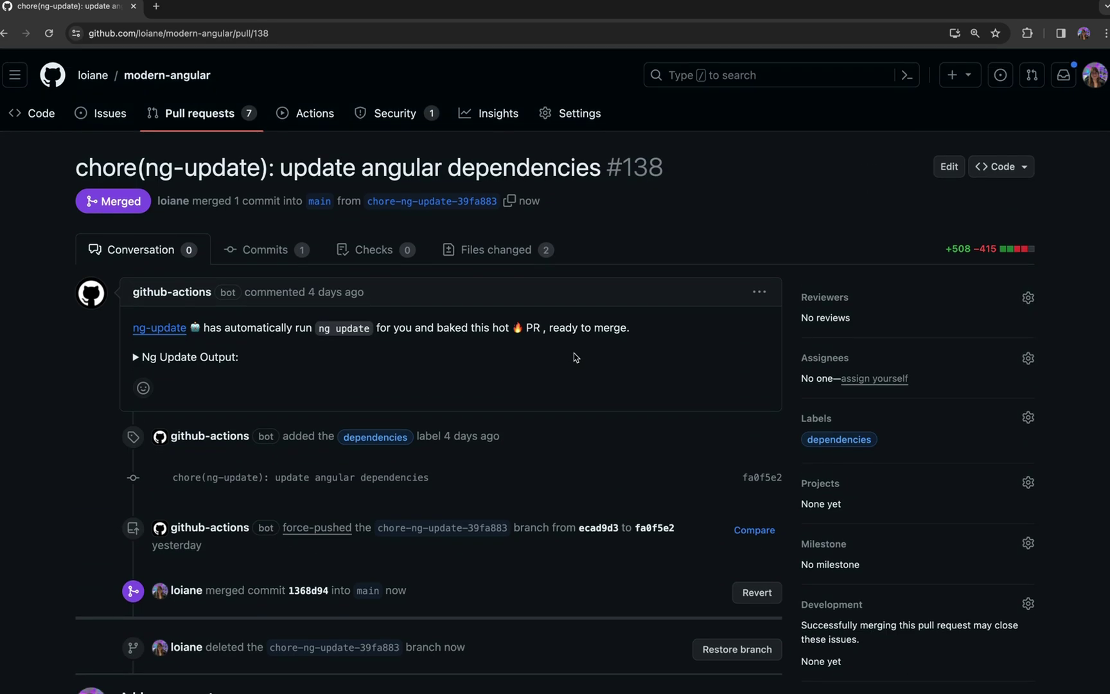
{"action": "left_click", "coordinate": [291, 121]}
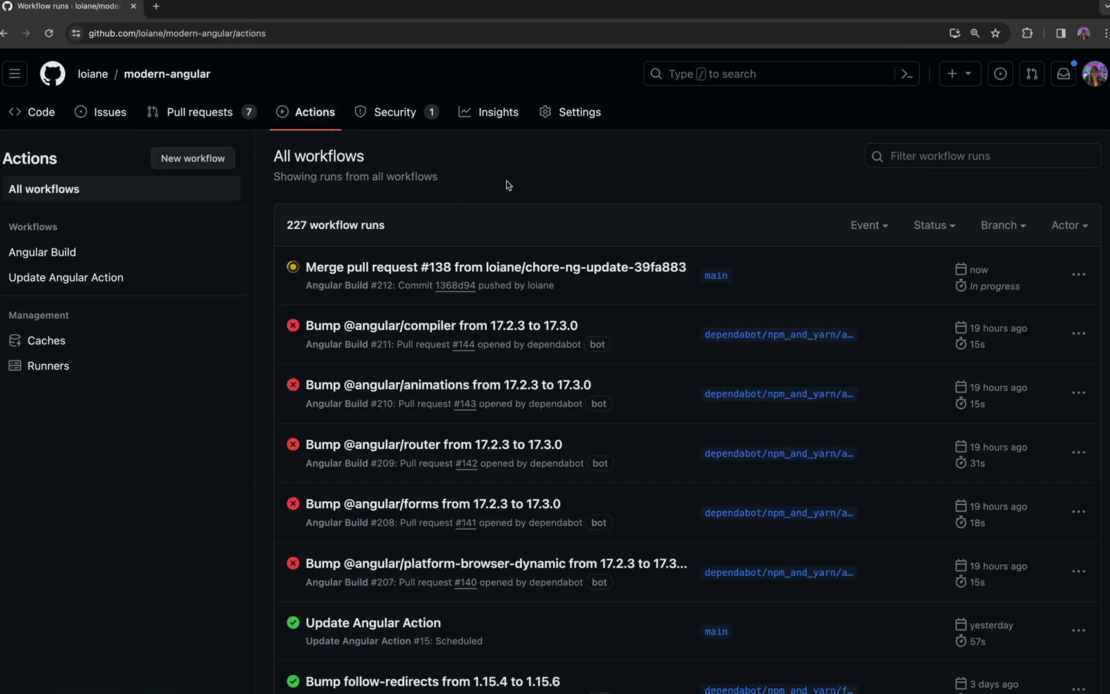
Watch the Angular Build run for the #138 merge finish successfully in 43 seconds.
{"action": "left_click", "coordinate": [217, 116]}
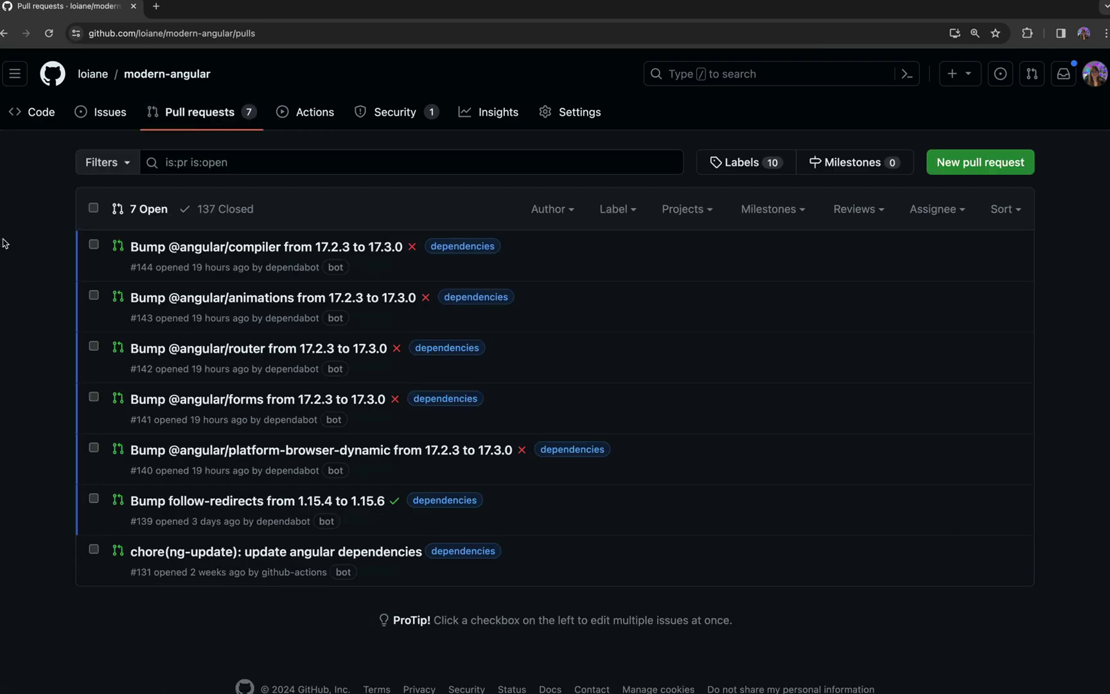
{"action": "left_click", "coordinate": [315, 114]}
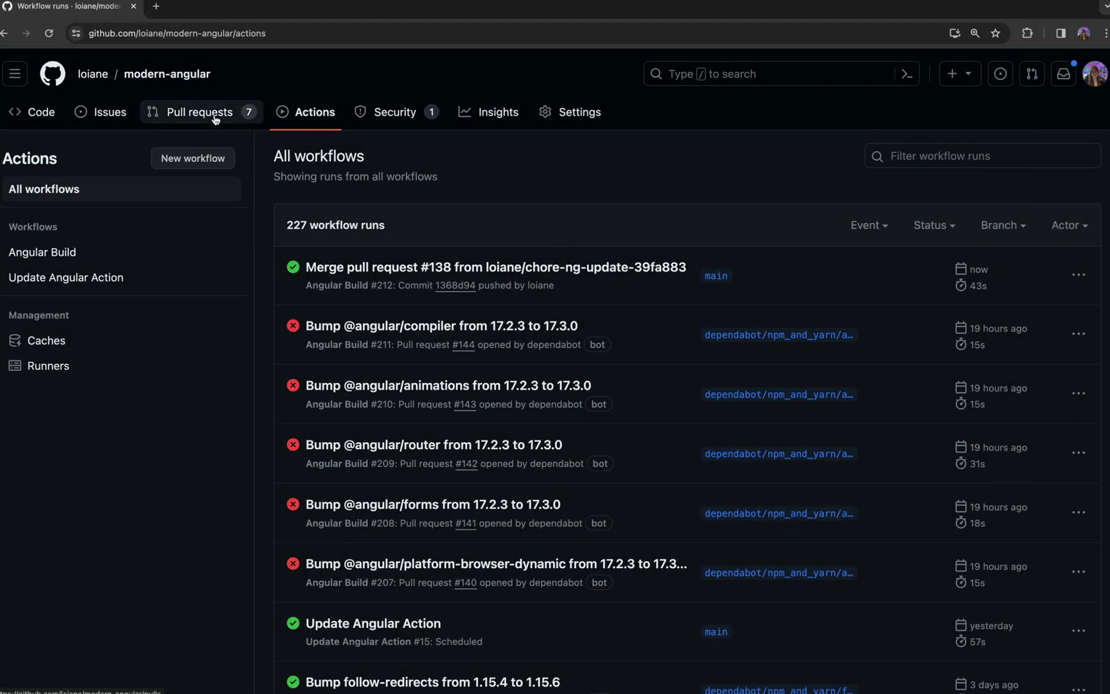
Review PR #131's Ng Update Output conflicts, close it unmerged and delete its branch.
{"action": "left_click", "coordinate": [215, 119]}
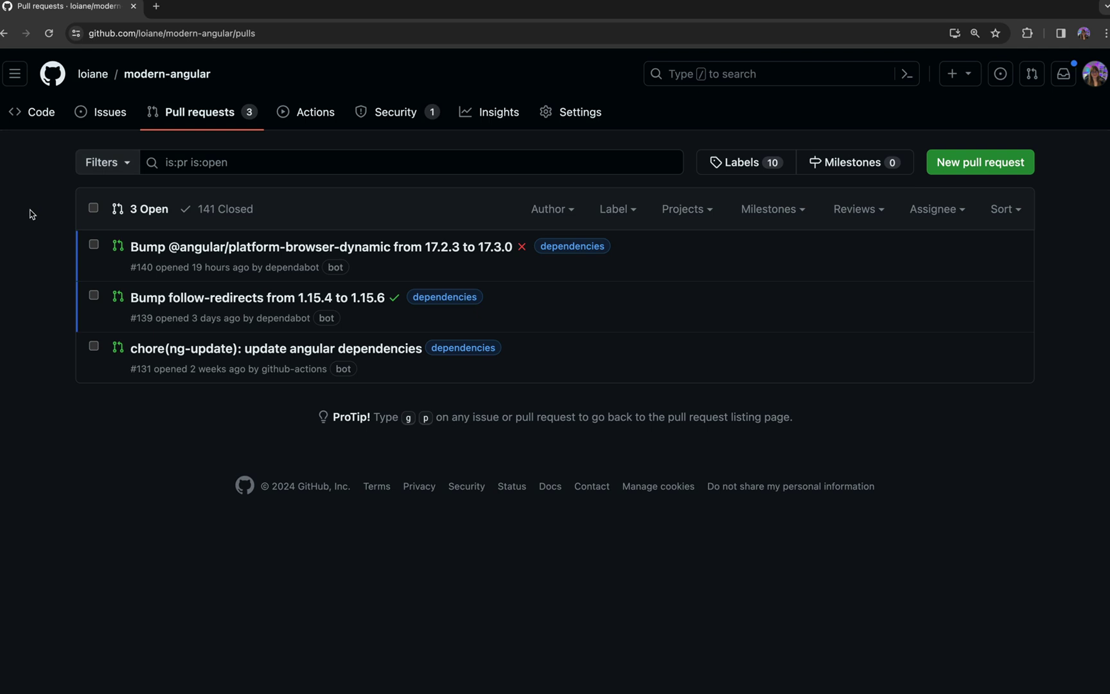
{"action": "left_click", "coordinate": [207, 350]}
{"action": "scroll", "coordinate": [139, 291], "scroll_direction": "down", "scroll_amount": 1}
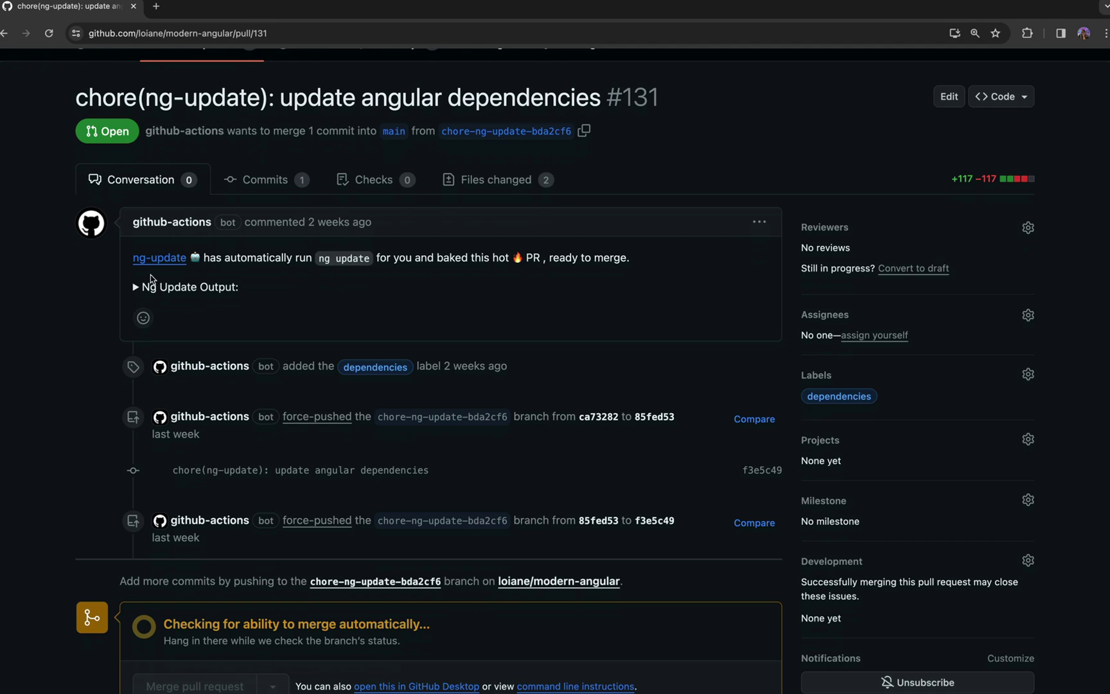
{"action": "left_click", "coordinate": [137, 287]}
{"action": "scroll", "coordinate": [38, 272], "scroll_direction": "down", "scroll_amount": 3}
{"action": "scroll", "coordinate": [37, 272], "scroll_direction": "down", "scroll_amount": 1}
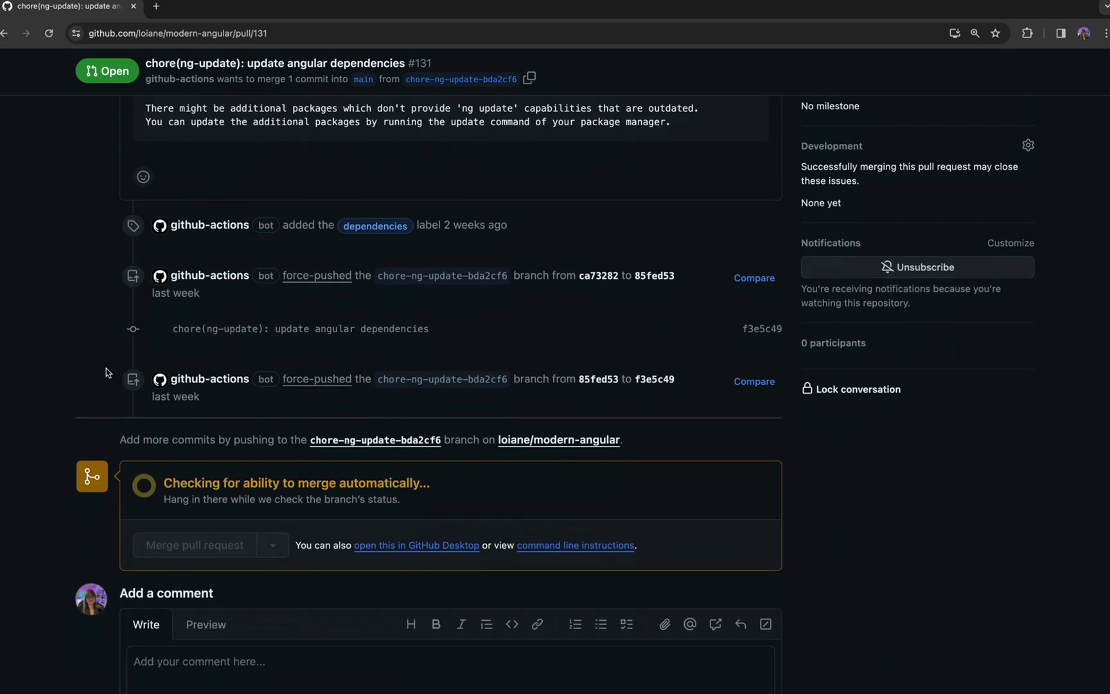
{"action": "scroll", "coordinate": [37, 273], "scroll_direction": "down", "scroll_amount": 1}
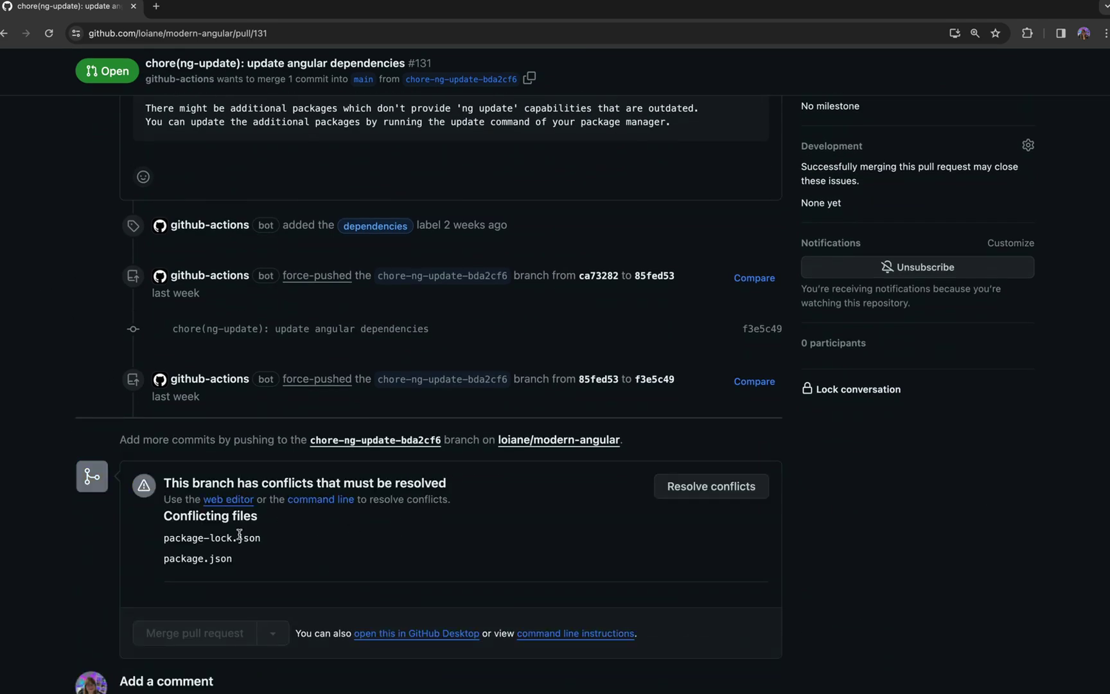
{"action": "scroll", "coordinate": [422, 514], "scroll_direction": "up", "scroll_amount": 2}
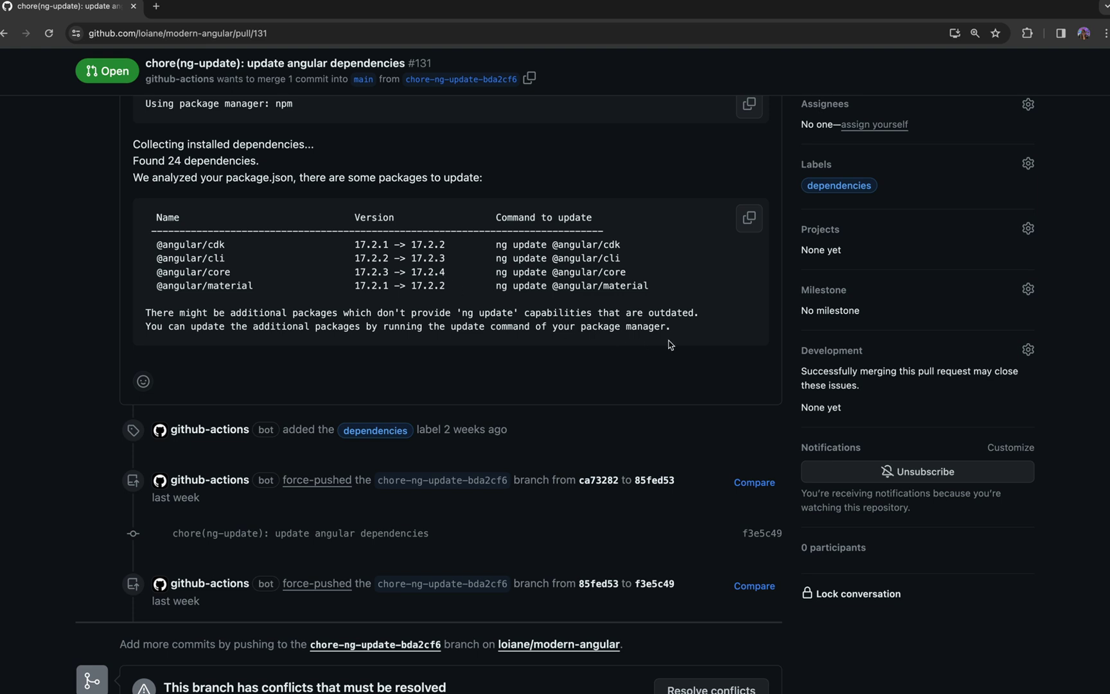
{"action": "scroll", "coordinate": [745, 527], "scroll_direction": "down", "scroll_amount": 6}
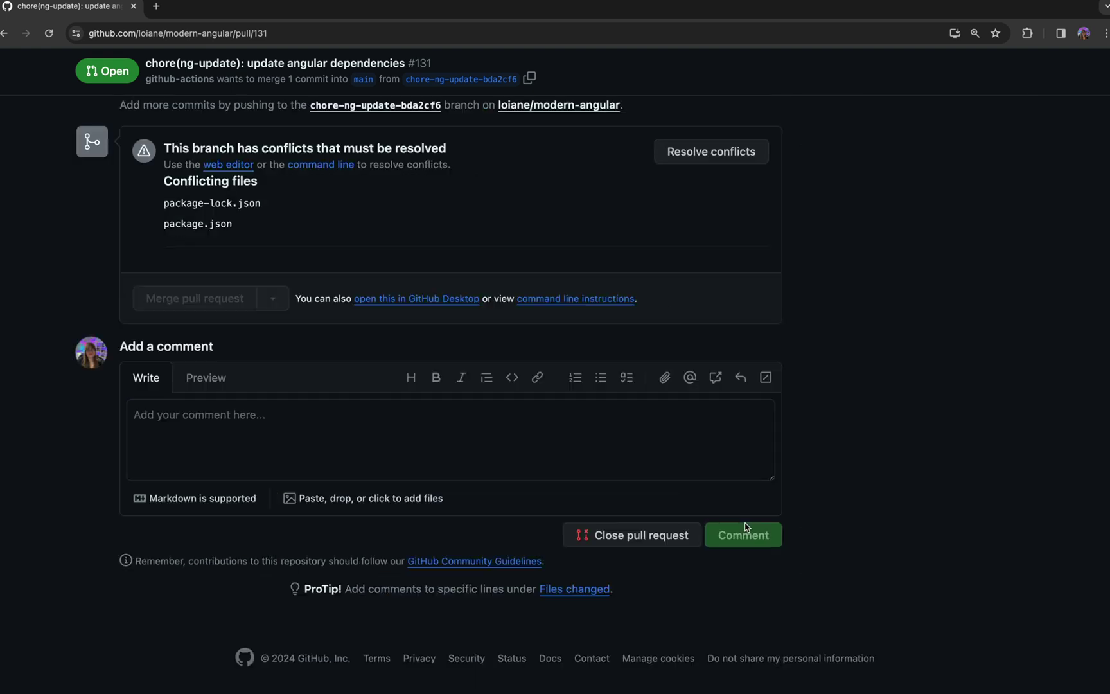
{"action": "left_click", "coordinate": [669, 544]}
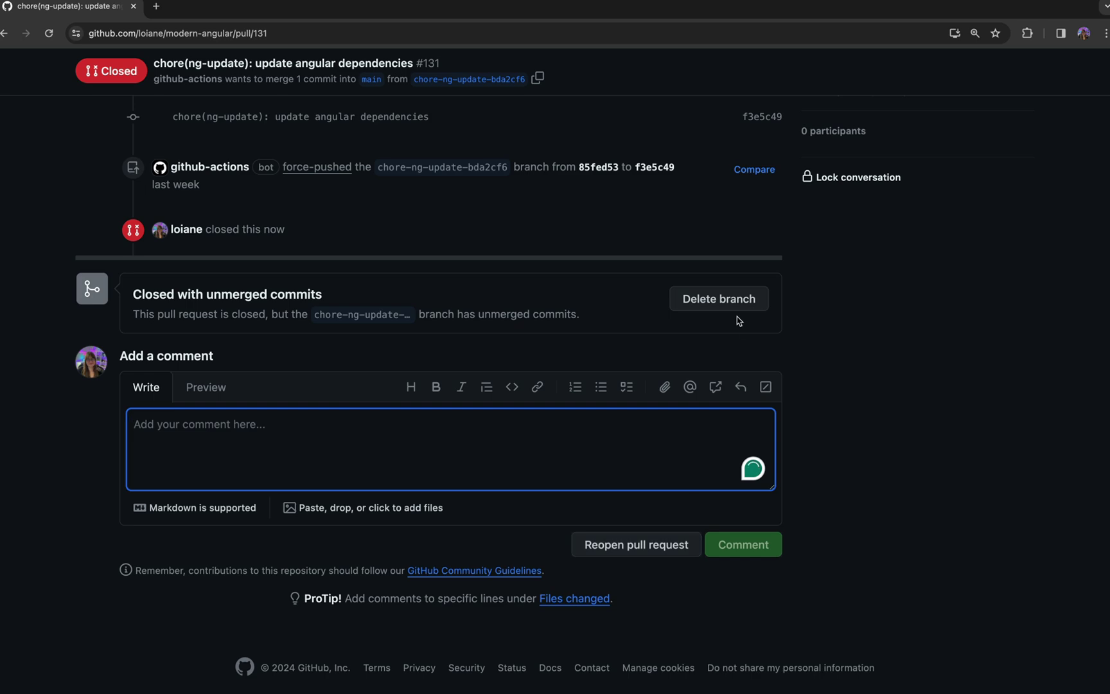
{"action": "left_click", "coordinate": [730, 309]}
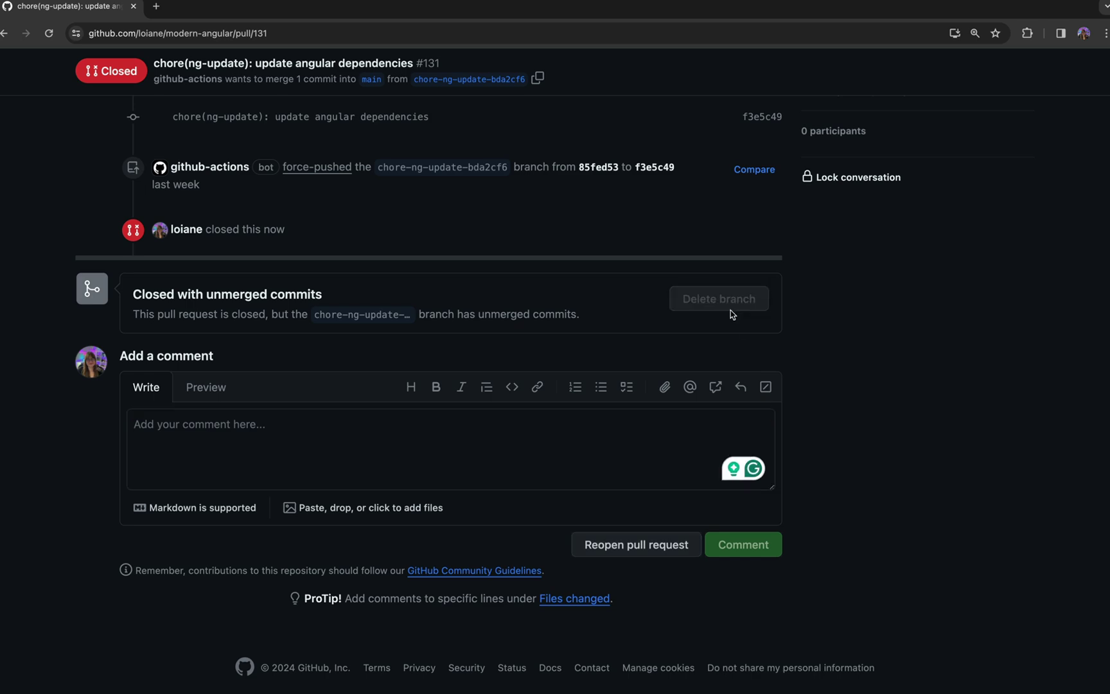
{"action": "scroll", "coordinate": [731, 312], "scroll_direction": "up", "scroll_amount": 10}
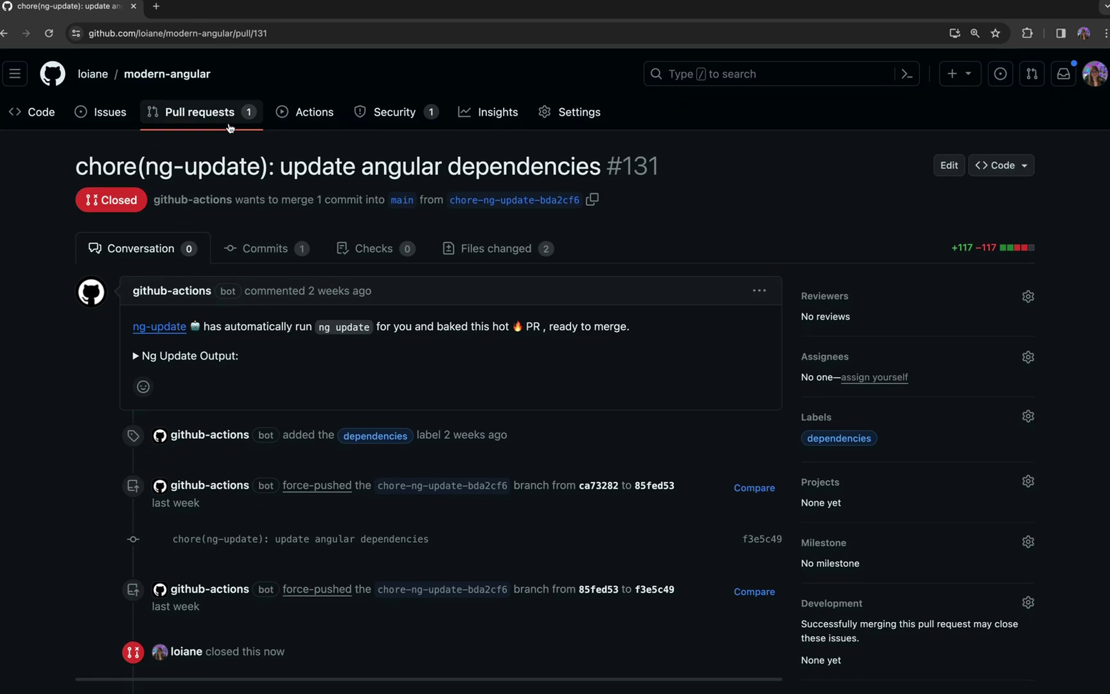
Open the remaining follow-redirects bump pull request #139, then go to crud-angular-spring.
{"action": "left_click", "coordinate": [187, 112]}
{"action": "mouse_move", "coordinate": [258, 246]}
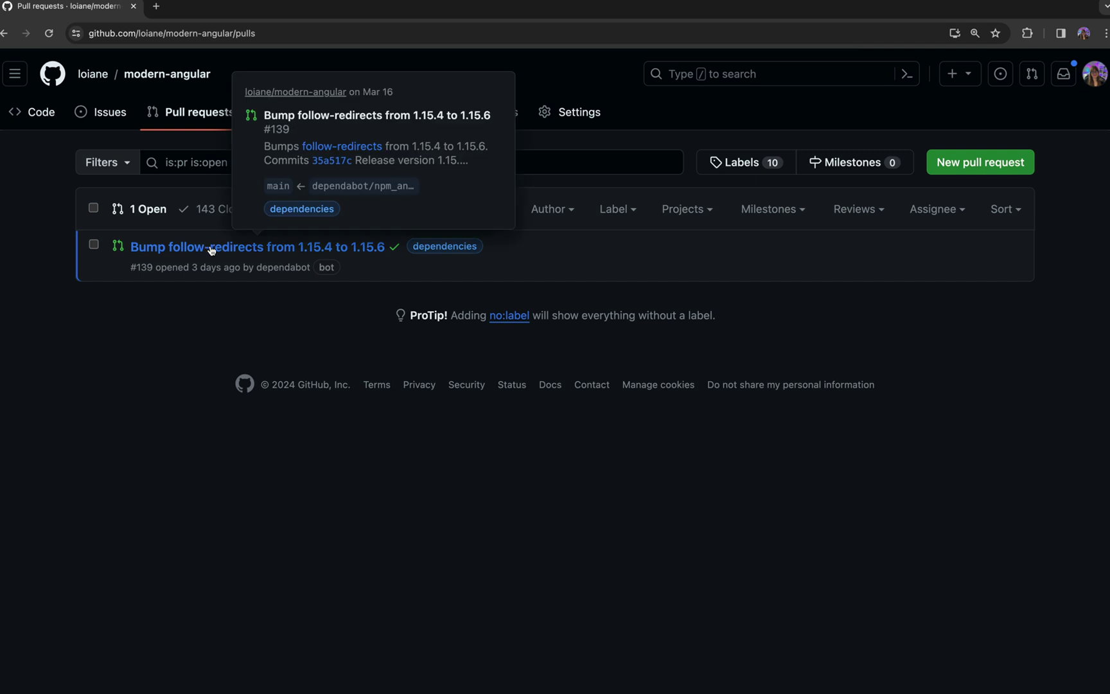
{"action": "left_click", "coordinate": [367, 252]}
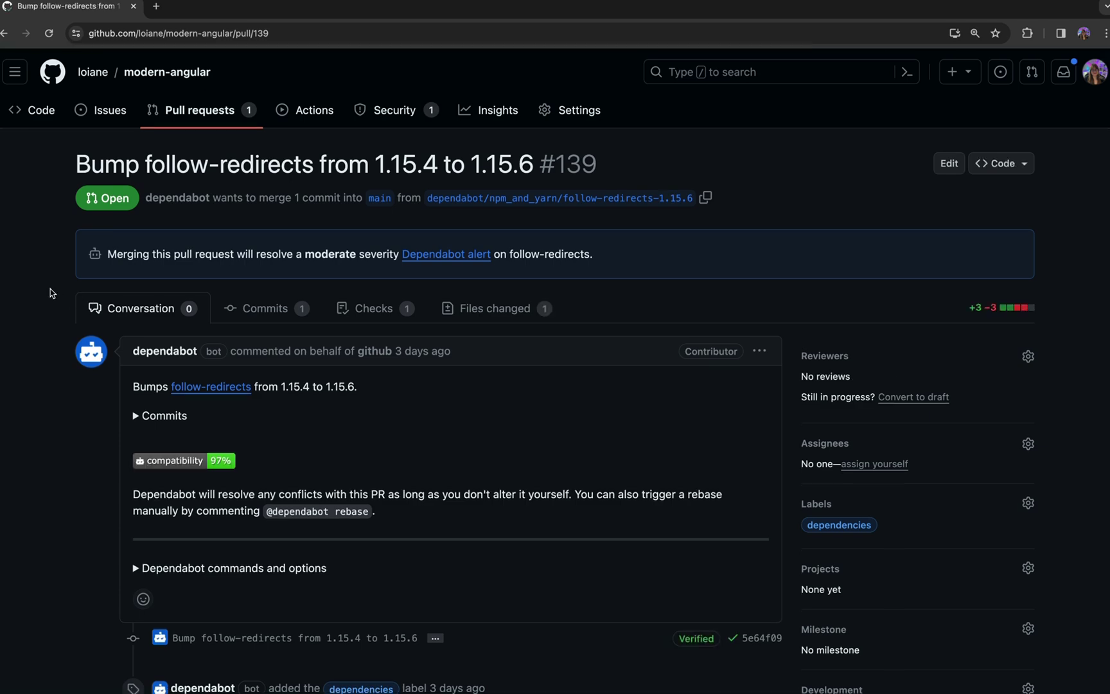
{"action": "scroll", "coordinate": [47, 293], "scroll_direction": "down", "scroll_amount": 5}
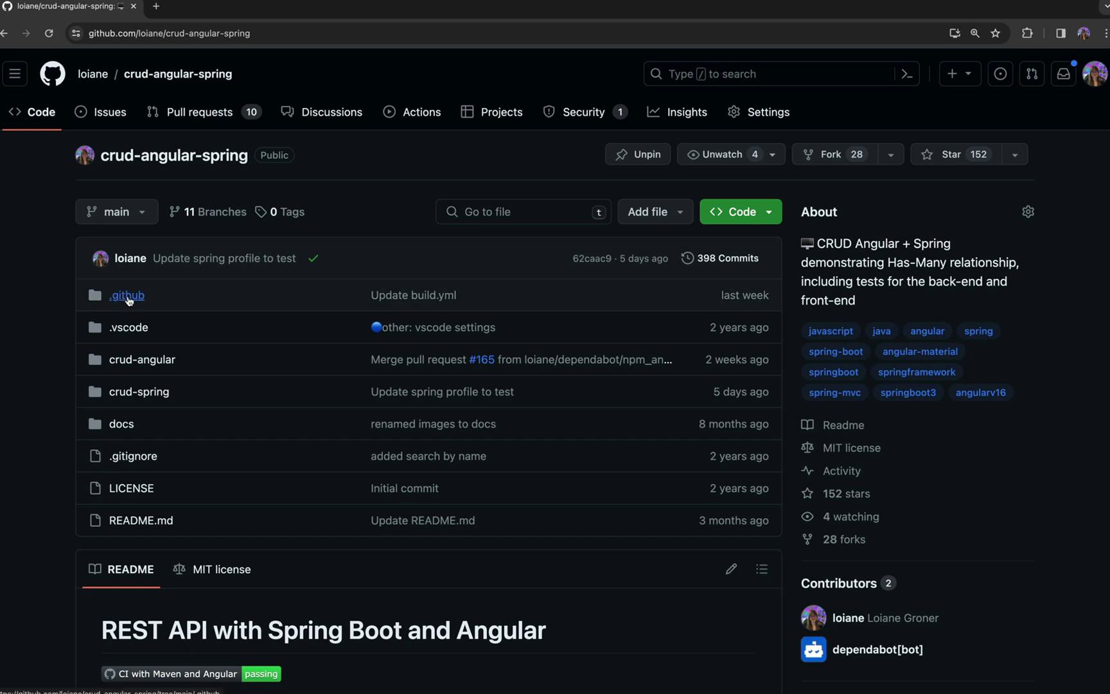
Open .github/dependabot.yml and highlight its maven crud-spring and npm crud-angular entries.
{"action": "left_click", "coordinate": [128, 296]}
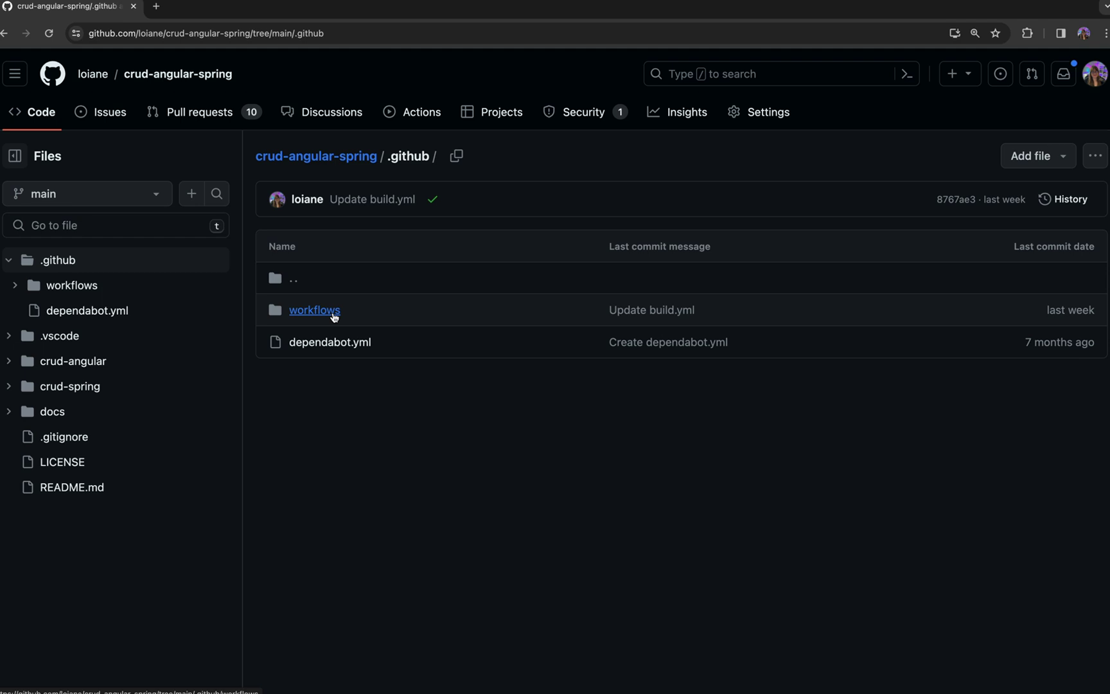
{"action": "left_click", "coordinate": [362, 343]}
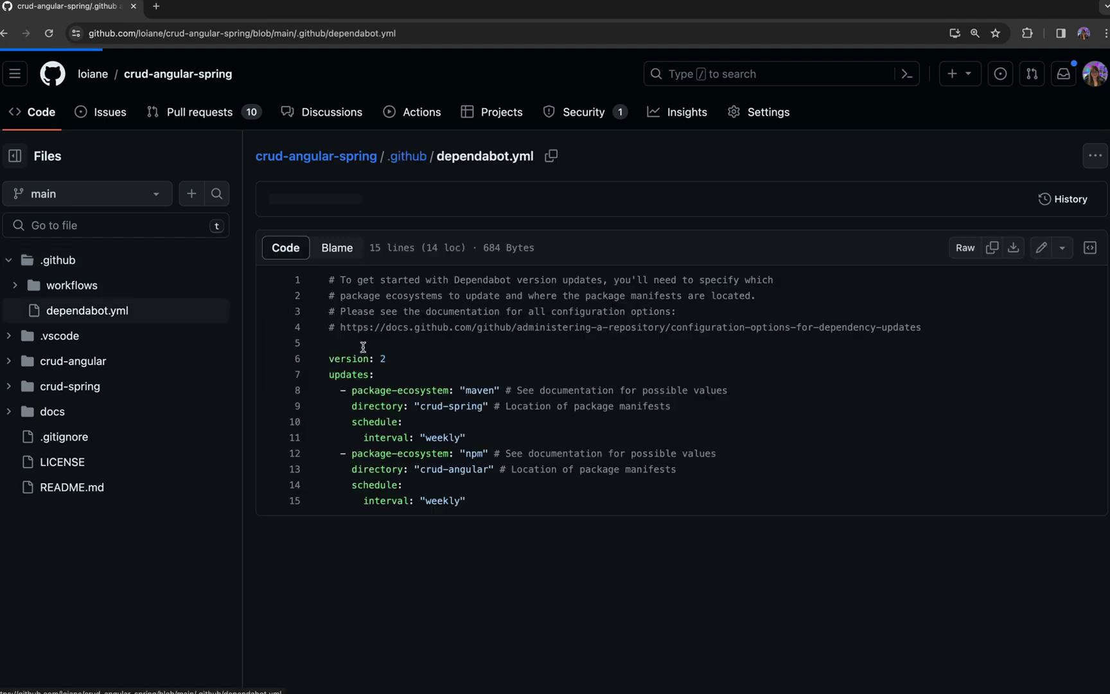
{"action": "scroll", "coordinate": [422, 332], "scroll_direction": "down", "scroll_amount": 2}
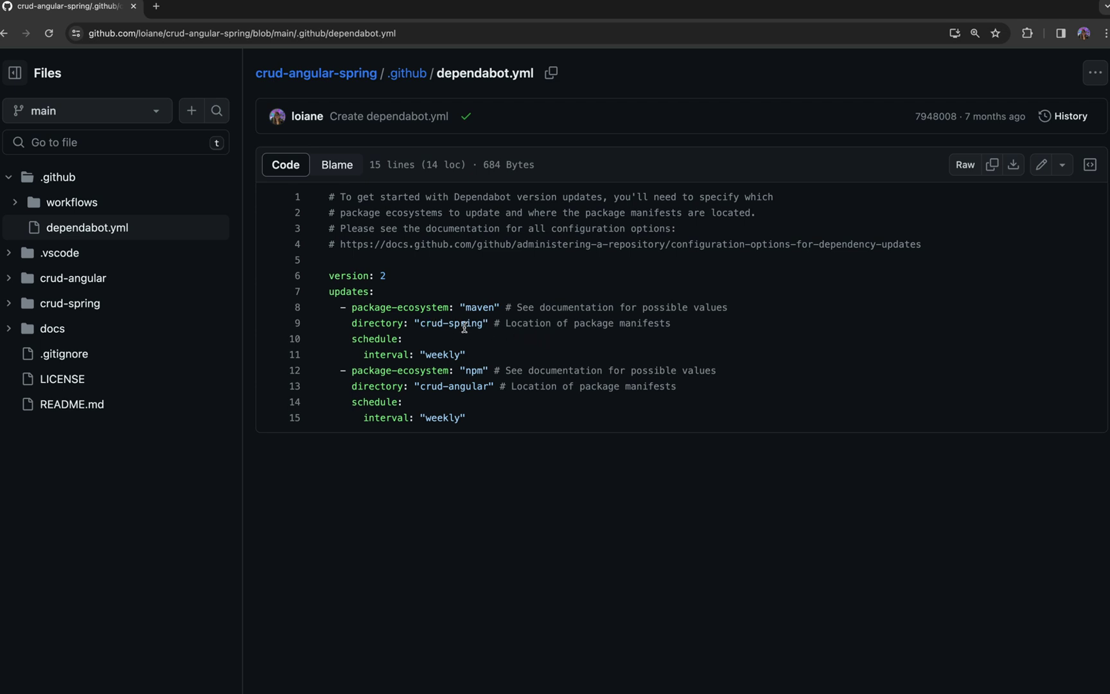
{"action": "double_click", "coordinate": [480, 307]}
{"action": "left_click_drag", "start_coordinate": [420, 386], "coordinate": [490, 387]}
{"action": "left_click", "coordinate": [482, 370]}
{"action": "left_click_drag", "start_coordinate": [355, 387], "coordinate": [493, 389]}
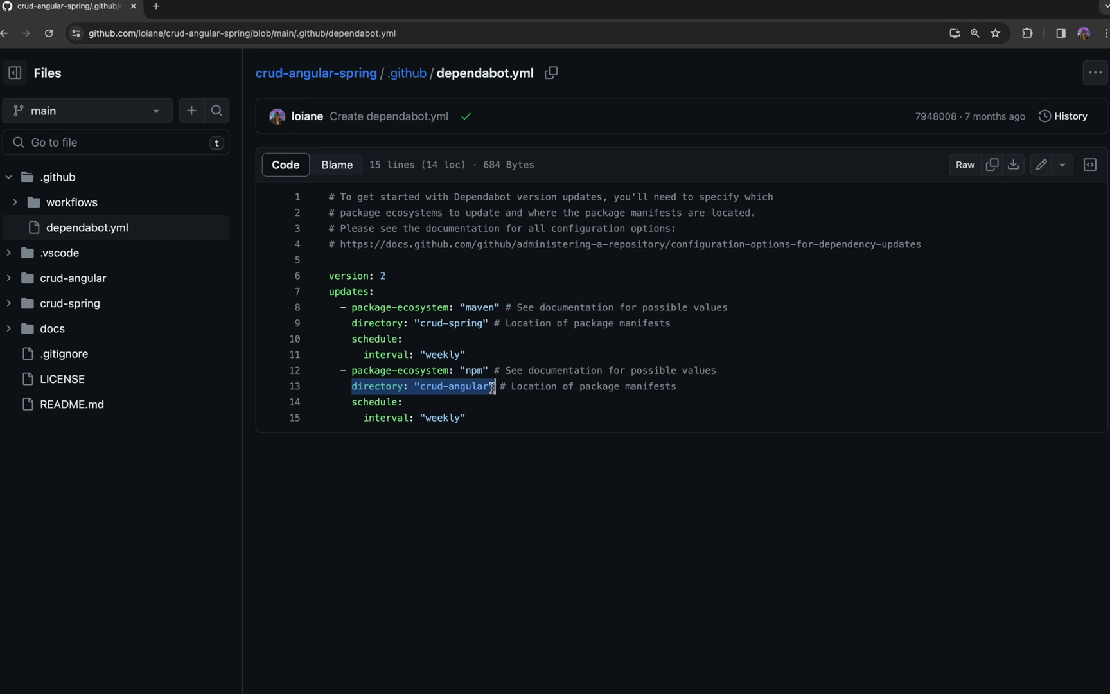
View crud-angular-spring's ng-update.yml in the .github/workflows folder.
{"action": "key", "text": "alt+Left"}
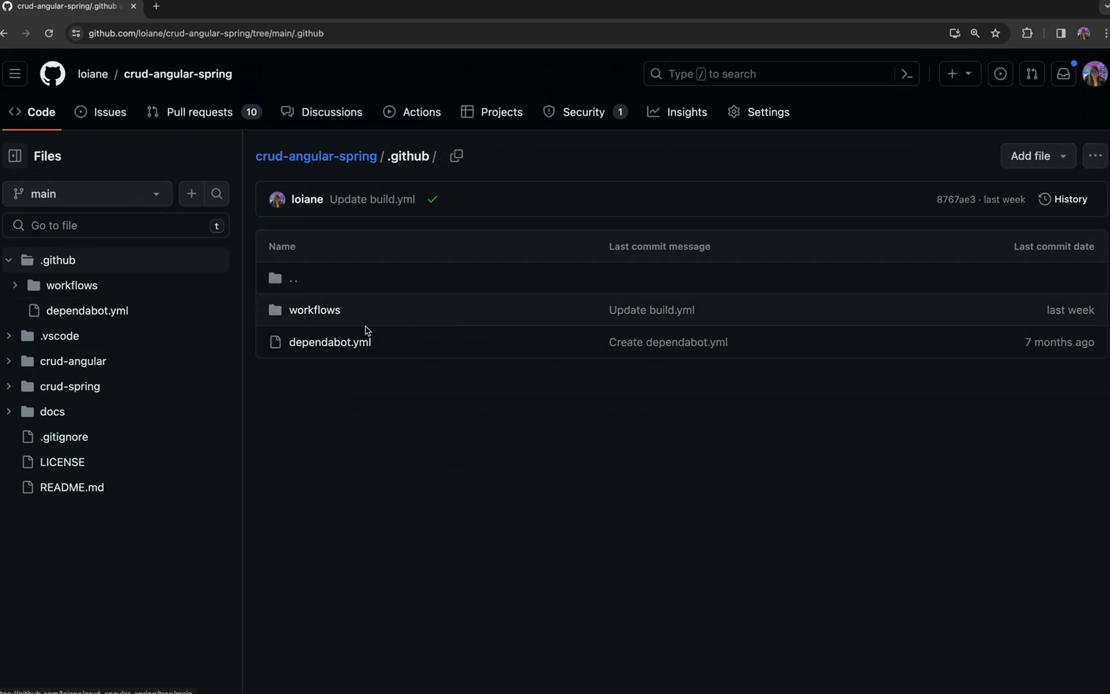
{"action": "left_click", "coordinate": [317, 312]}
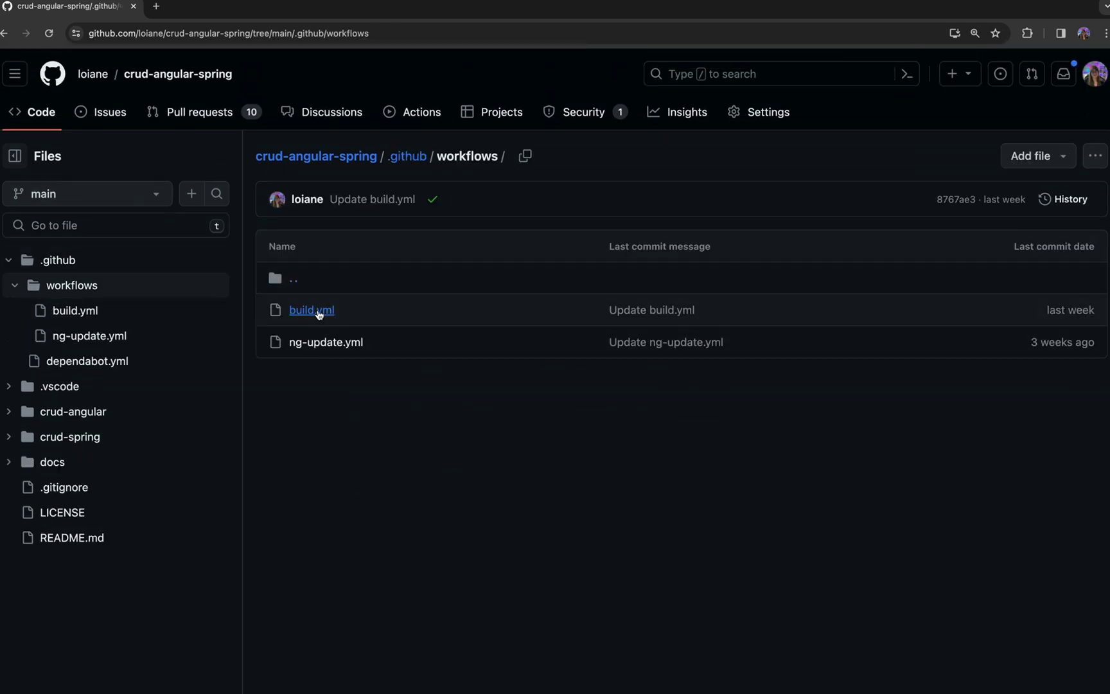
{"action": "left_click", "coordinate": [335, 347]}
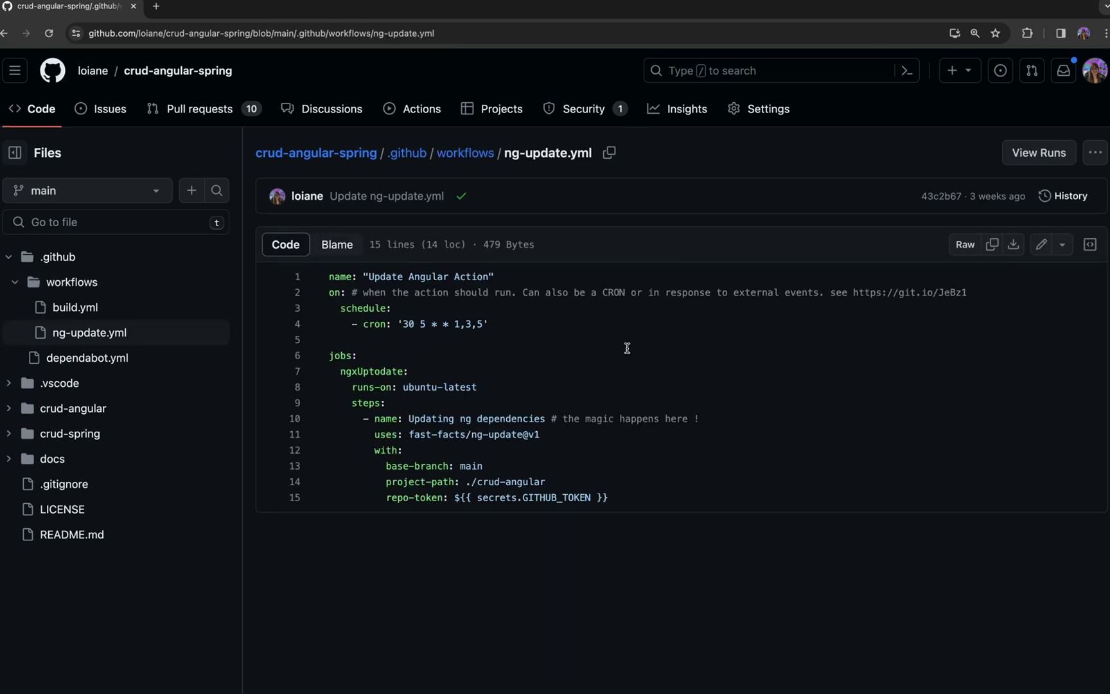
{"action": "scroll", "coordinate": [627, 347], "scroll_direction": "down", "scroll_amount": 1}
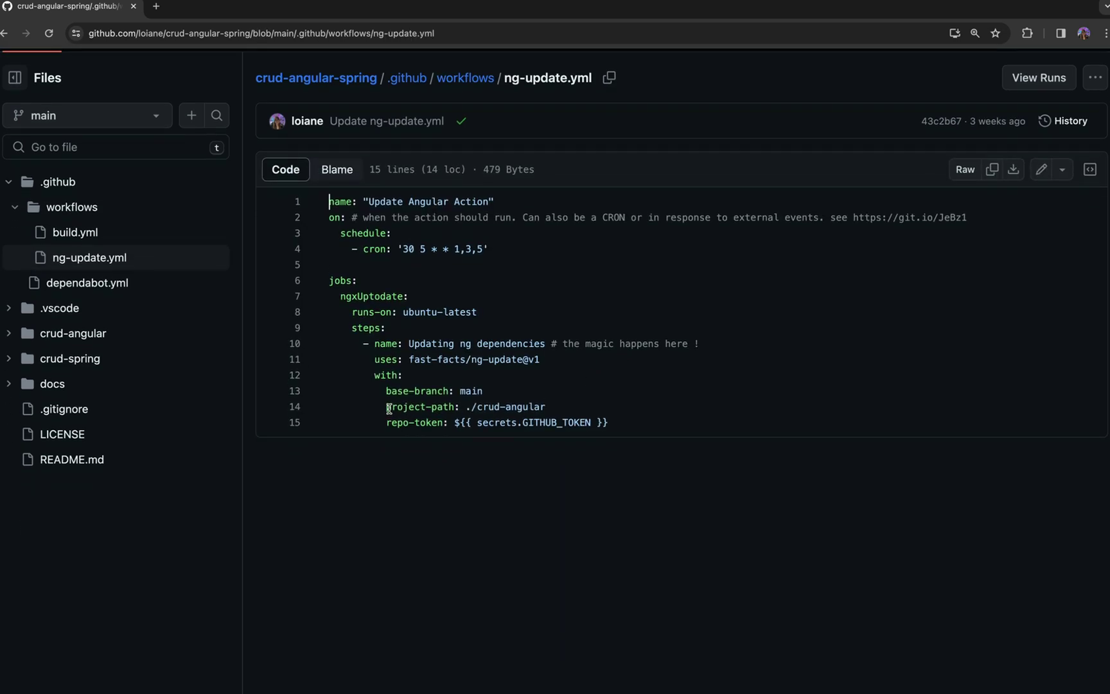
{"action": "left_click_drag", "start_coordinate": [387, 408], "coordinate": [570, 408]}
{"action": "scroll", "coordinate": [617, 408], "scroll_direction": "up", "scroll_amount": 1}
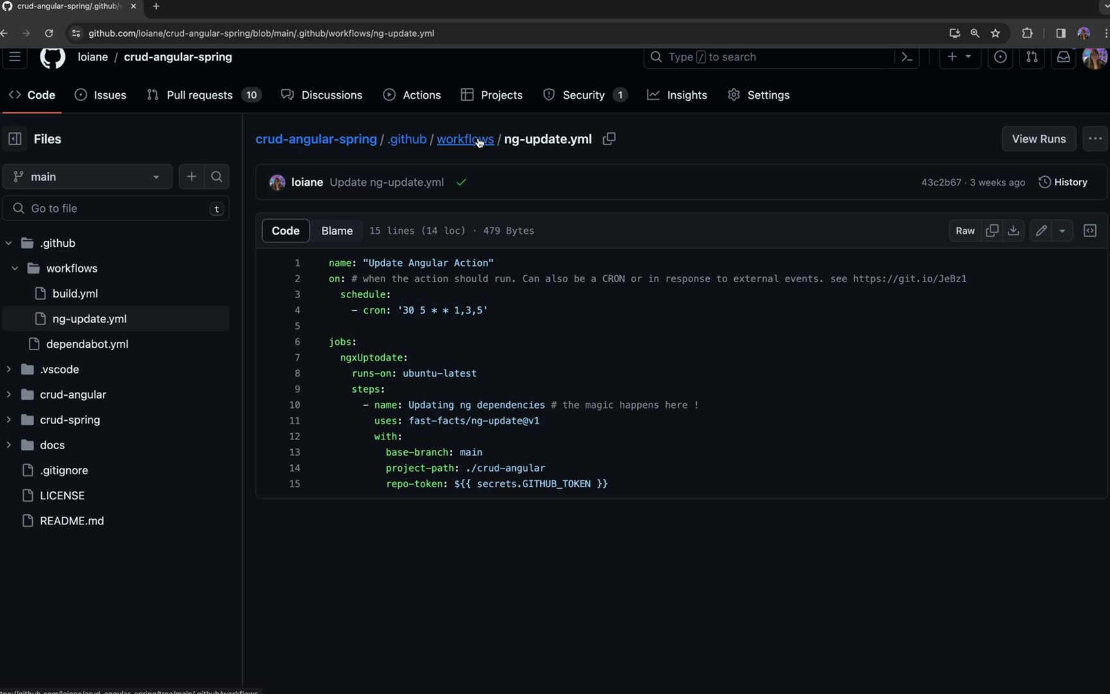
Open build.yml and list all six references to the crud-angular working directory.
{"action": "left_click", "coordinate": [478, 142]}
{"action": "left_click", "coordinate": [318, 228]}
{"action": "scroll", "coordinate": [813, 310], "scroll_direction": "down", "scroll_amount": 5}
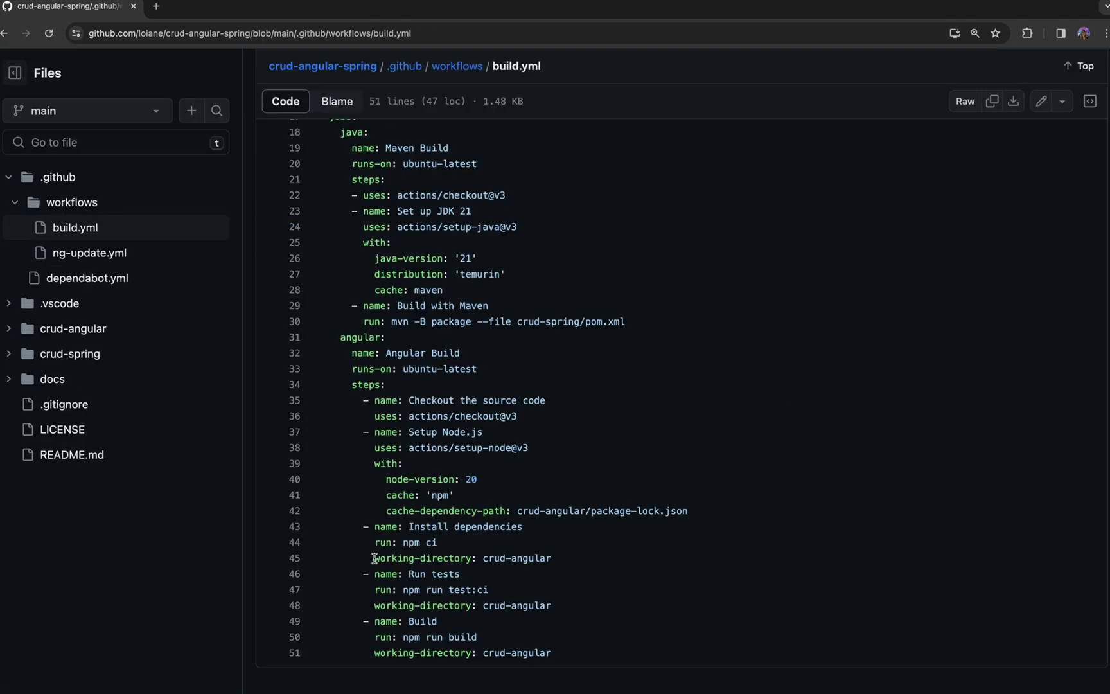
{"action": "left_click_drag", "start_coordinate": [373, 559], "coordinate": [564, 558]}
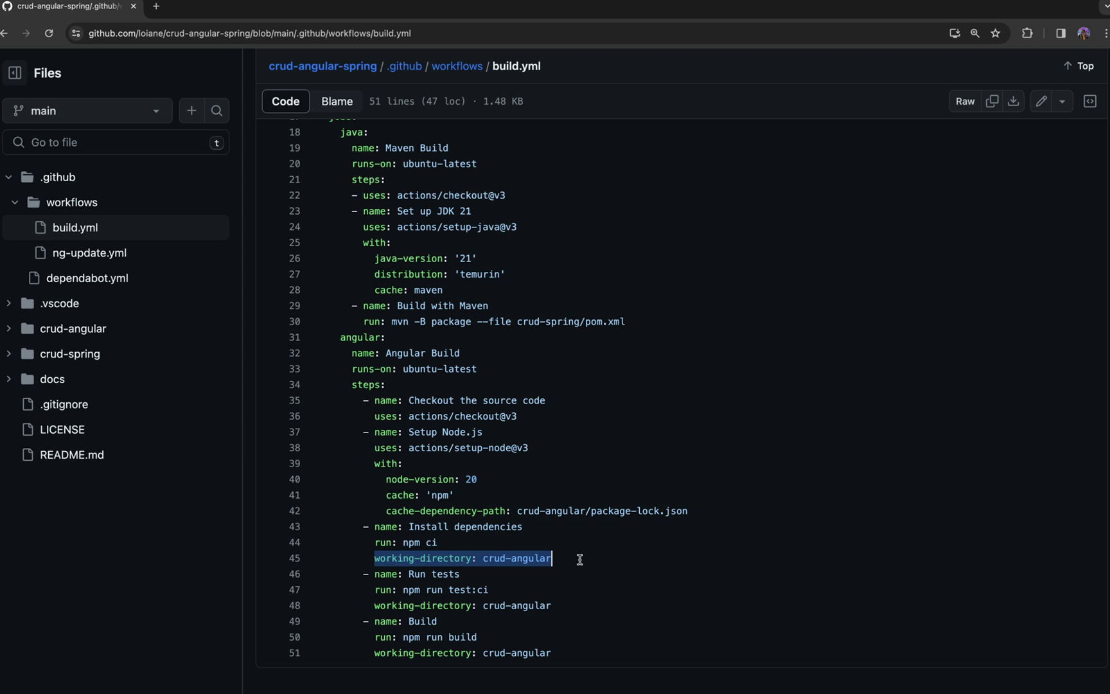
{"action": "left_click", "coordinate": [580, 559]}
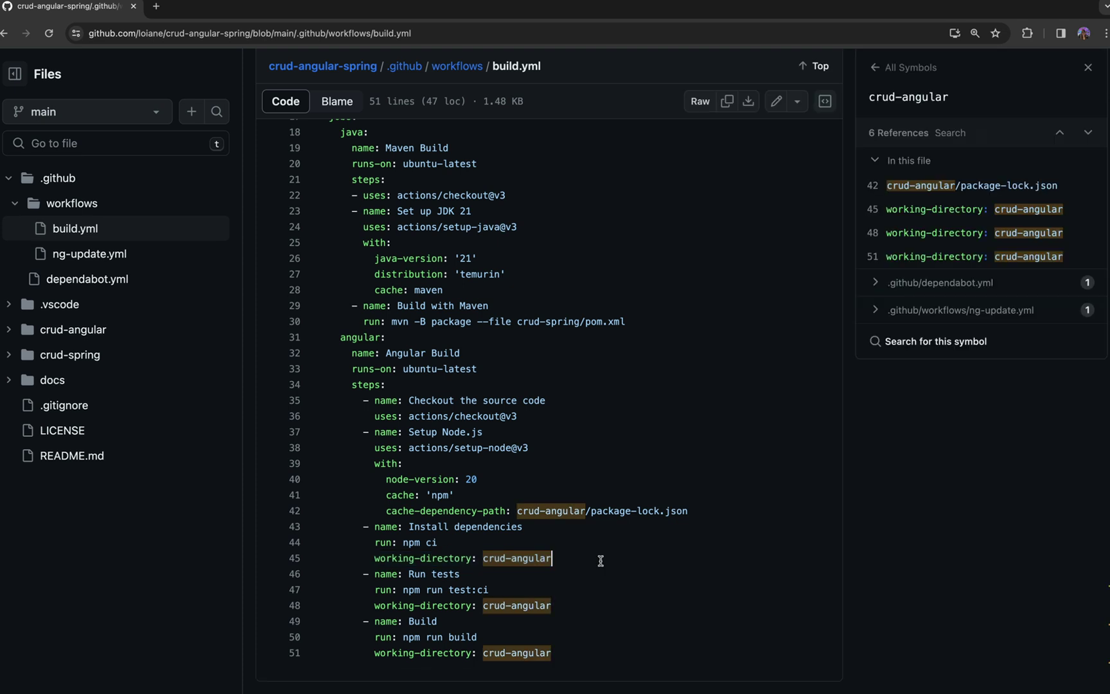